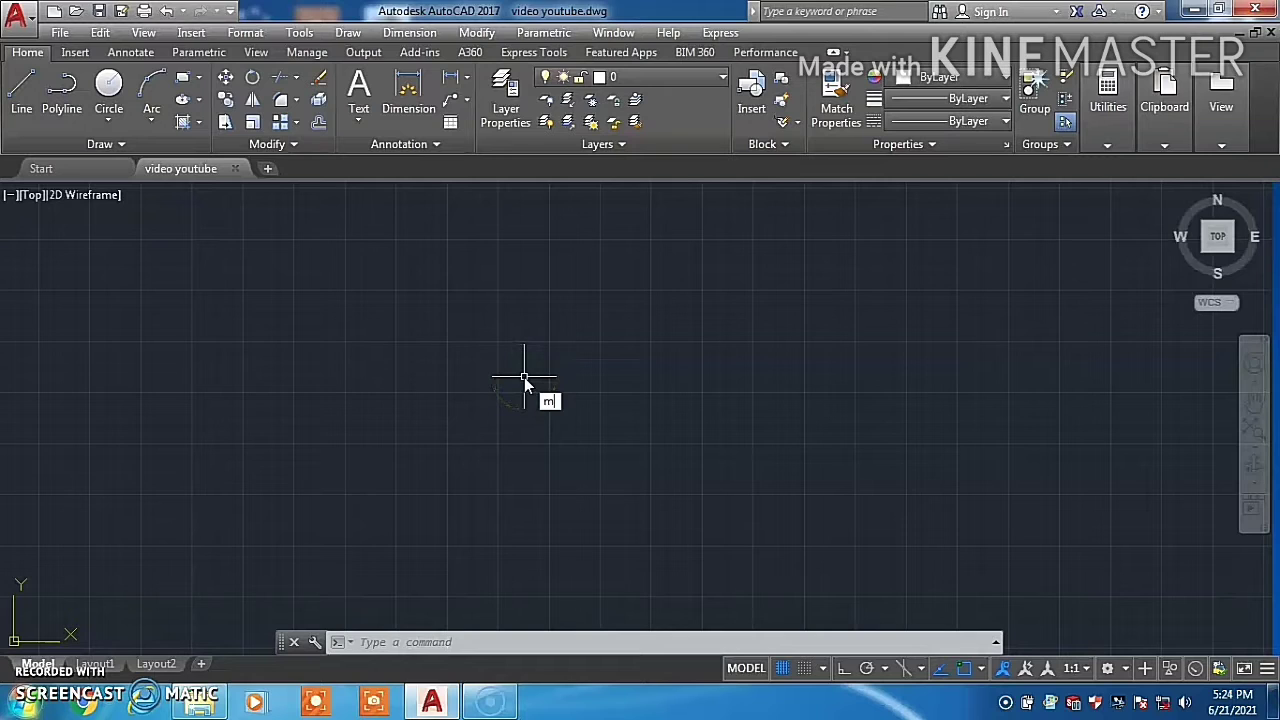
# Draw a five-segment zig-zag multiline with MLINE across the upper drawing
pyautogui.write('l')
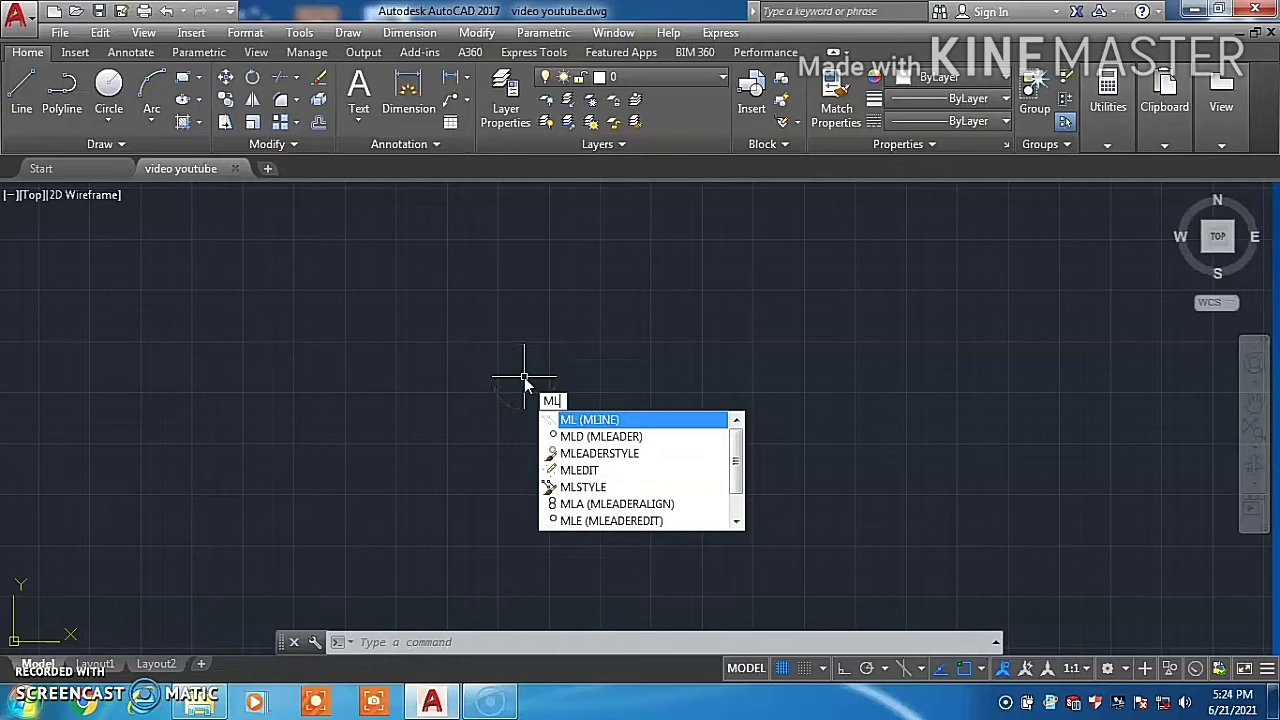
pyautogui.press('Return')
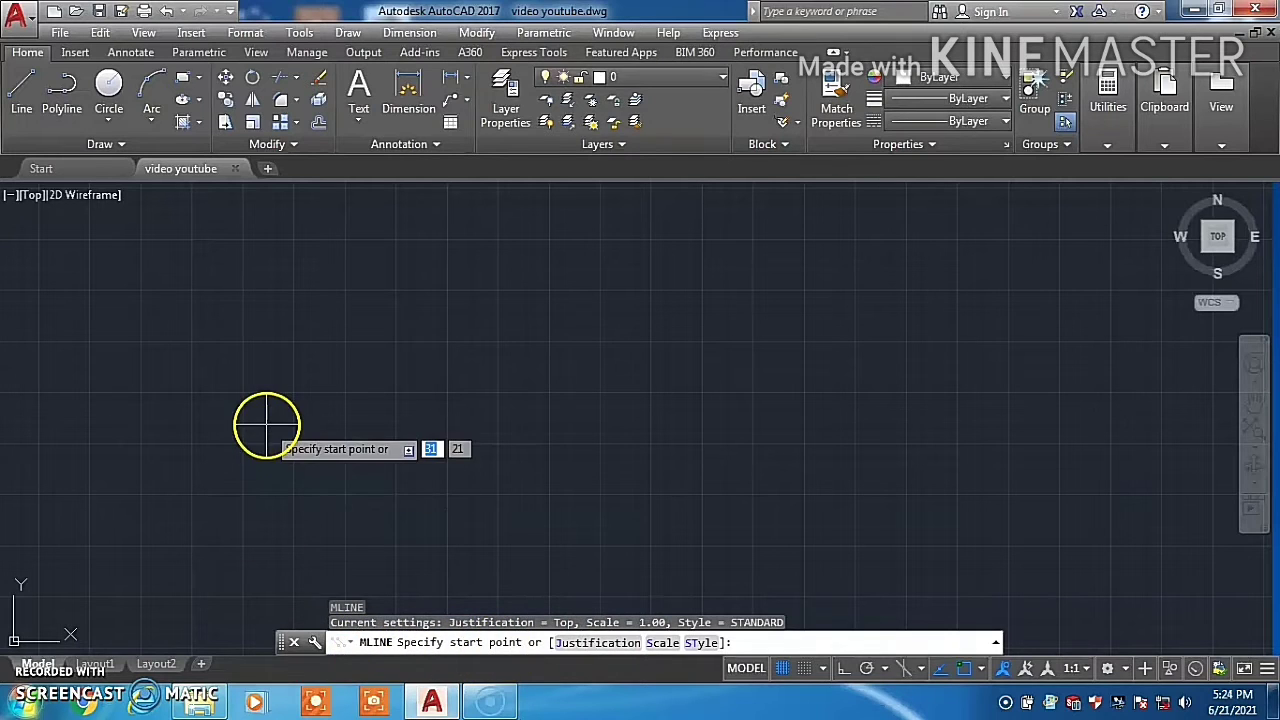
pyautogui.click(239, 345)
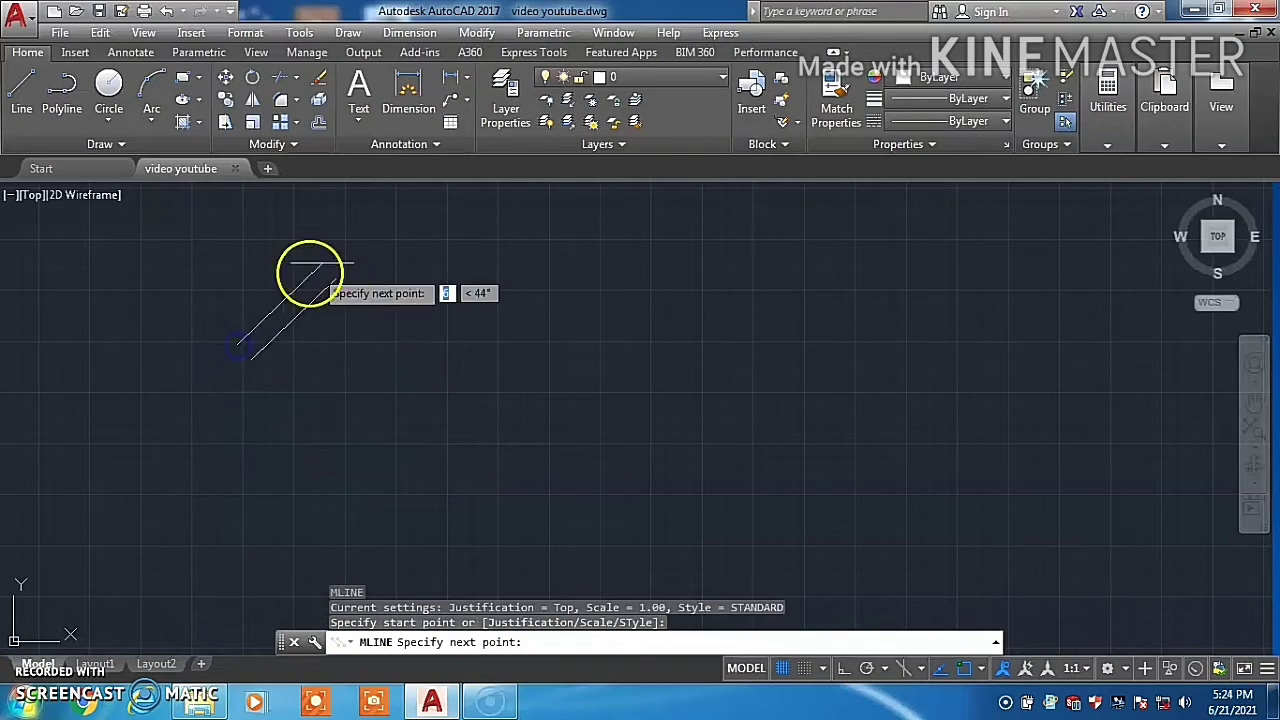
pyautogui.click(445, 220)
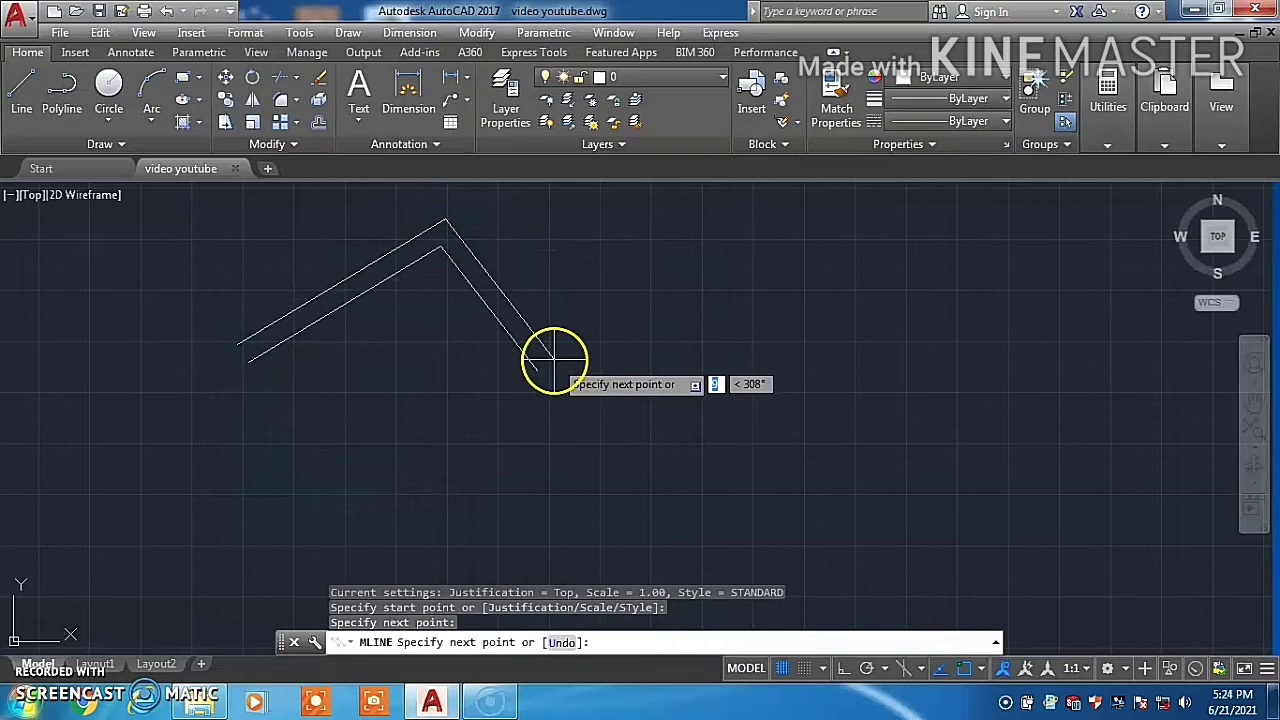
pyautogui.click(557, 393)
pyautogui.click(645, 208)
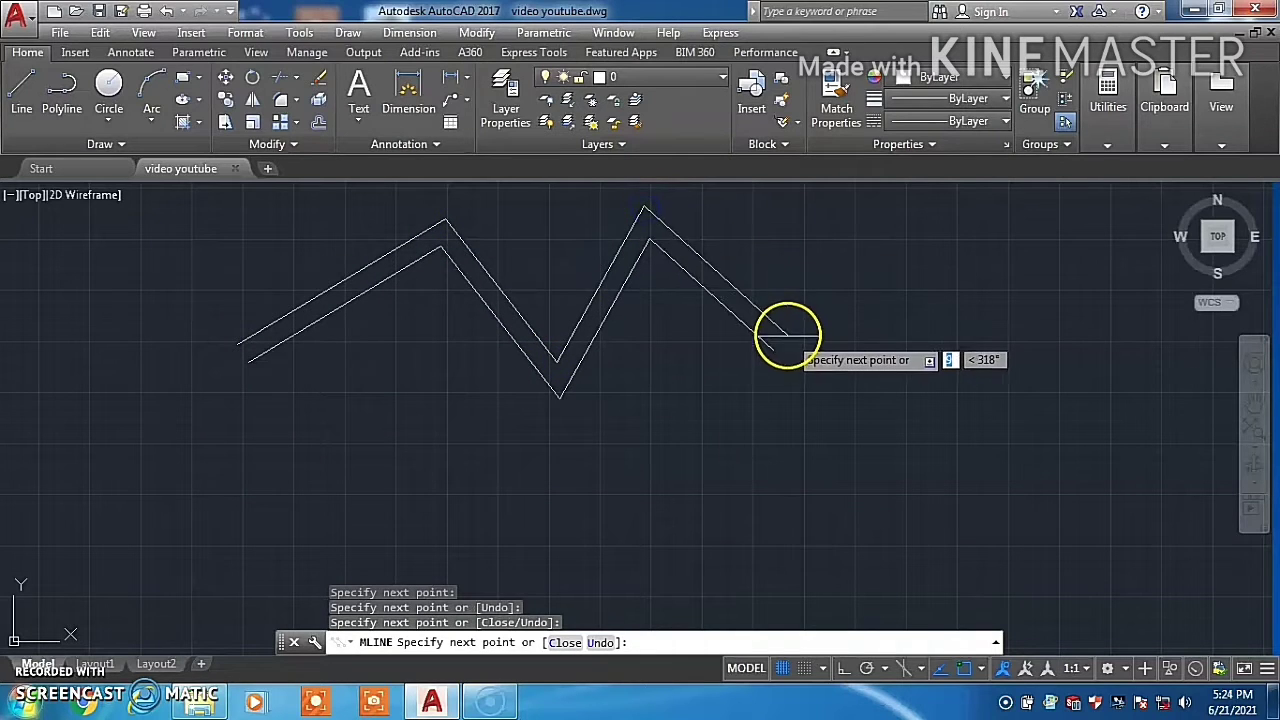
pyautogui.click(788, 336)
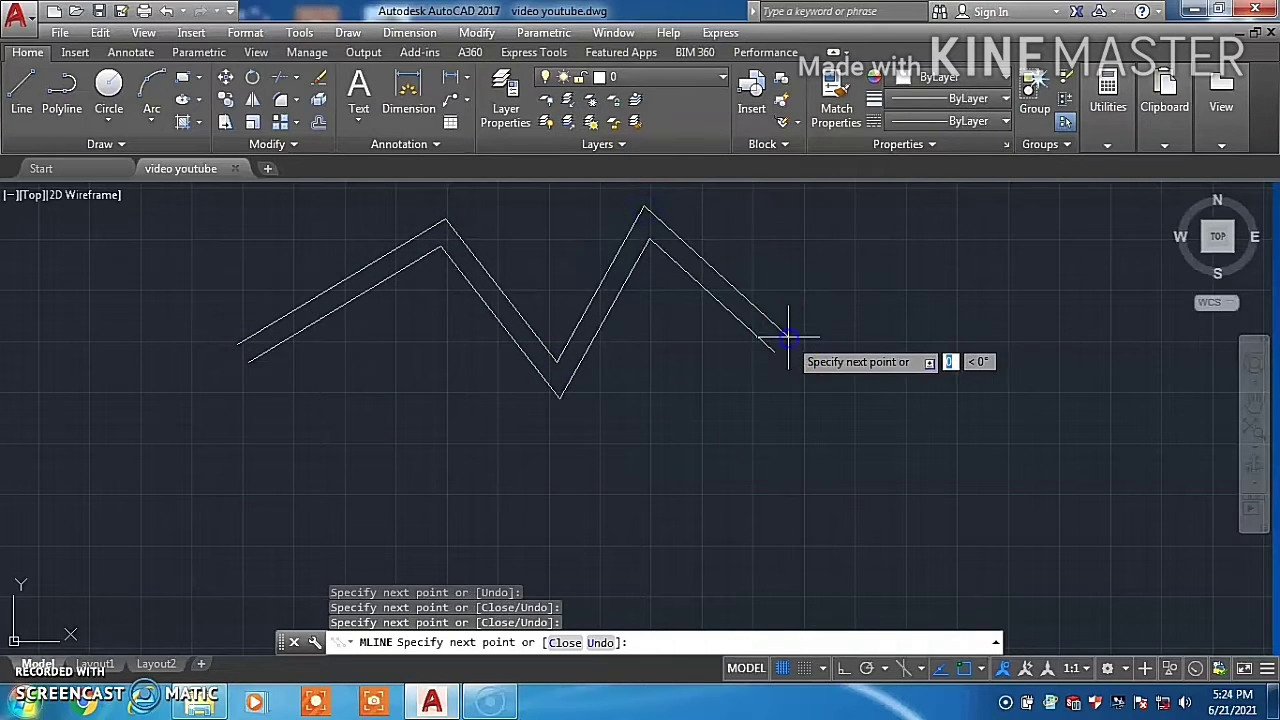
pyautogui.click(843, 228)
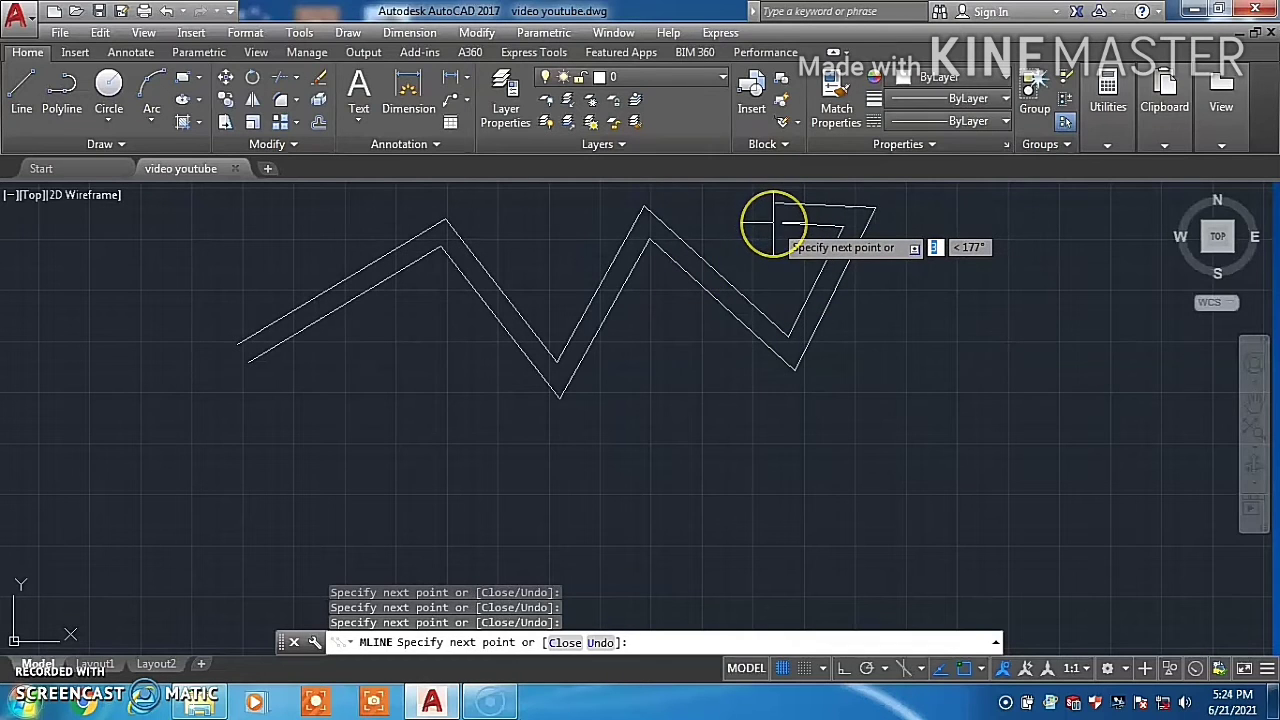
pyautogui.press('Escape')
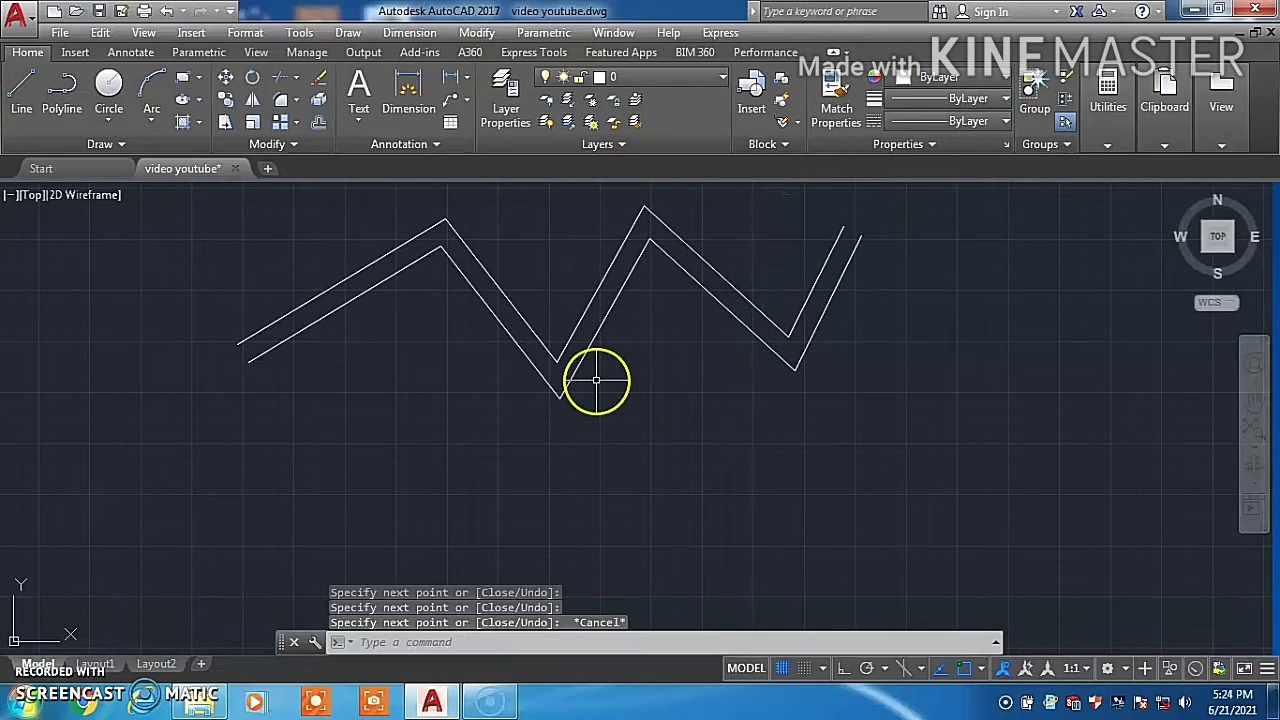
# Restart MLINE and set the multiline justification to Top
pyautogui.write('ml')
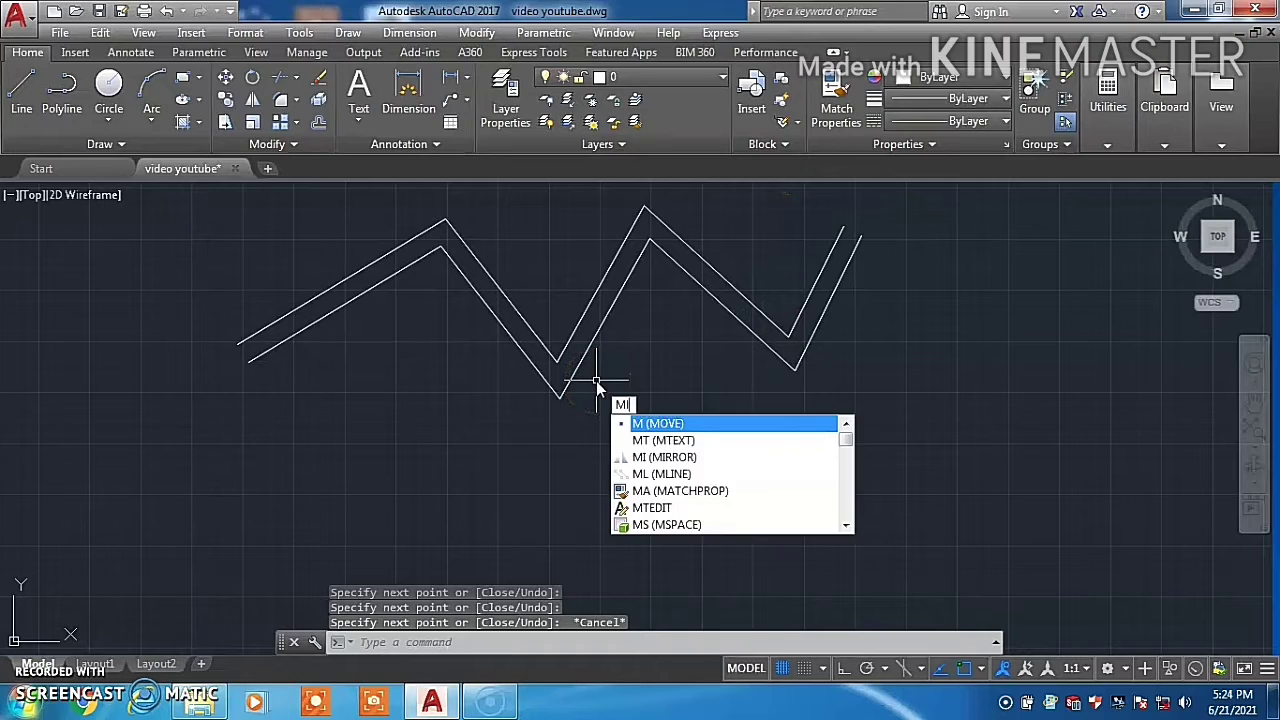
pyautogui.press('Return')
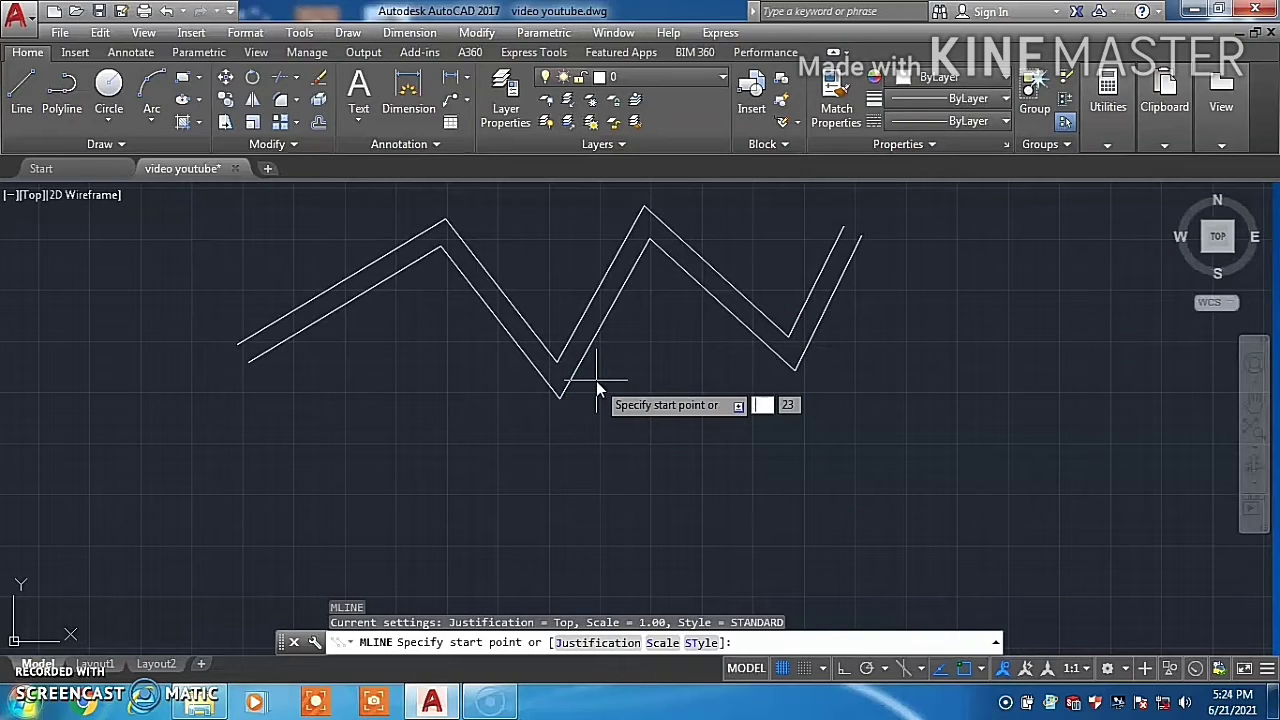
pyautogui.press('Escape')
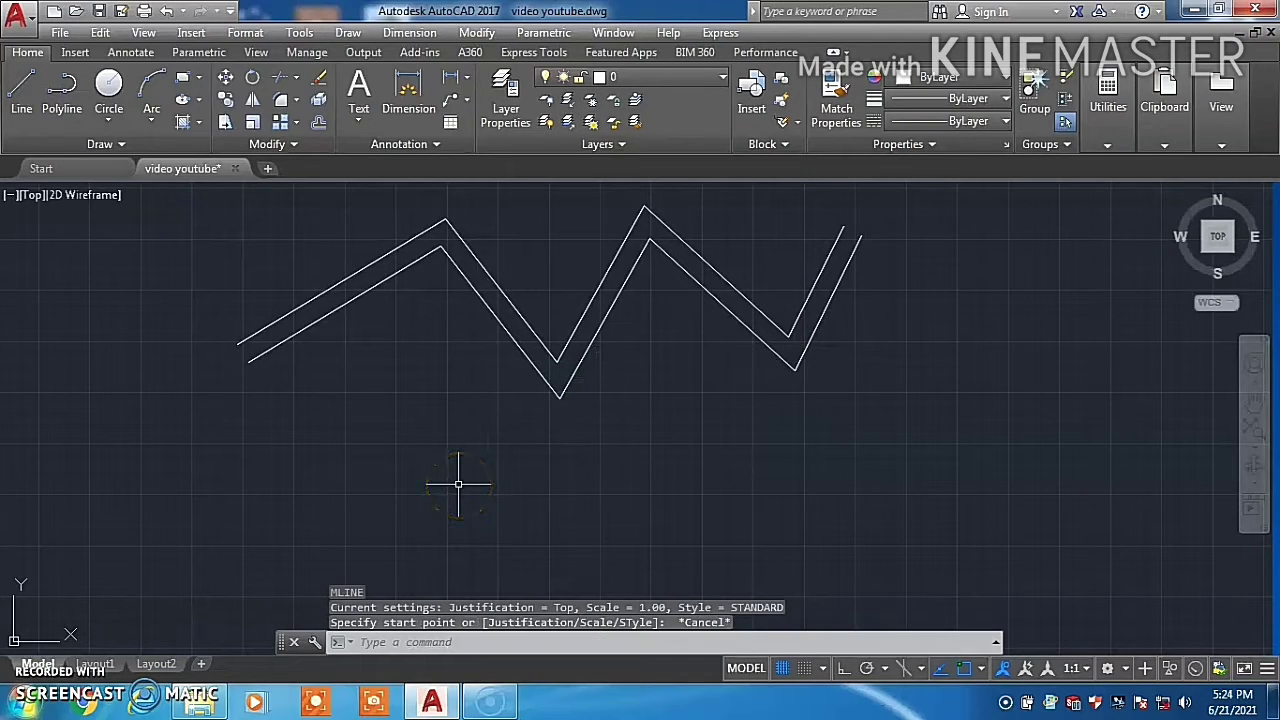
pyautogui.write('m')
pyautogui.press('Return')
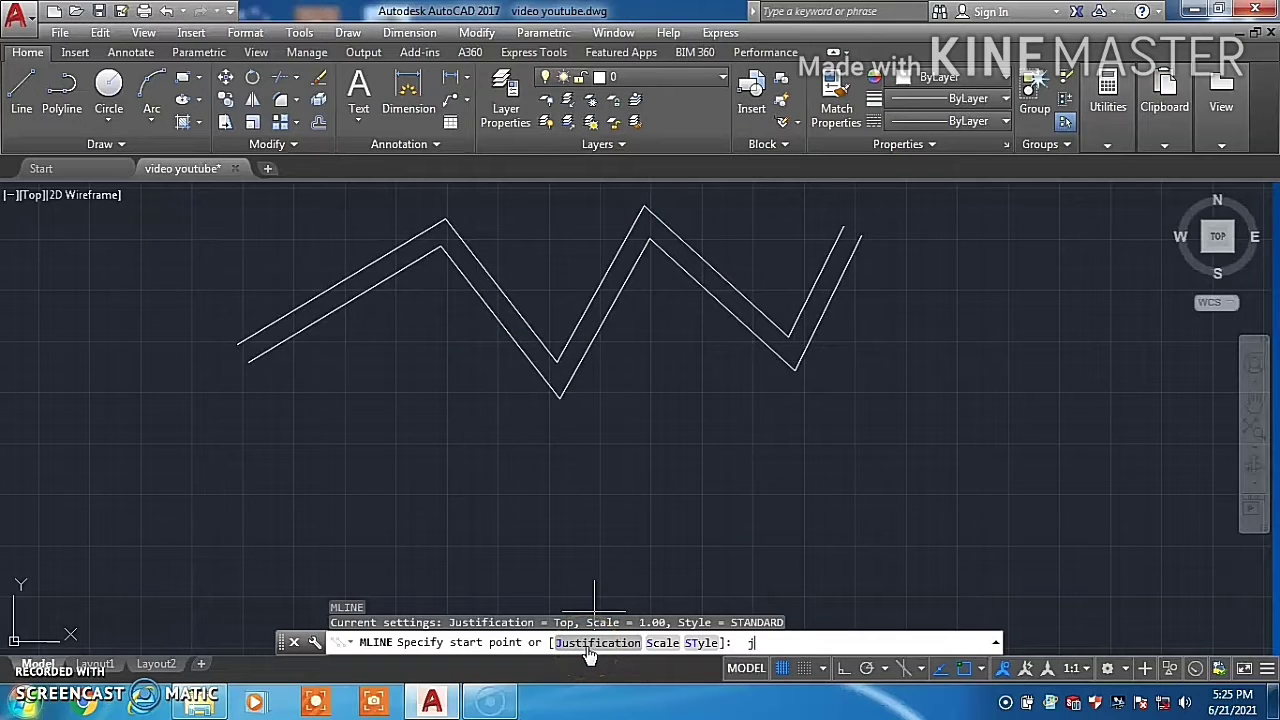
pyautogui.click(589, 644)
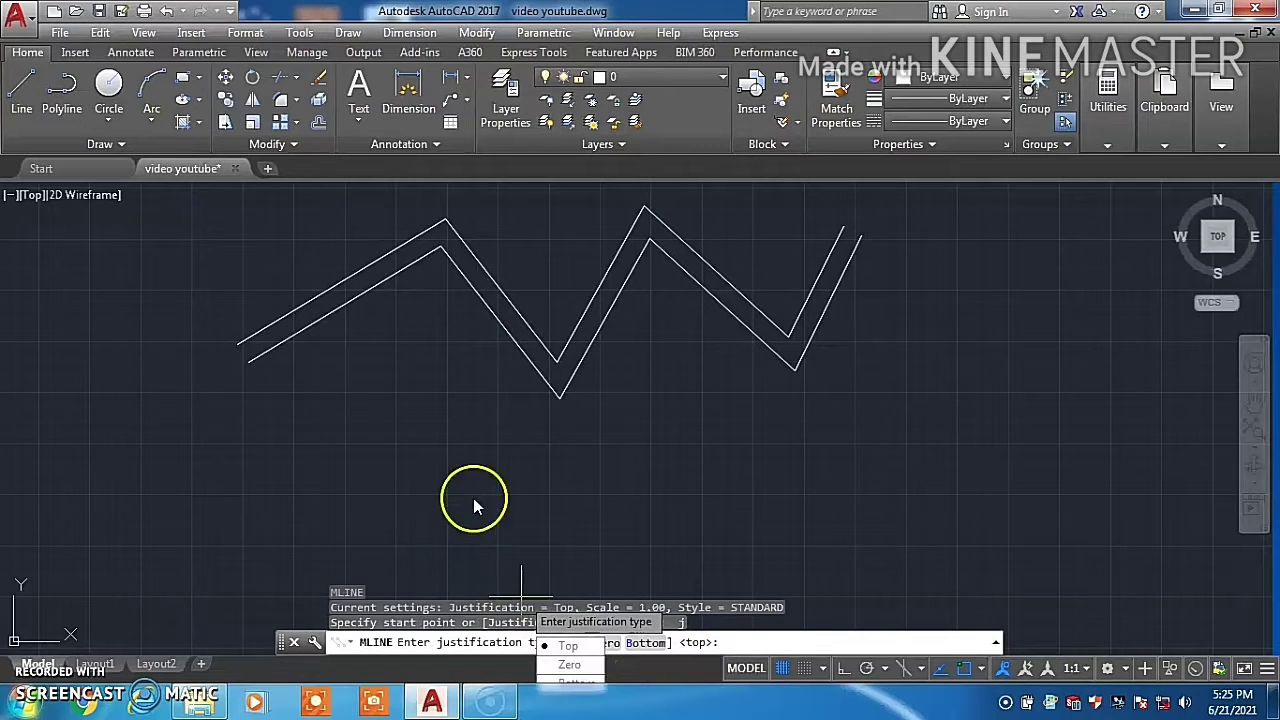
pyautogui.click(560, 645)
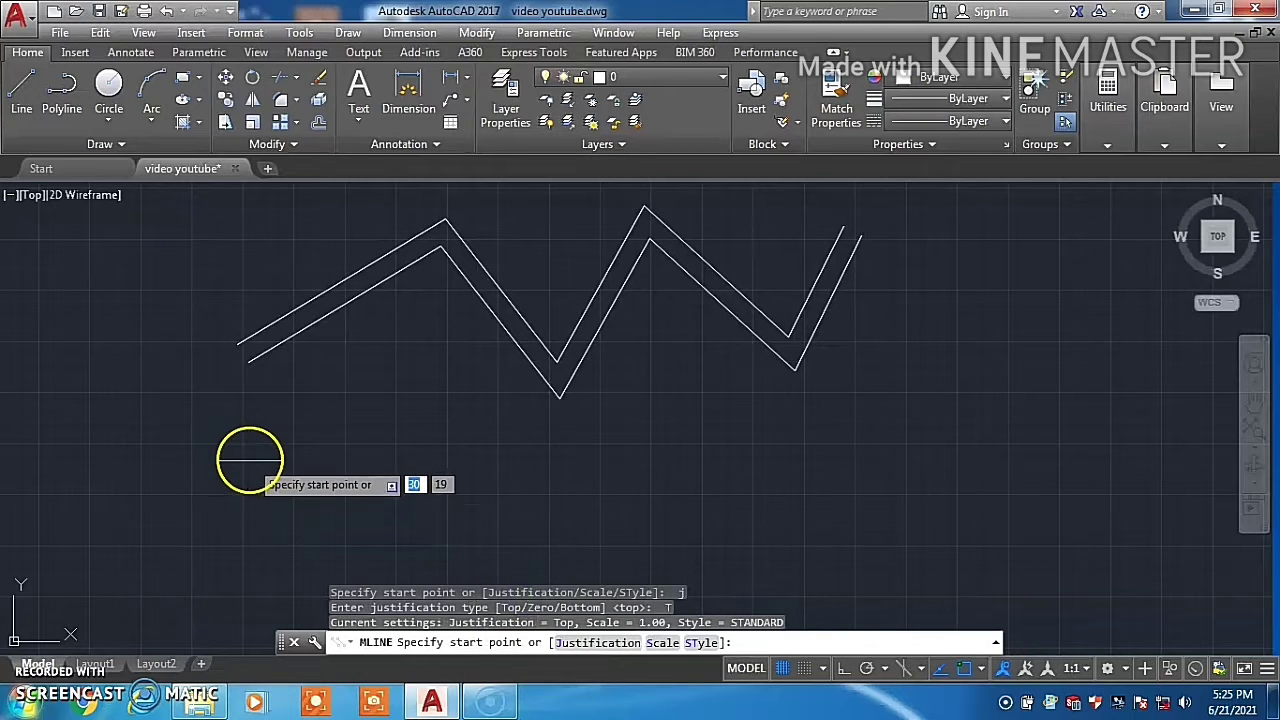
# Draw a four-segment zig-zag multiline below the first one
pyautogui.click(250, 467)
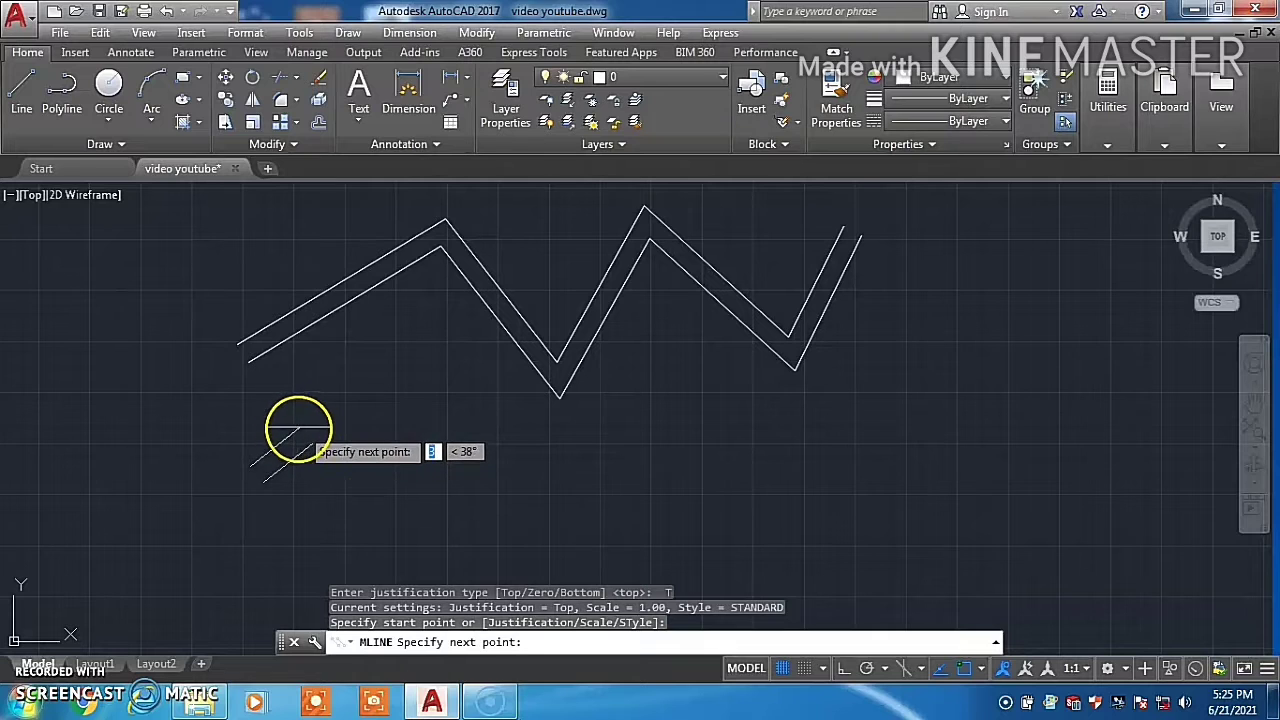
pyautogui.click(397, 400)
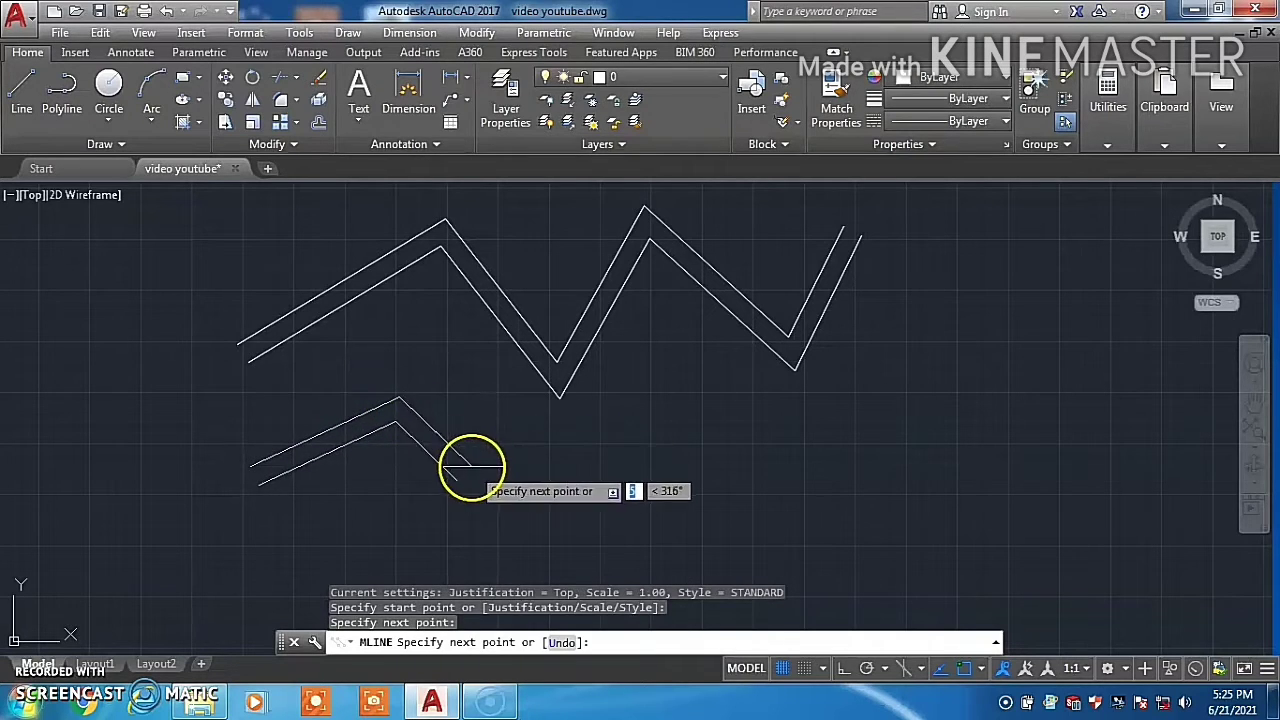
pyautogui.click(503, 478)
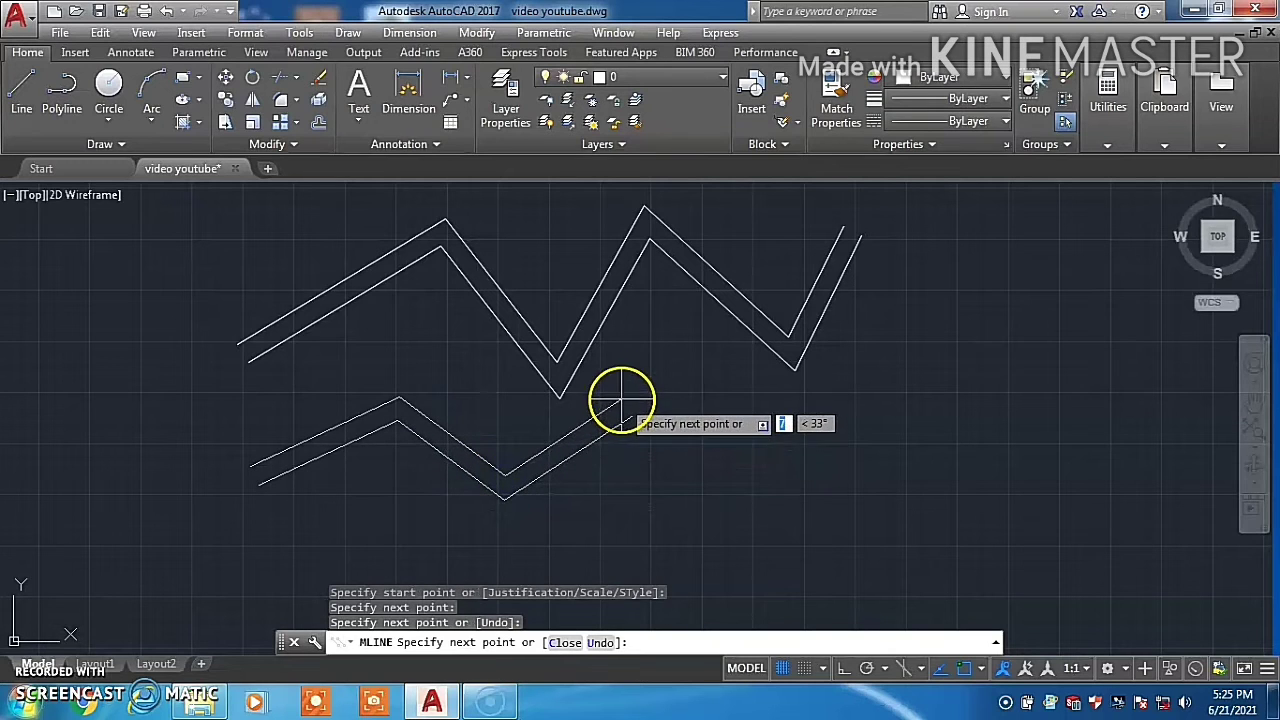
pyautogui.click(621, 401)
pyautogui.click(748, 459)
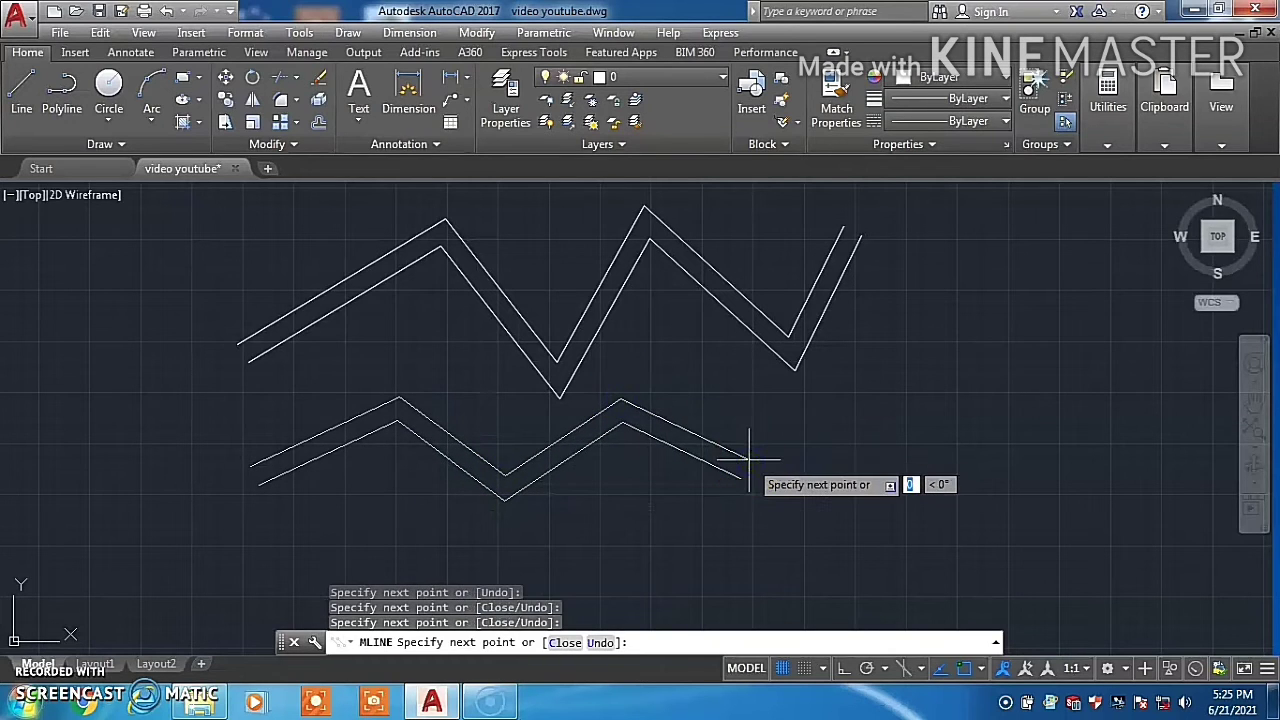
pyautogui.press('Escape')
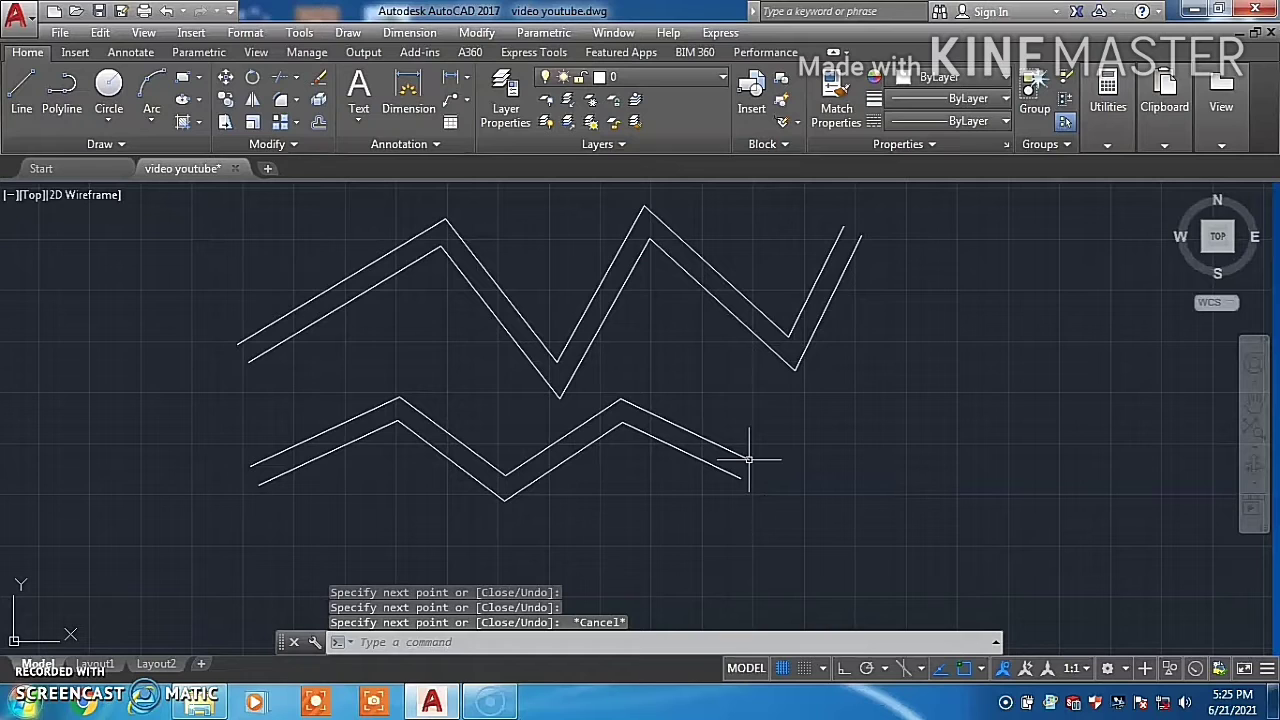
# Draw a four-segment Zero-justified zig-zag multiline on the right side
pyautogui.write('ml')
pyautogui.press('Return')
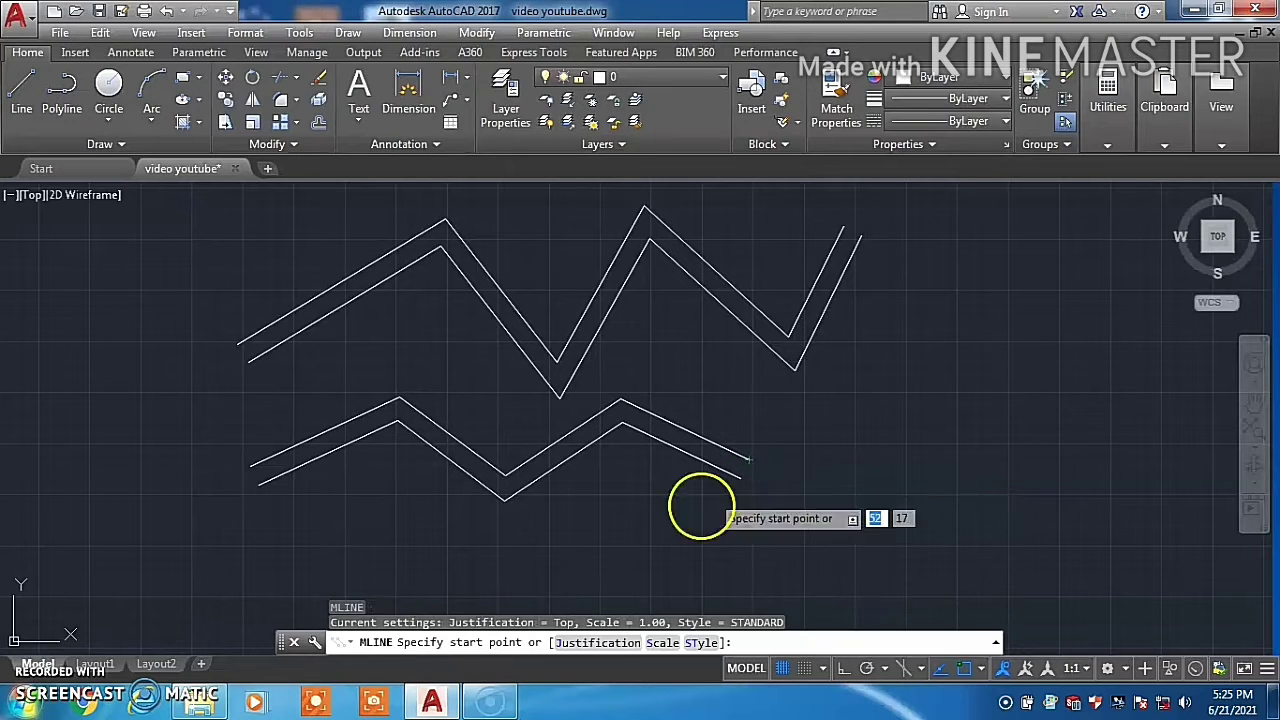
pyautogui.click(610, 643)
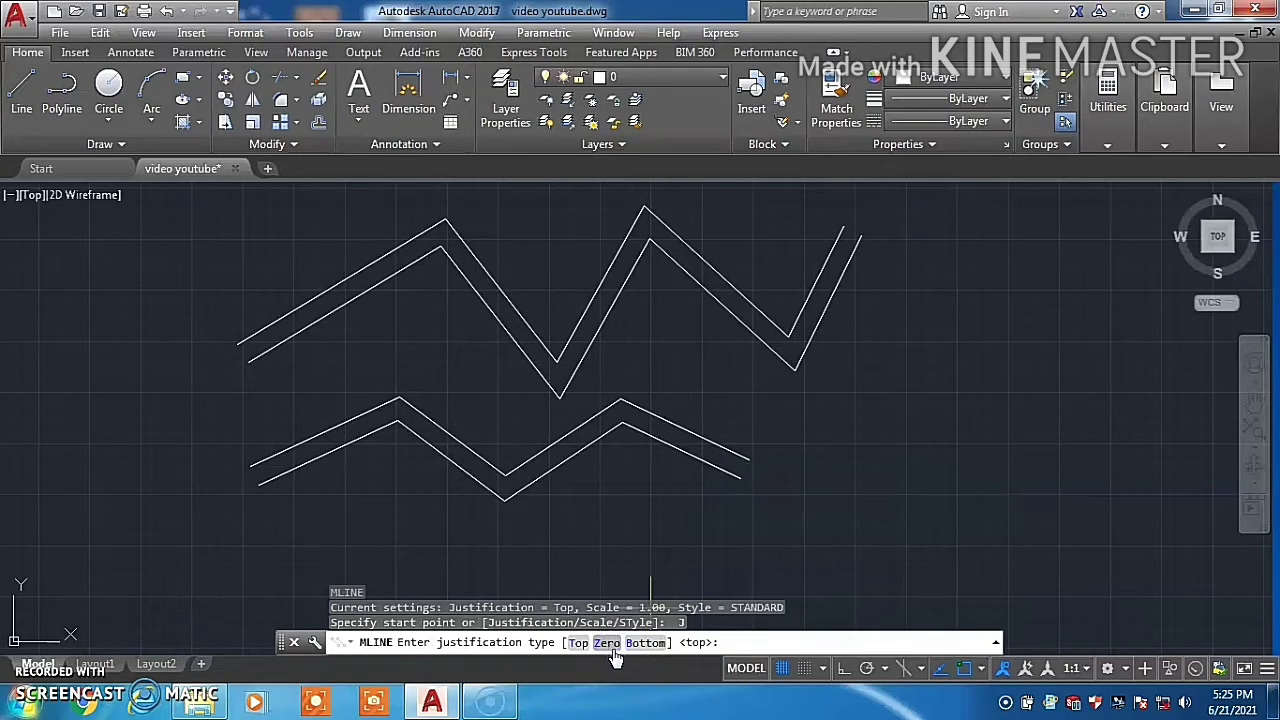
pyautogui.click(608, 644)
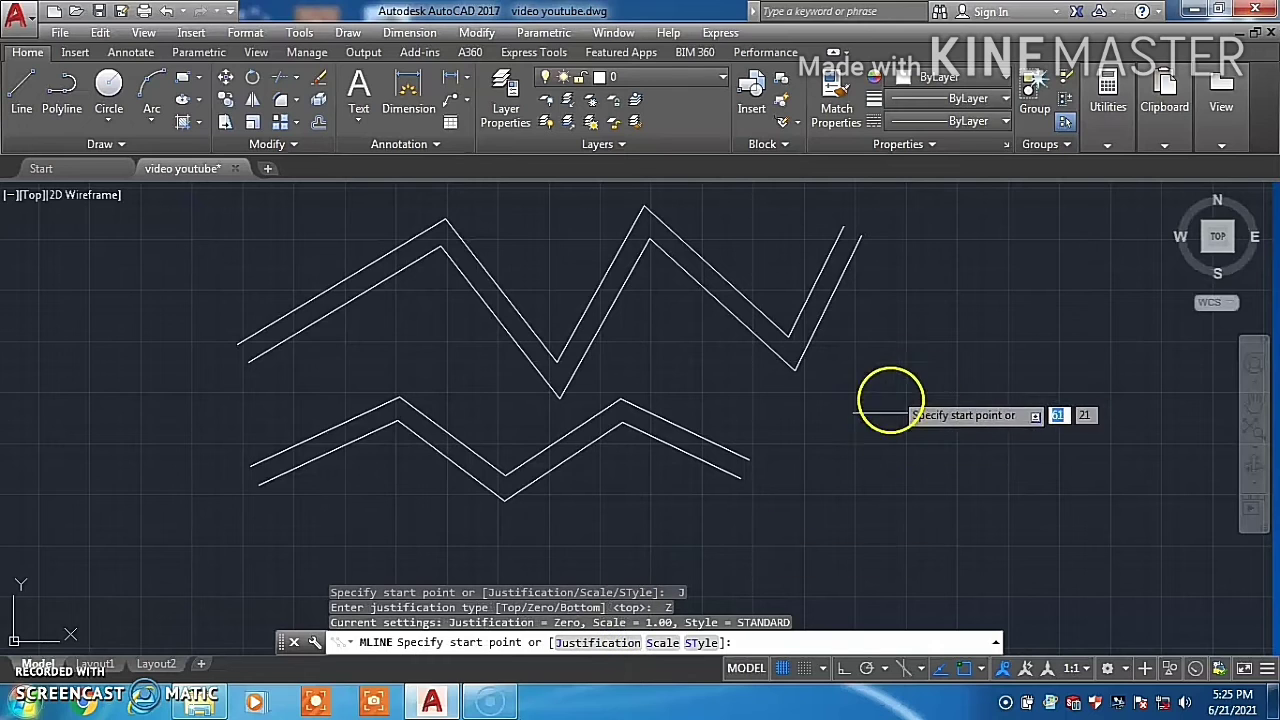
pyautogui.click(860, 443)
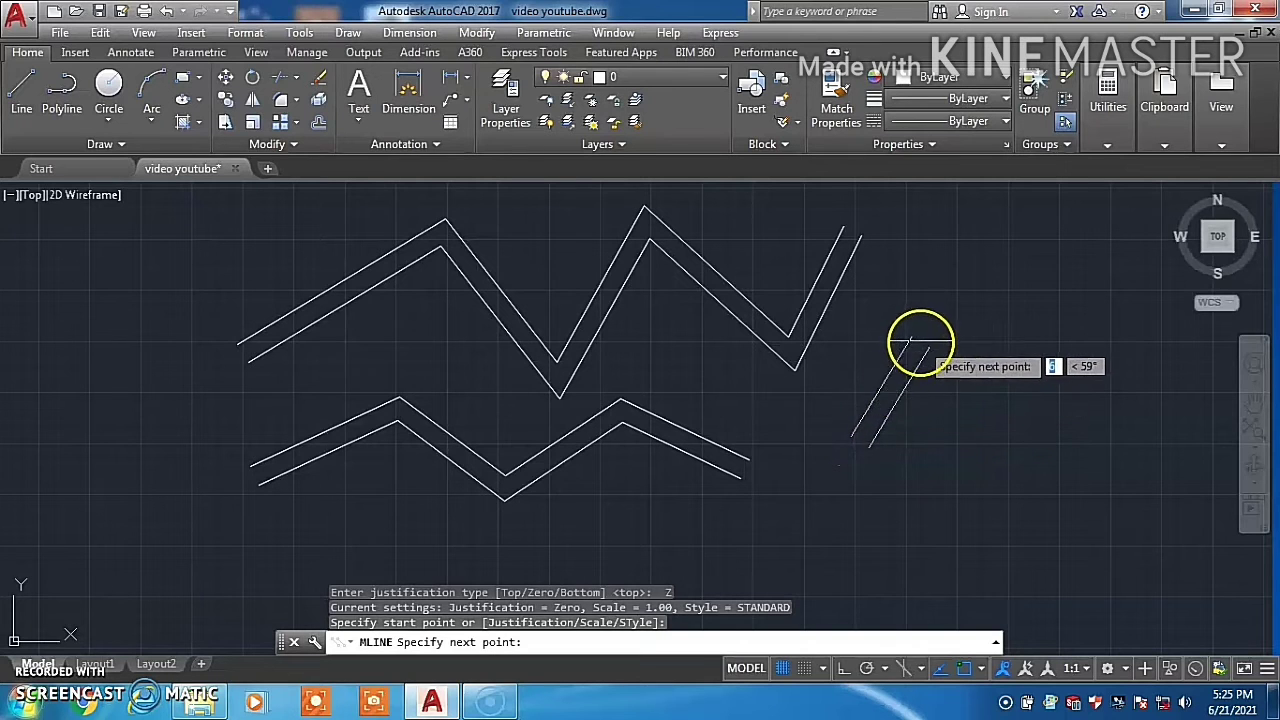
pyautogui.click(943, 313)
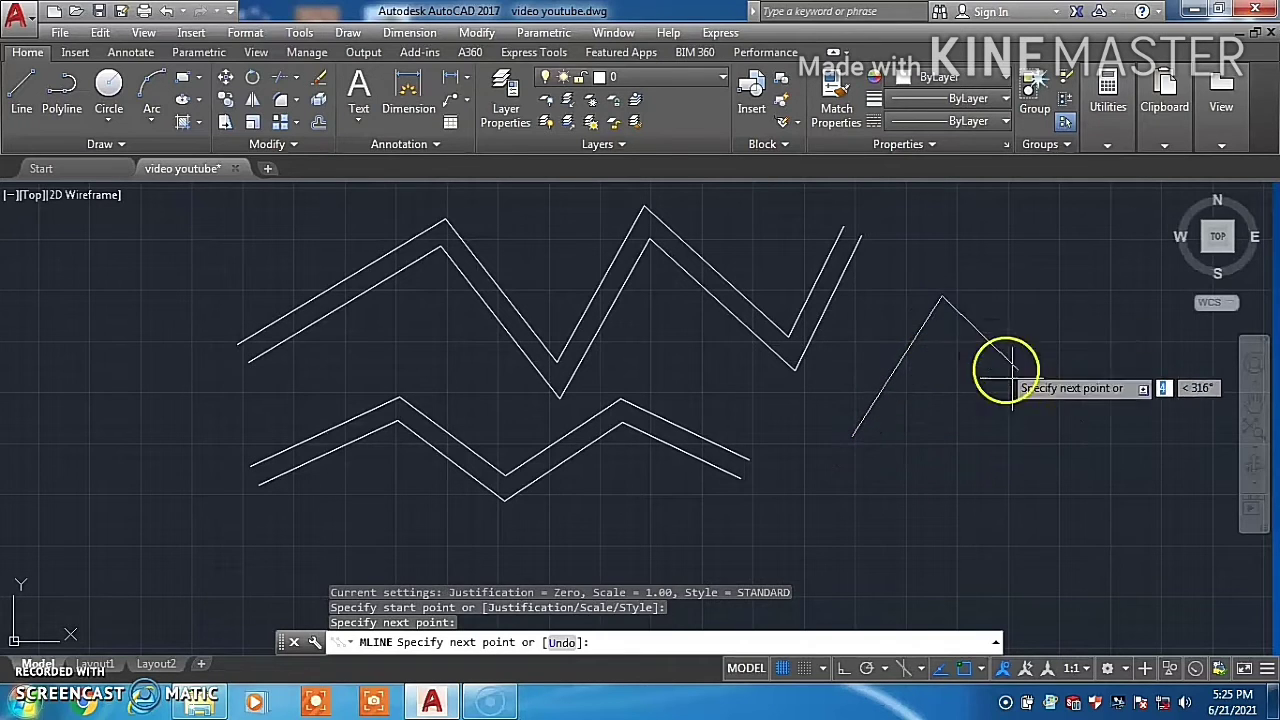
pyautogui.click(1027, 408)
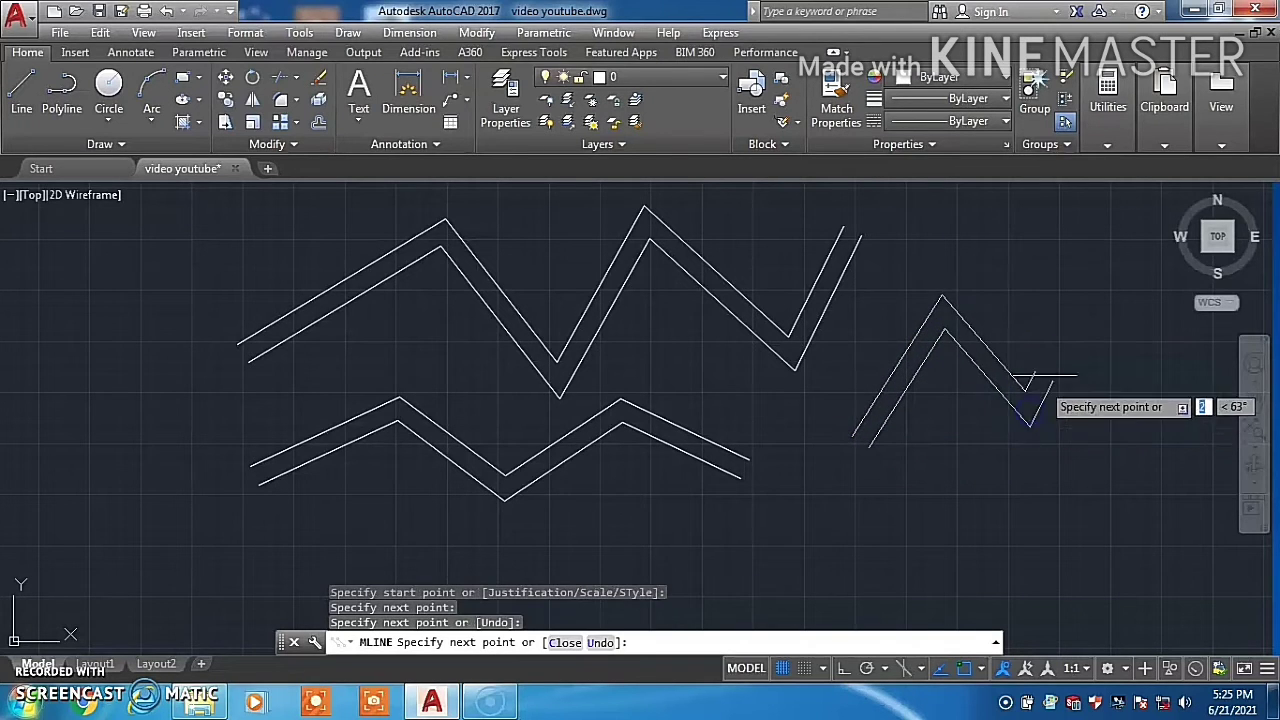
pyautogui.click(1081, 284)
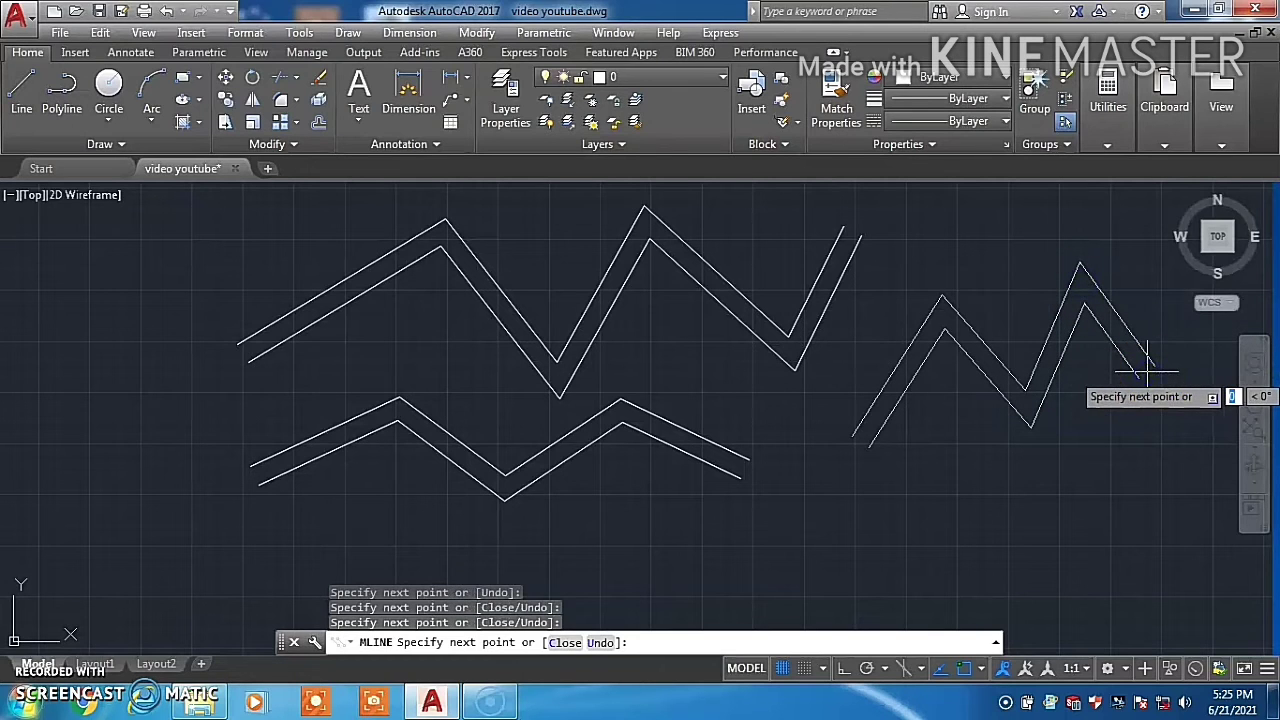
pyautogui.click(1148, 370)
pyautogui.press('Escape')
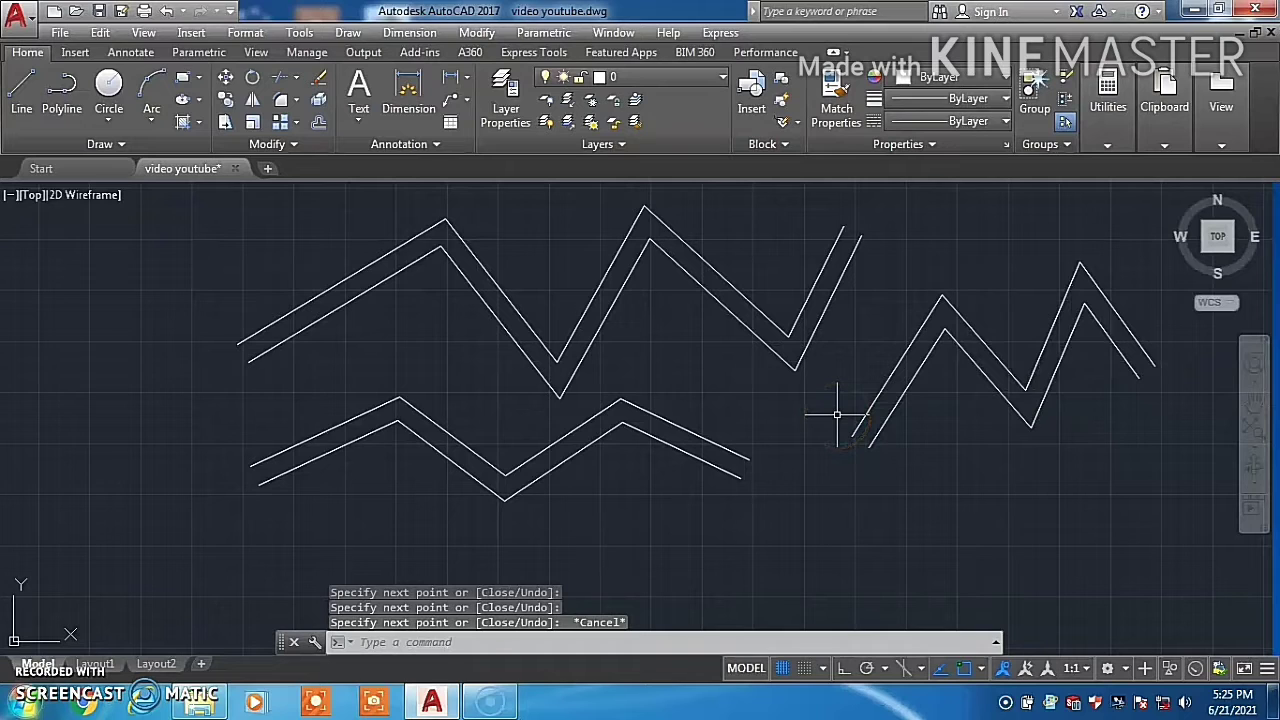
# Draw a Bottom-justified zig-zag multiline from the far left across the existing zig-zags
pyautogui.press('Return')
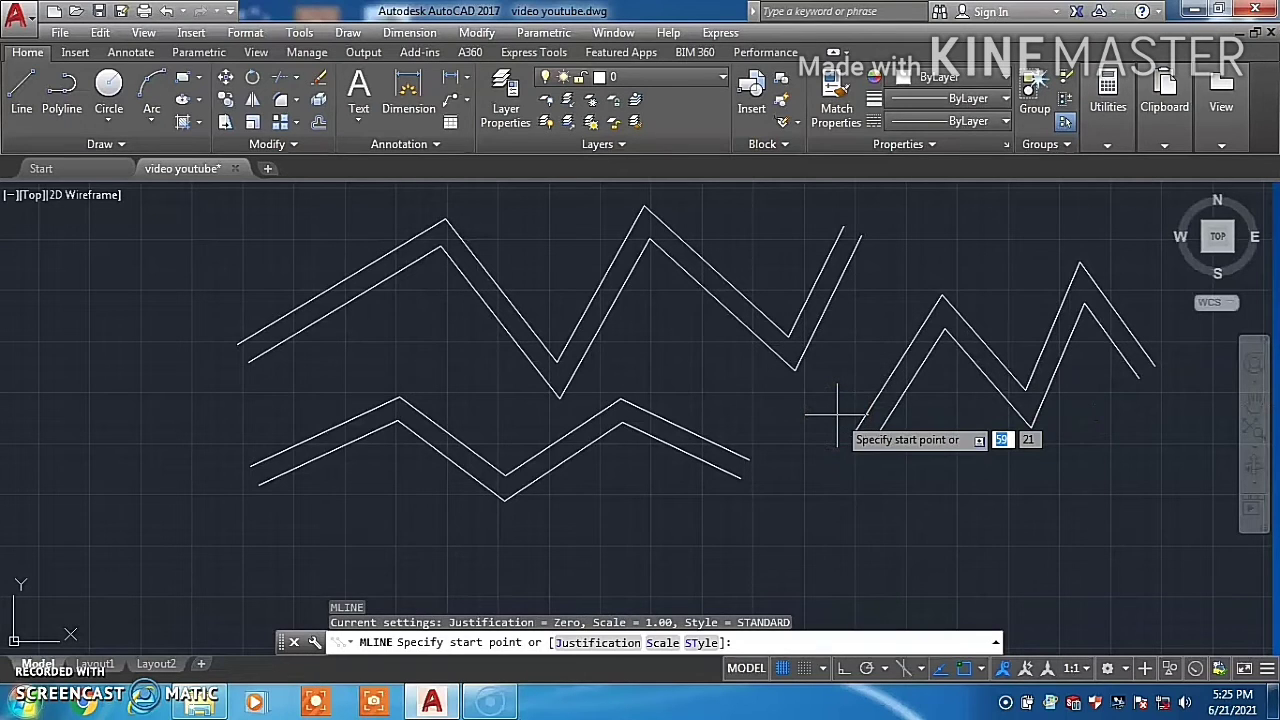
pyautogui.click(605, 642)
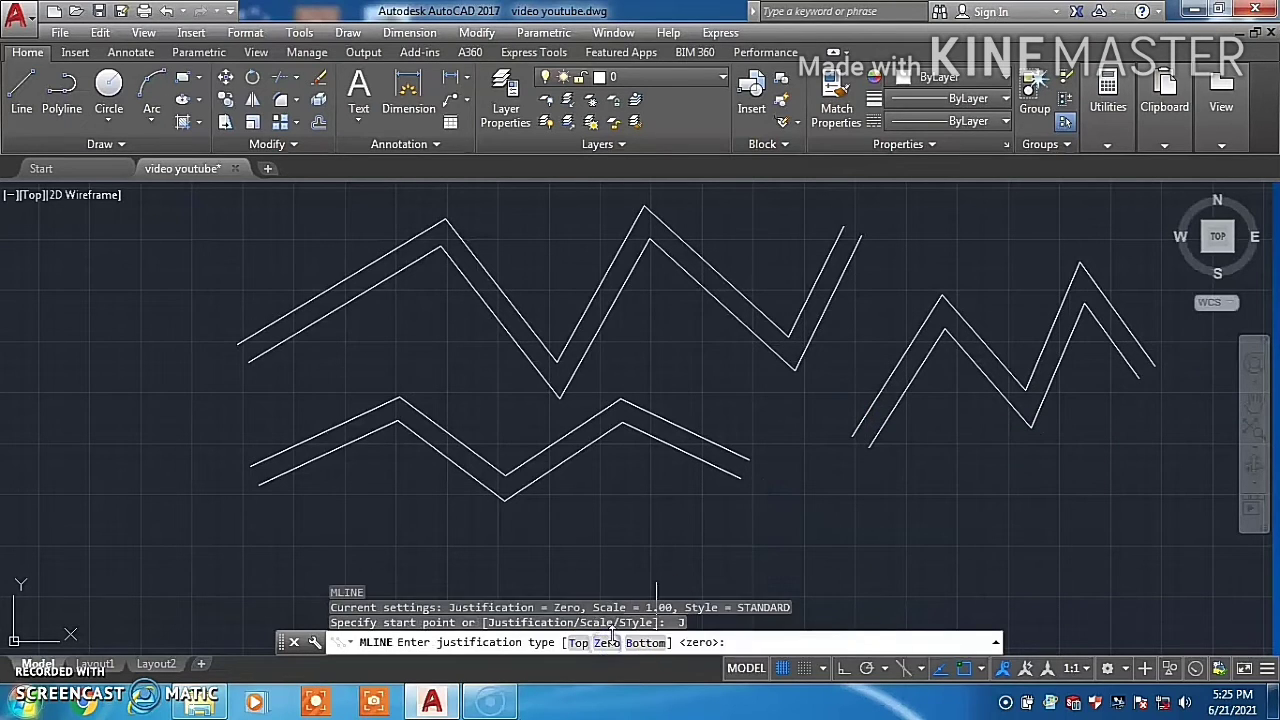
pyautogui.click(645, 642)
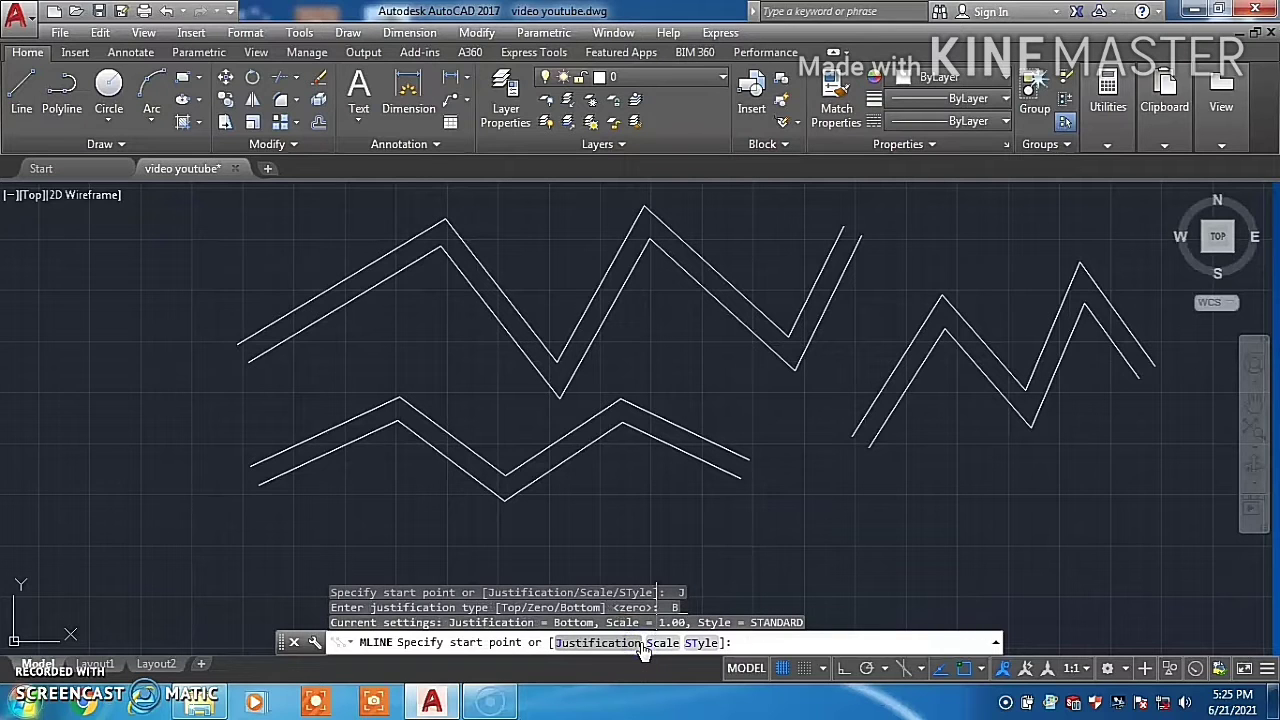
pyautogui.click(60, 477)
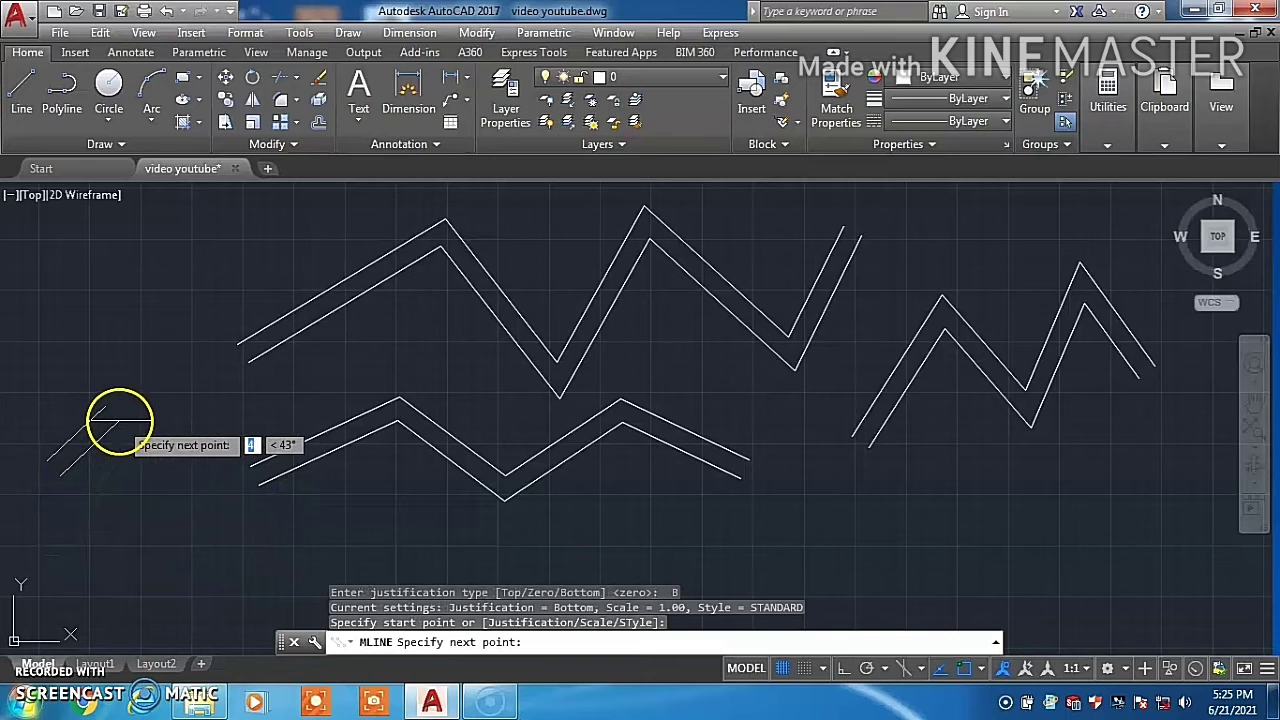
pyautogui.click(157, 345)
pyautogui.click(277, 420)
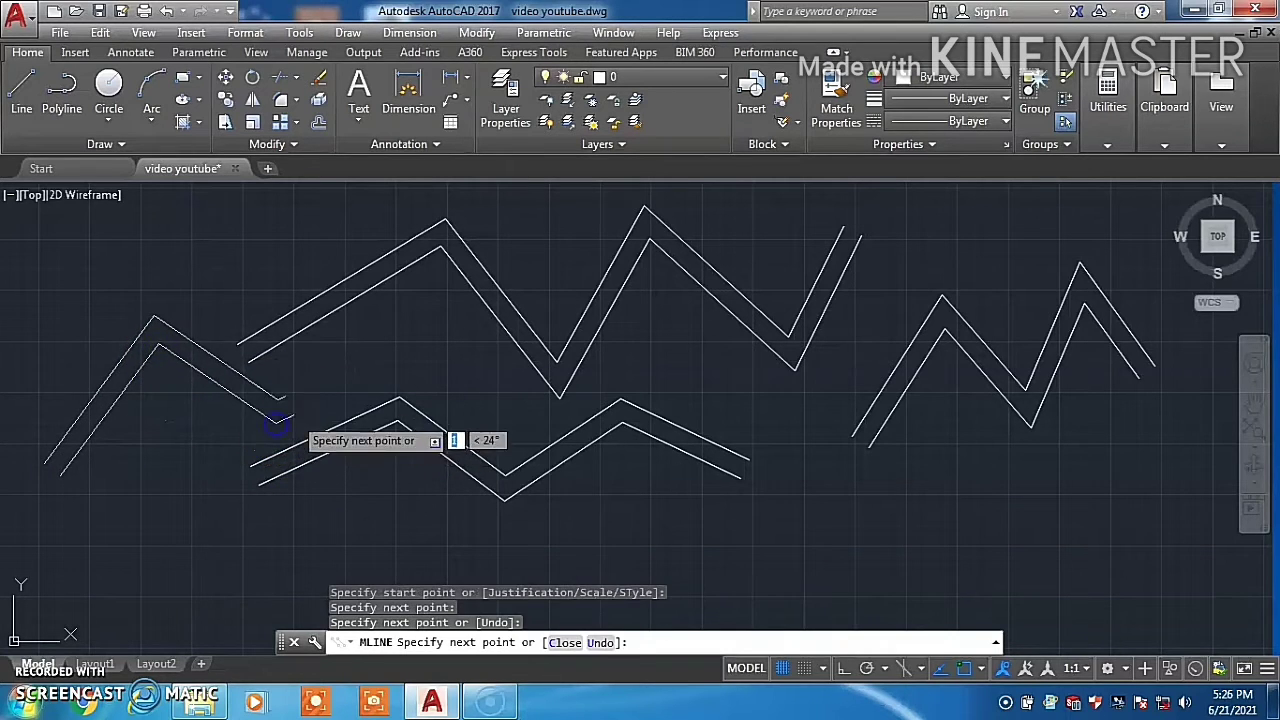
pyautogui.click(352, 364)
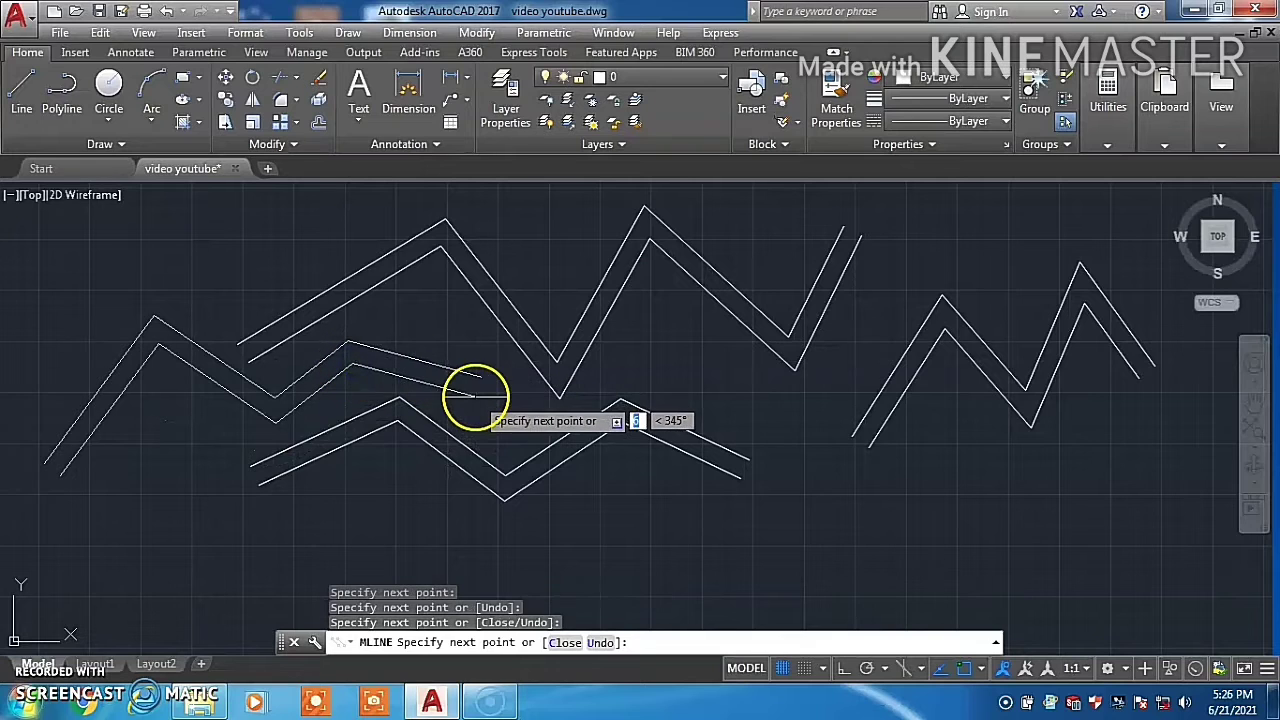
pyautogui.click(475, 397)
pyautogui.click(534, 423)
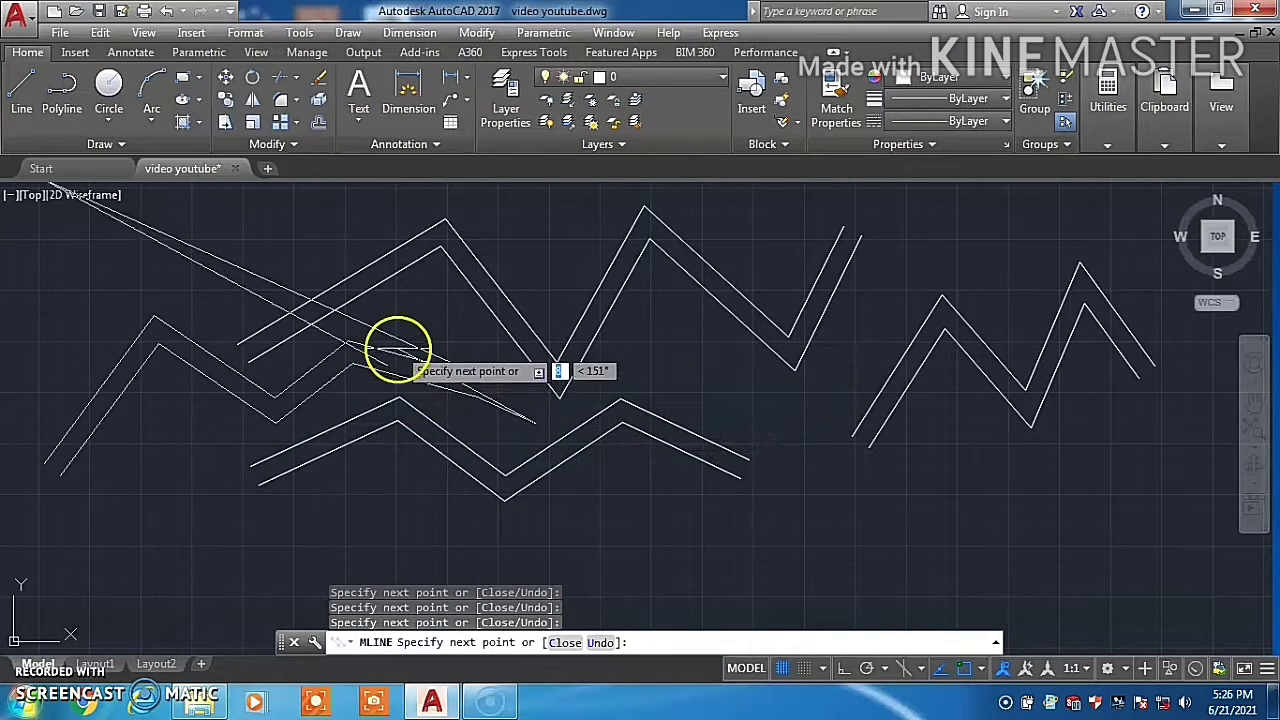
pyautogui.click(447, 296)
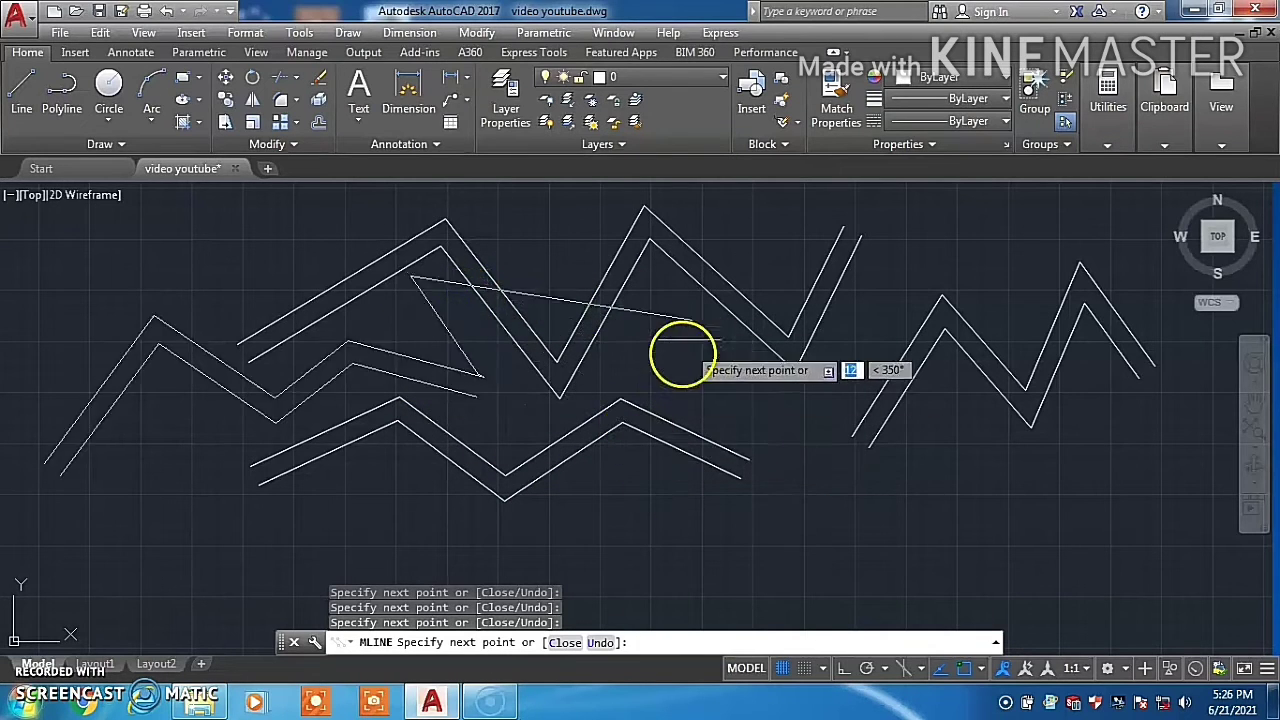
pyautogui.press('Escape')
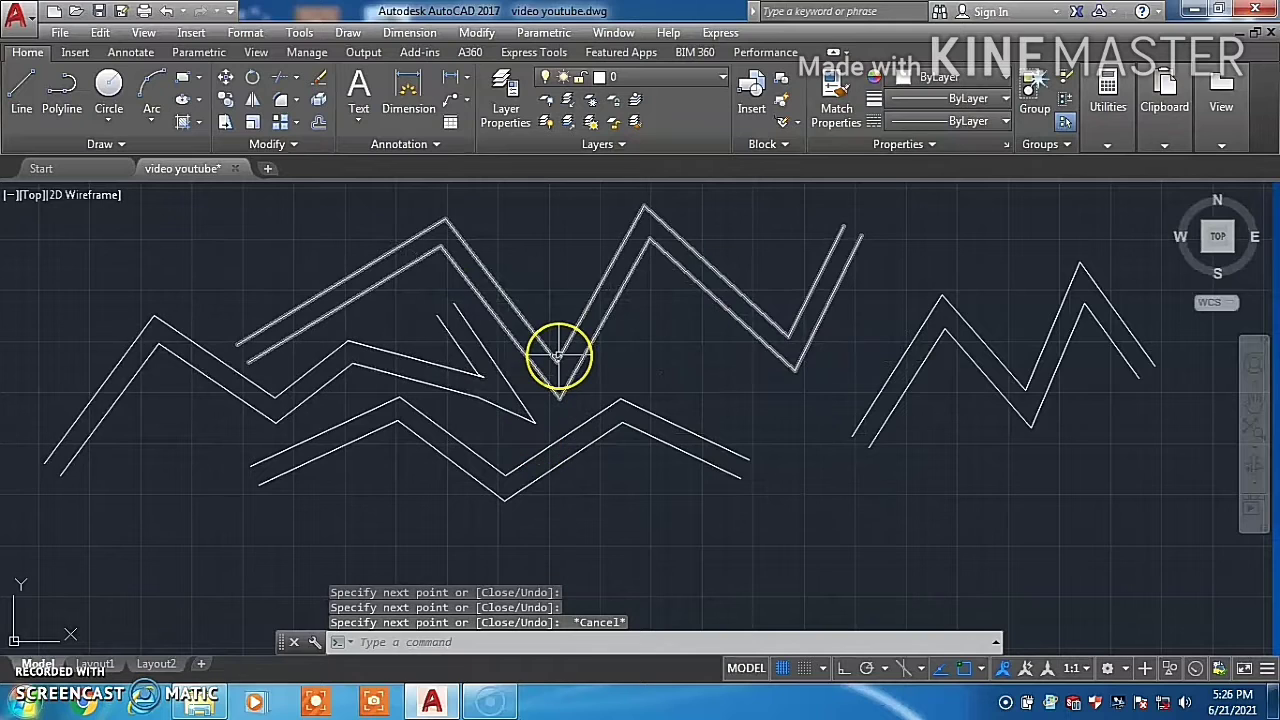
pyautogui.moveTo(558, 354)
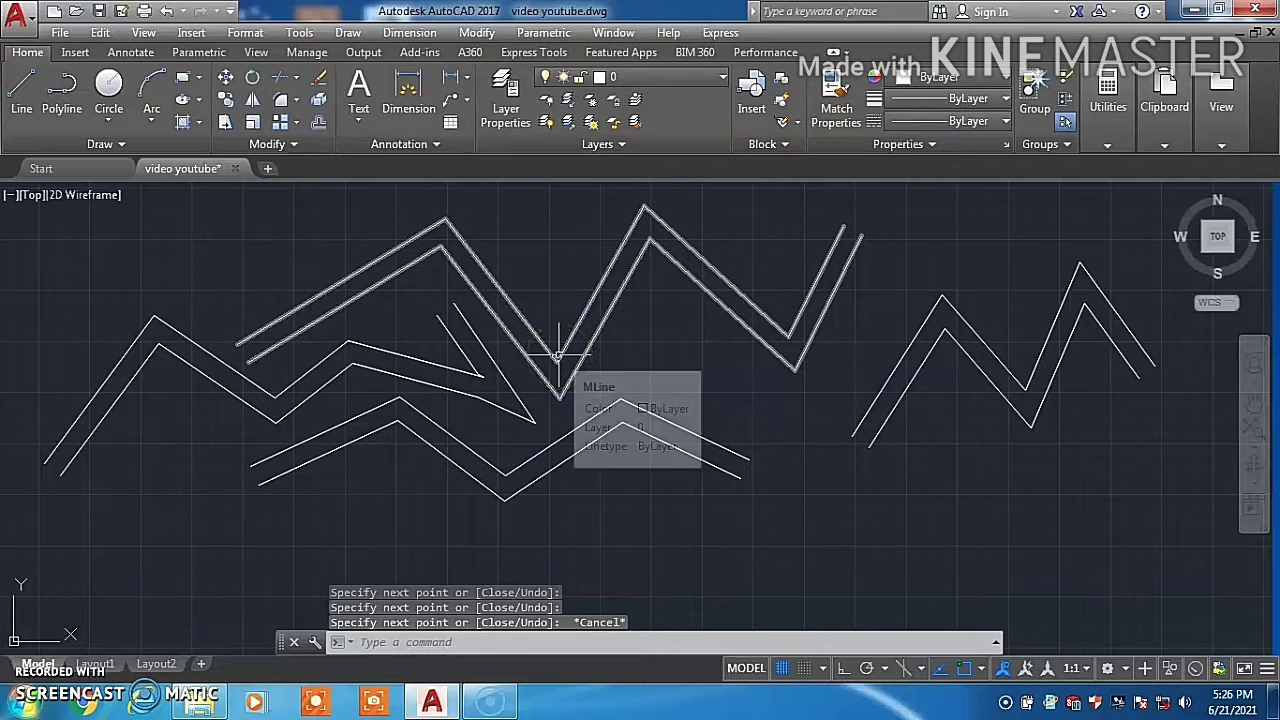
# Erase all existing multilines from the drawing
pyautogui.click(520, 440)
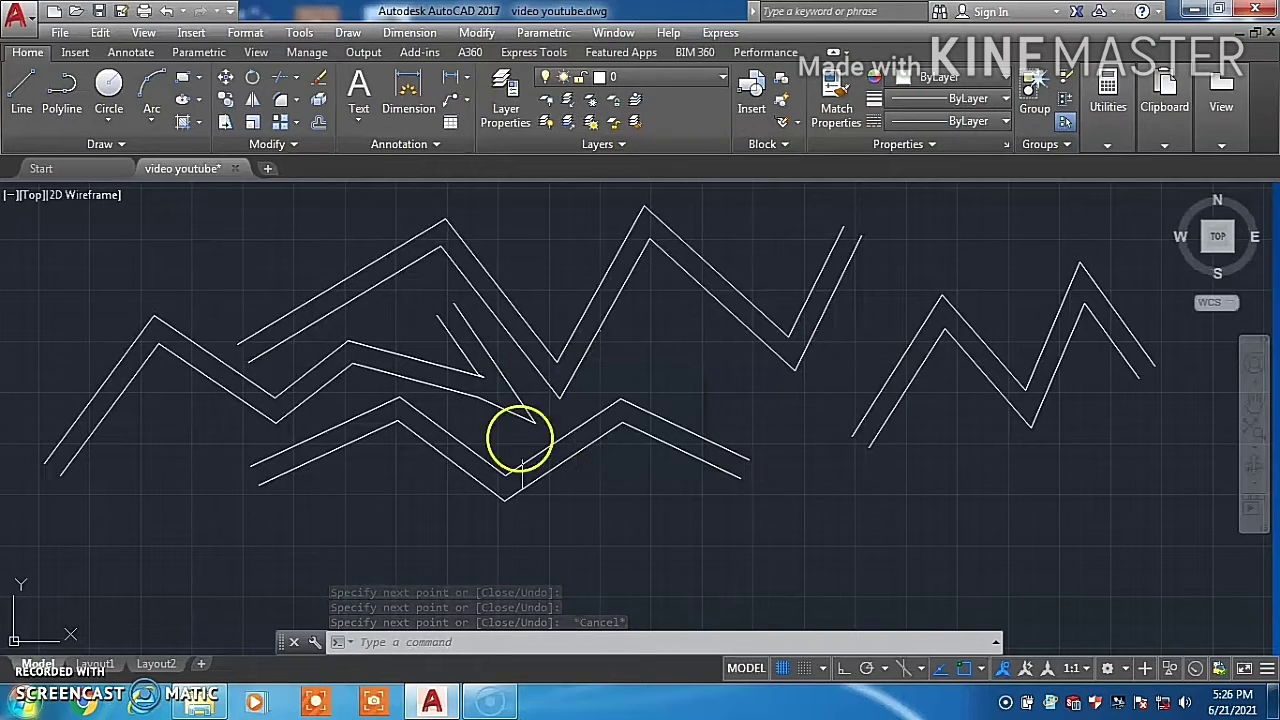
pyautogui.hotkey('ctrl', 'a')
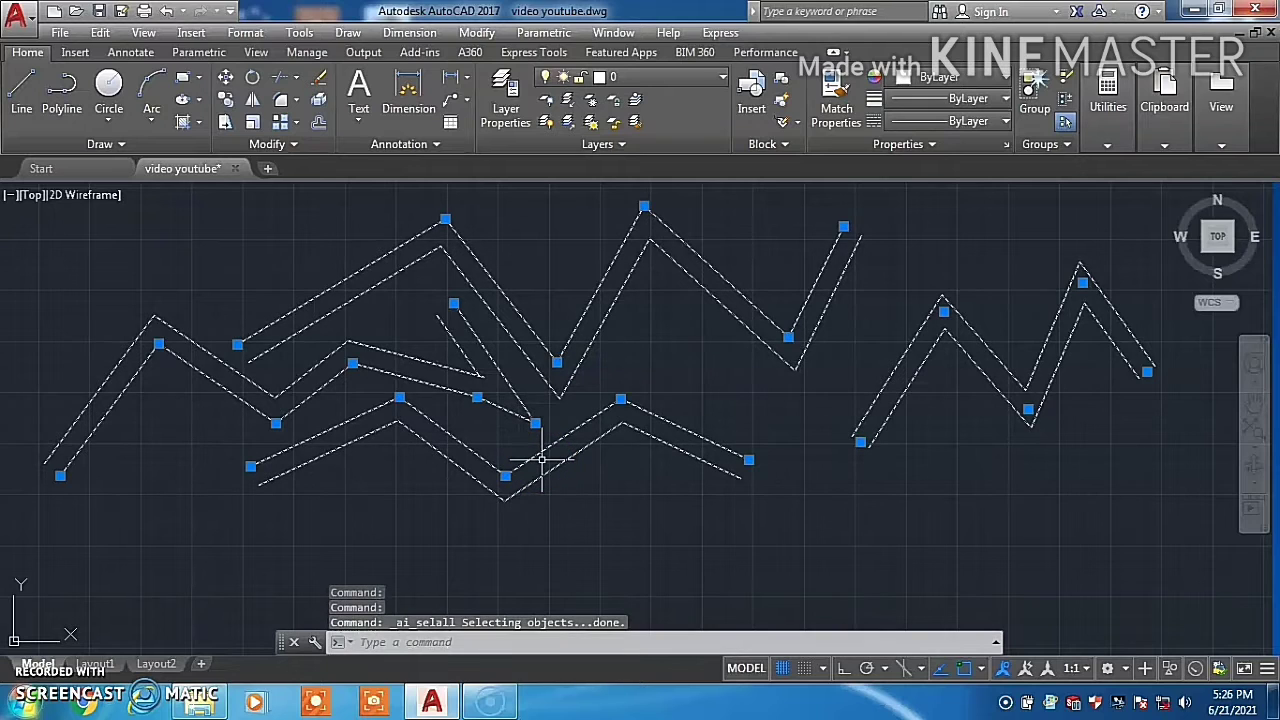
pyautogui.press('Delete')
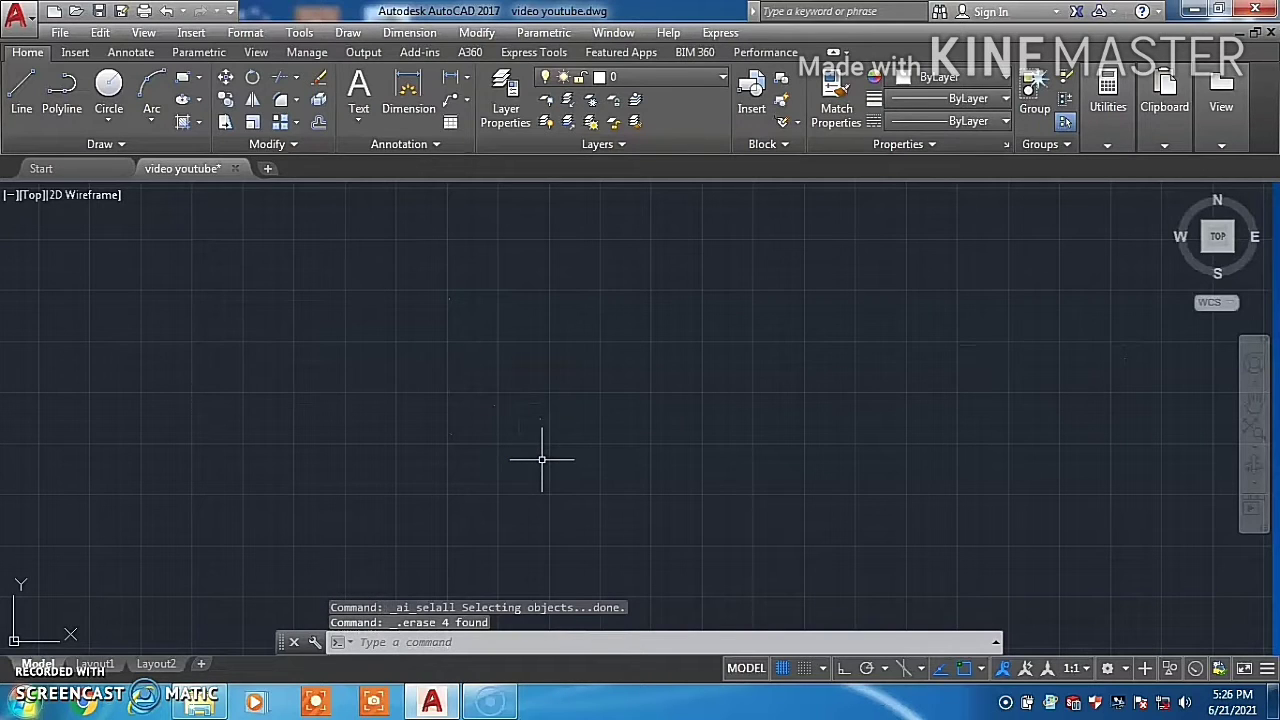
# Start MLINE and set the multiline scale to 2
pyautogui.write('ml')
pyautogui.press('Return')
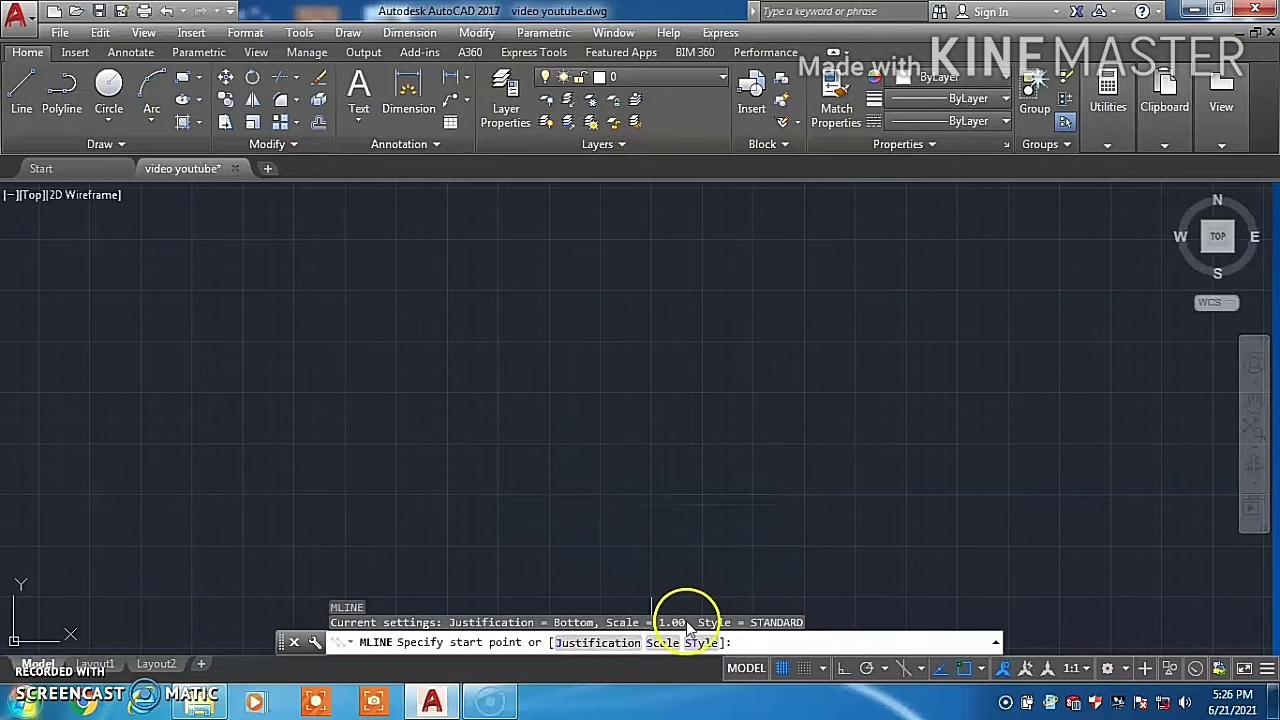
pyautogui.click(655, 643)
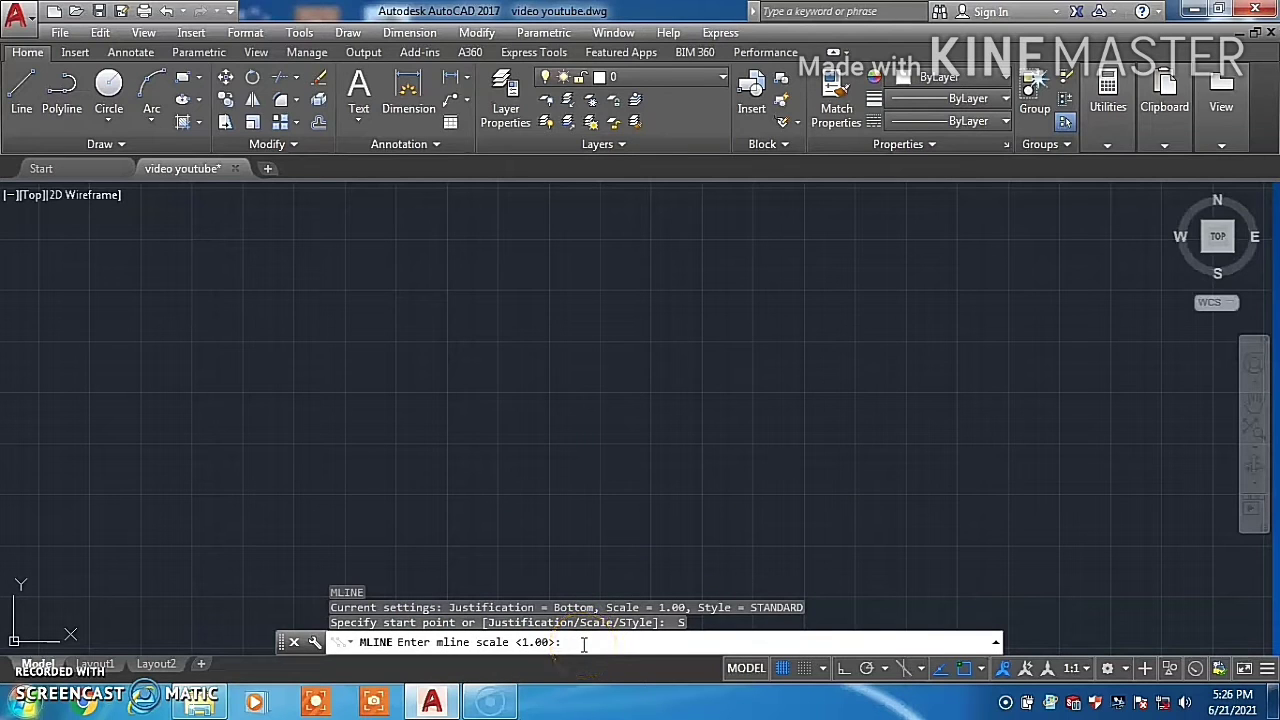
pyautogui.write('2')
pyautogui.press('Return')
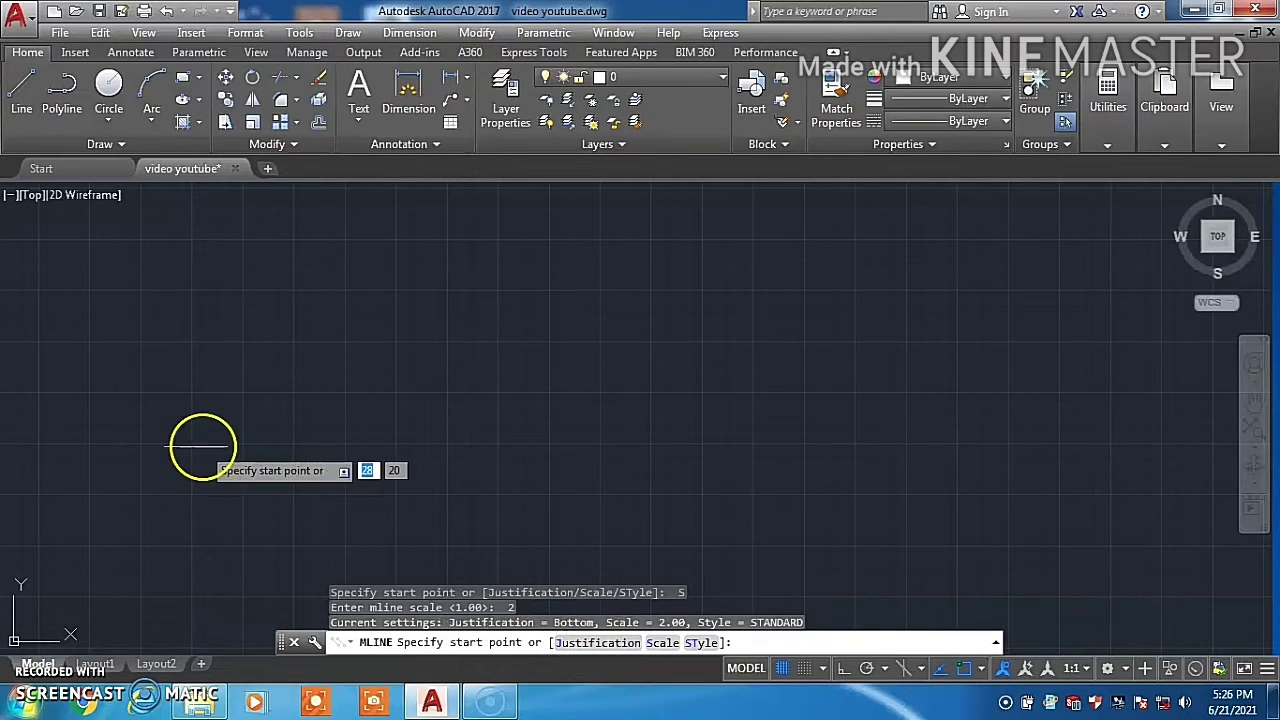
# Draw the wide scale-2 zig-zag multiline along the top of the drawing
pyautogui.click(158, 298)
pyautogui.click(297, 229)
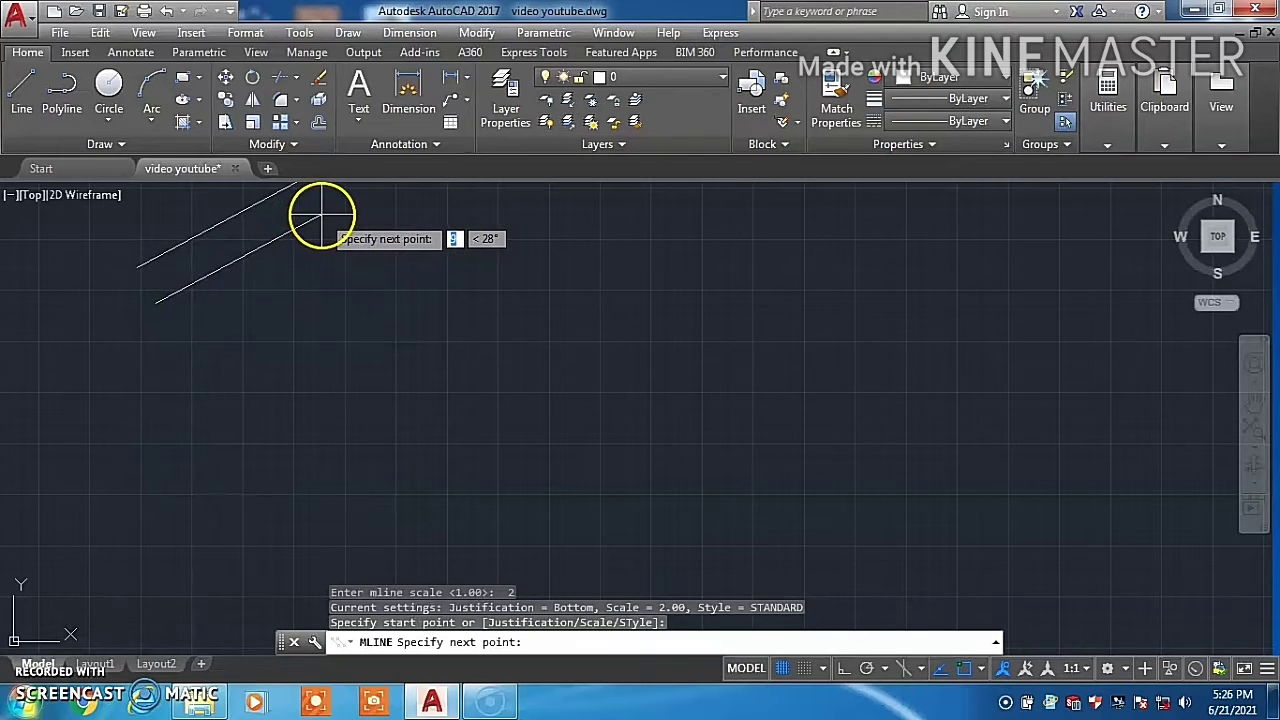
pyautogui.click(322, 215)
pyautogui.click(466, 306)
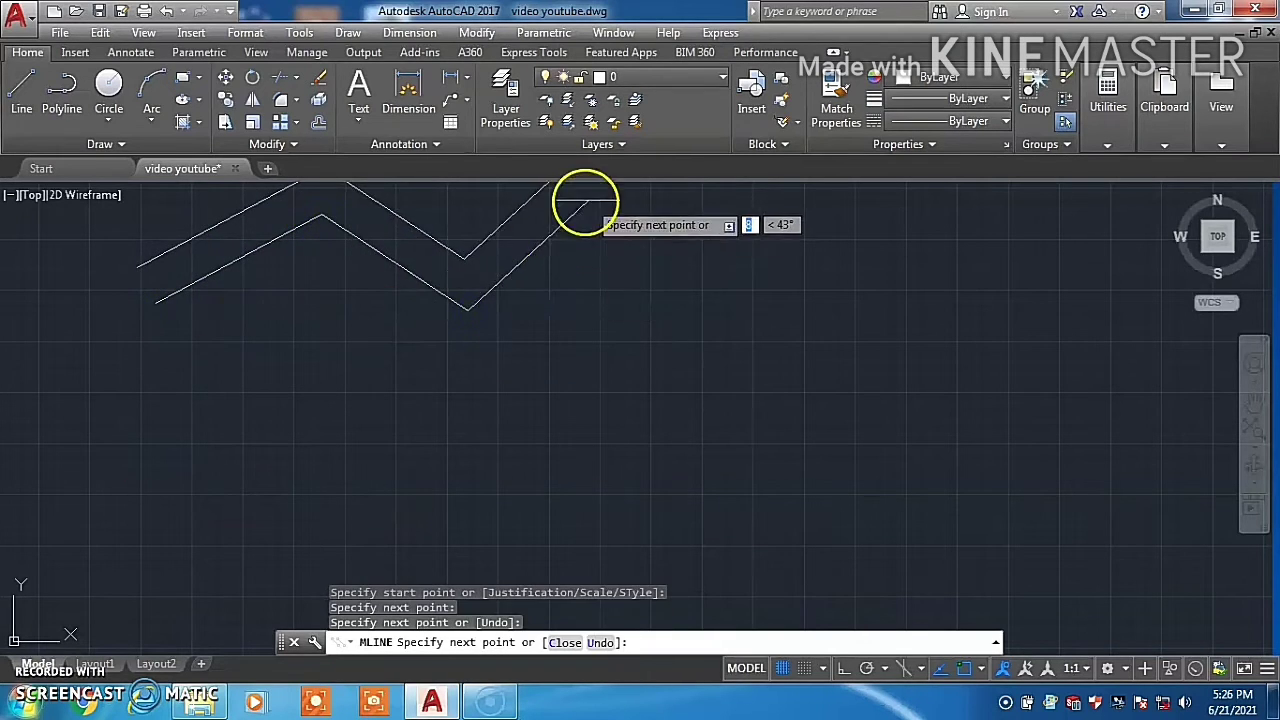
pyautogui.click(587, 201)
pyautogui.click(728, 322)
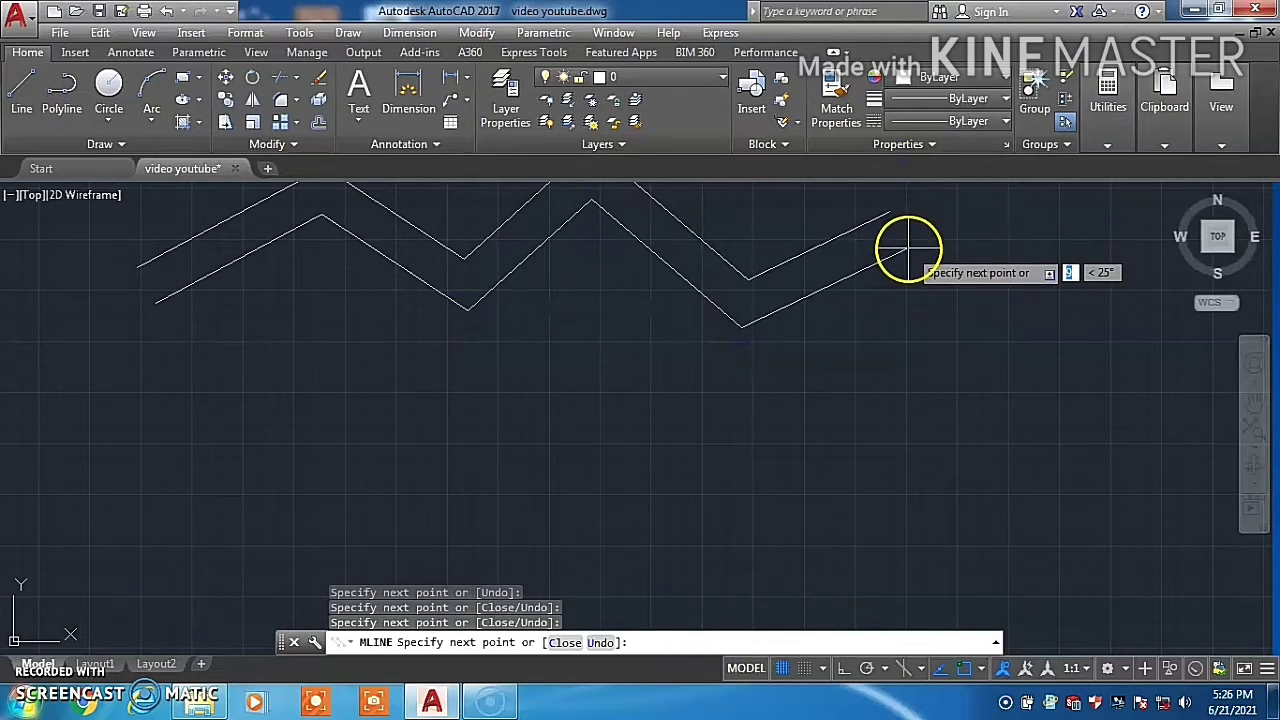
pyautogui.click(906, 215)
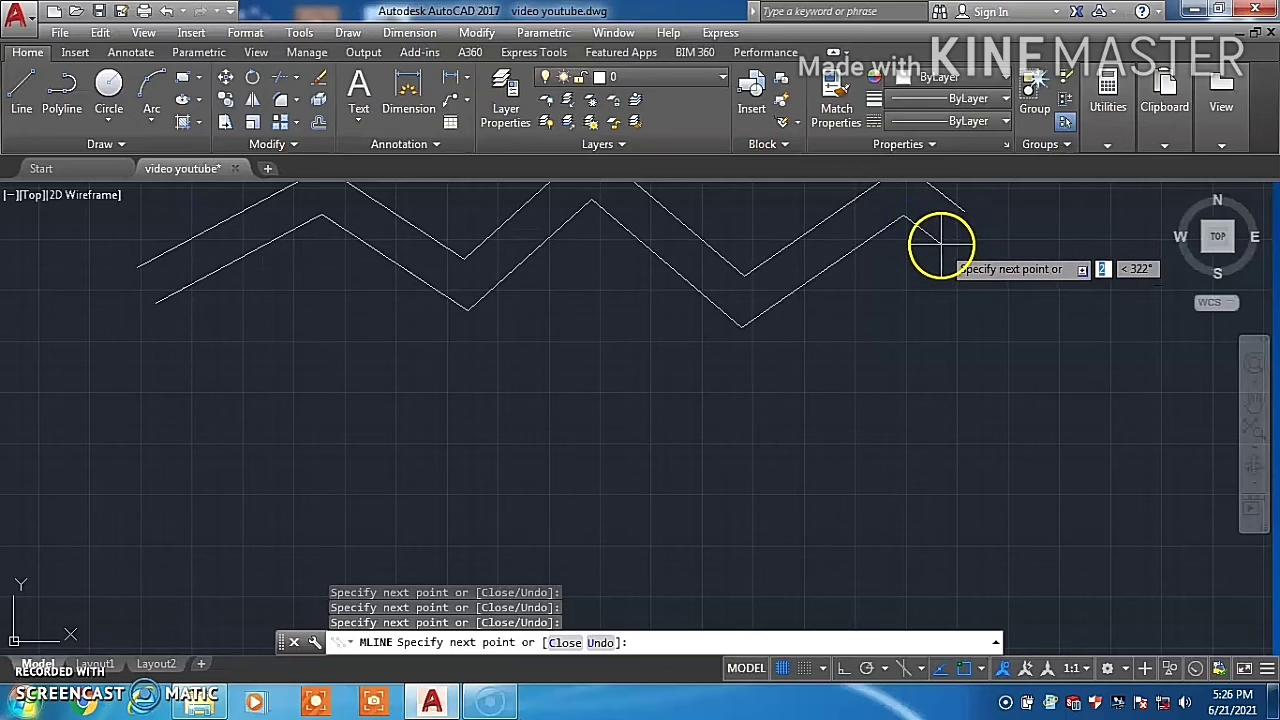
pyautogui.press('Escape')
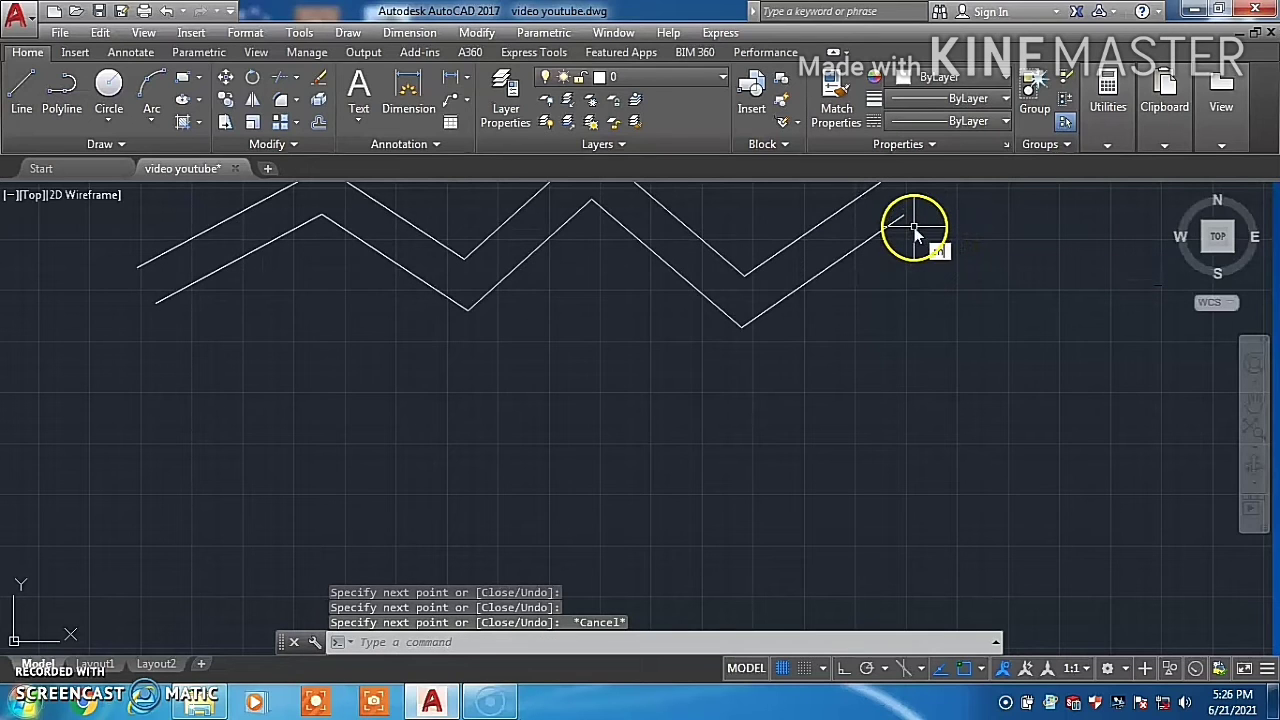
pyautogui.write('ml')
pyautogui.press('Return')
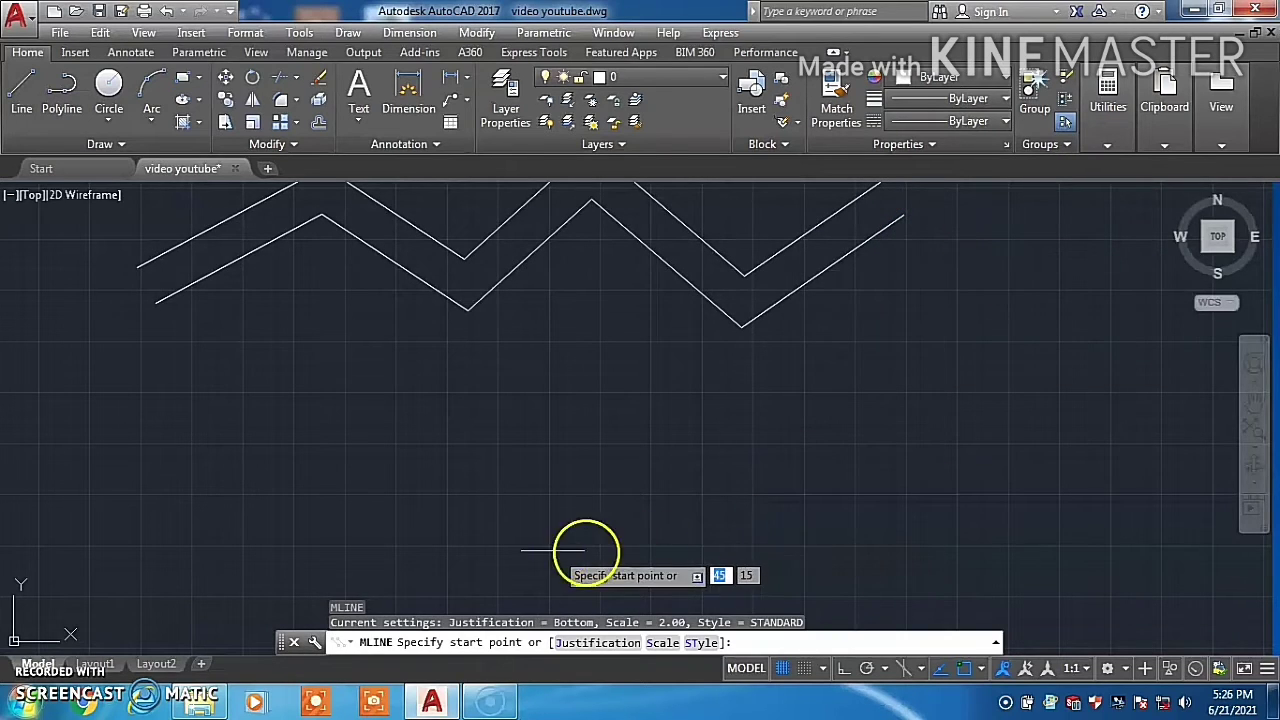
# Set the multiline justification to Top and the scale to 1
pyautogui.click(585, 643)
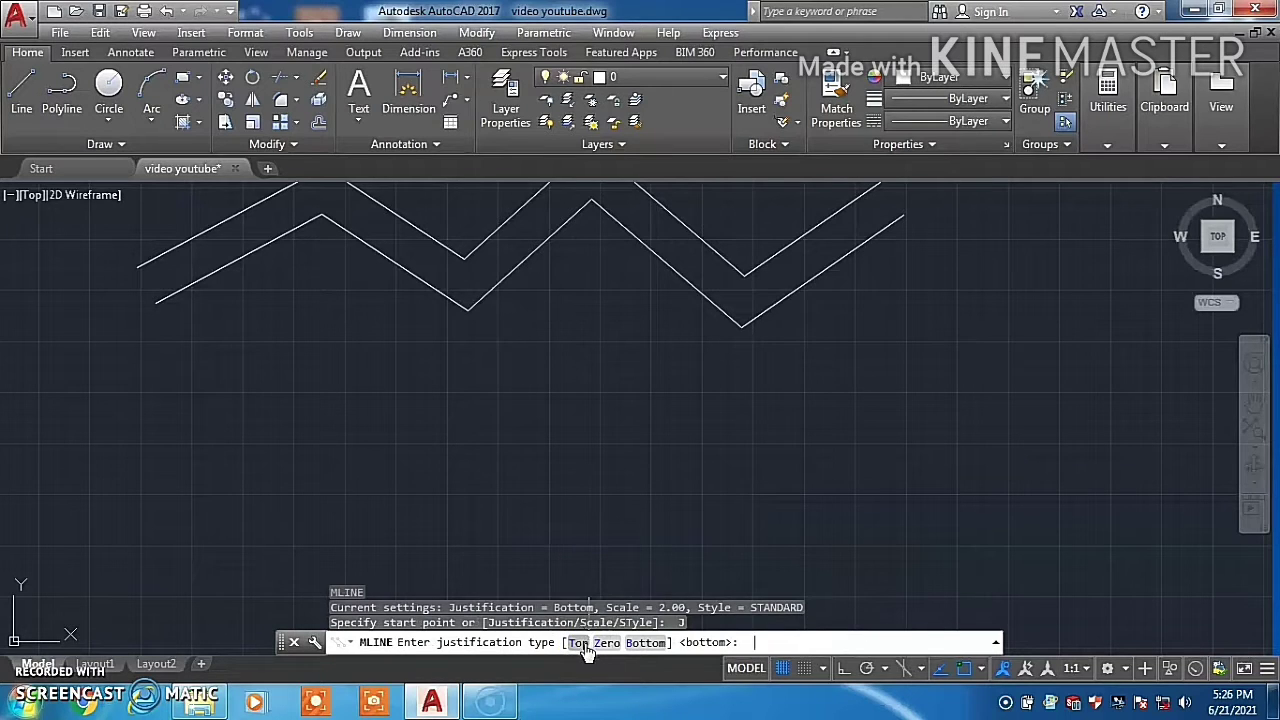
pyautogui.click(580, 643)
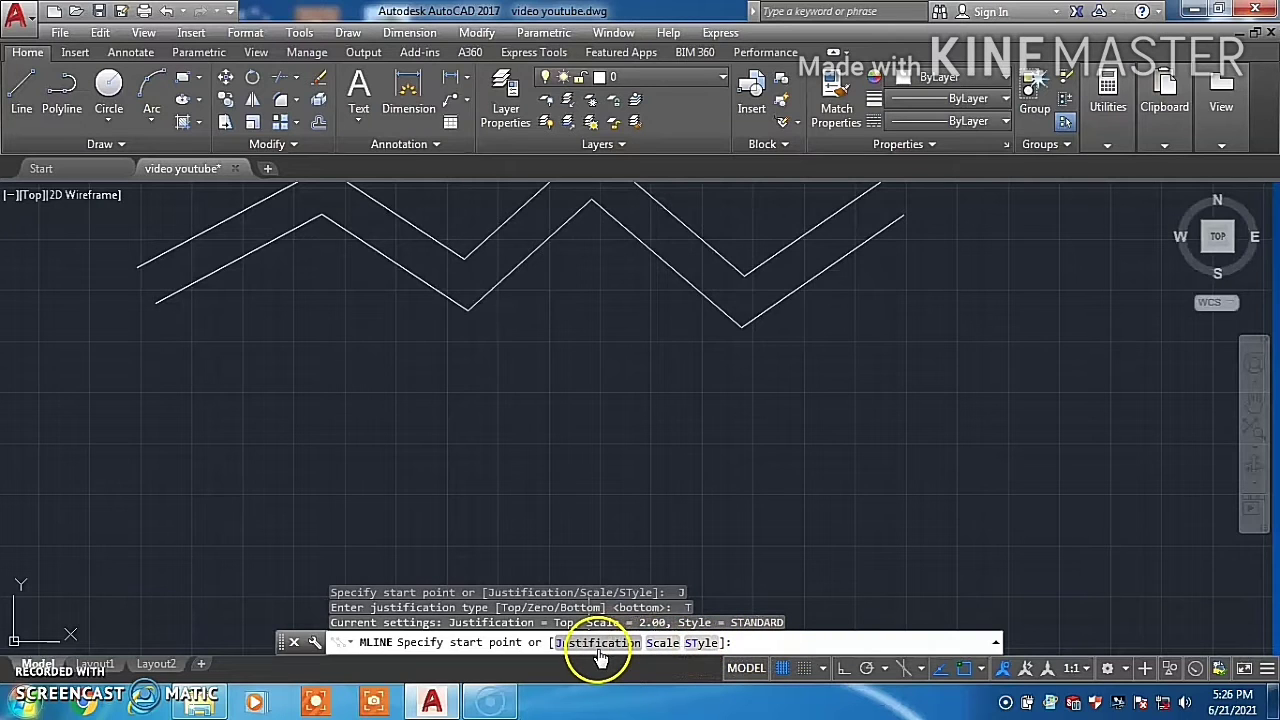
pyautogui.click(665, 643)
pyautogui.write('1')
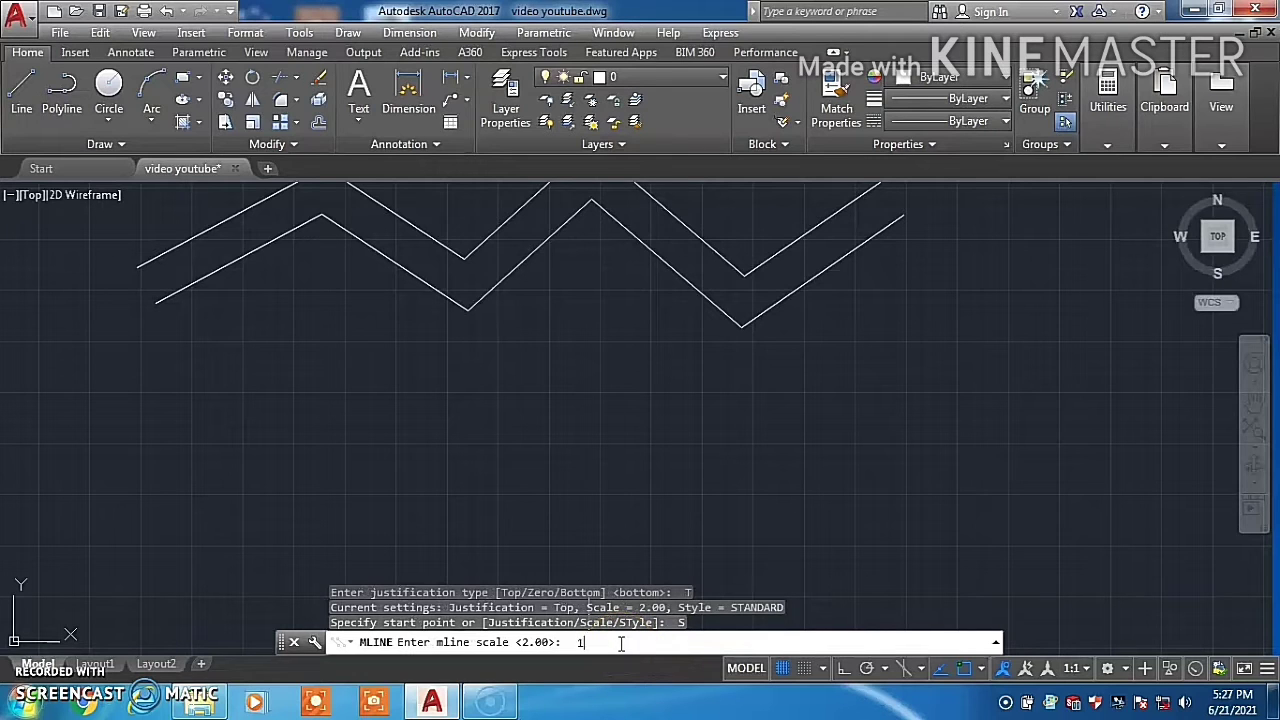
pyautogui.press('Return')
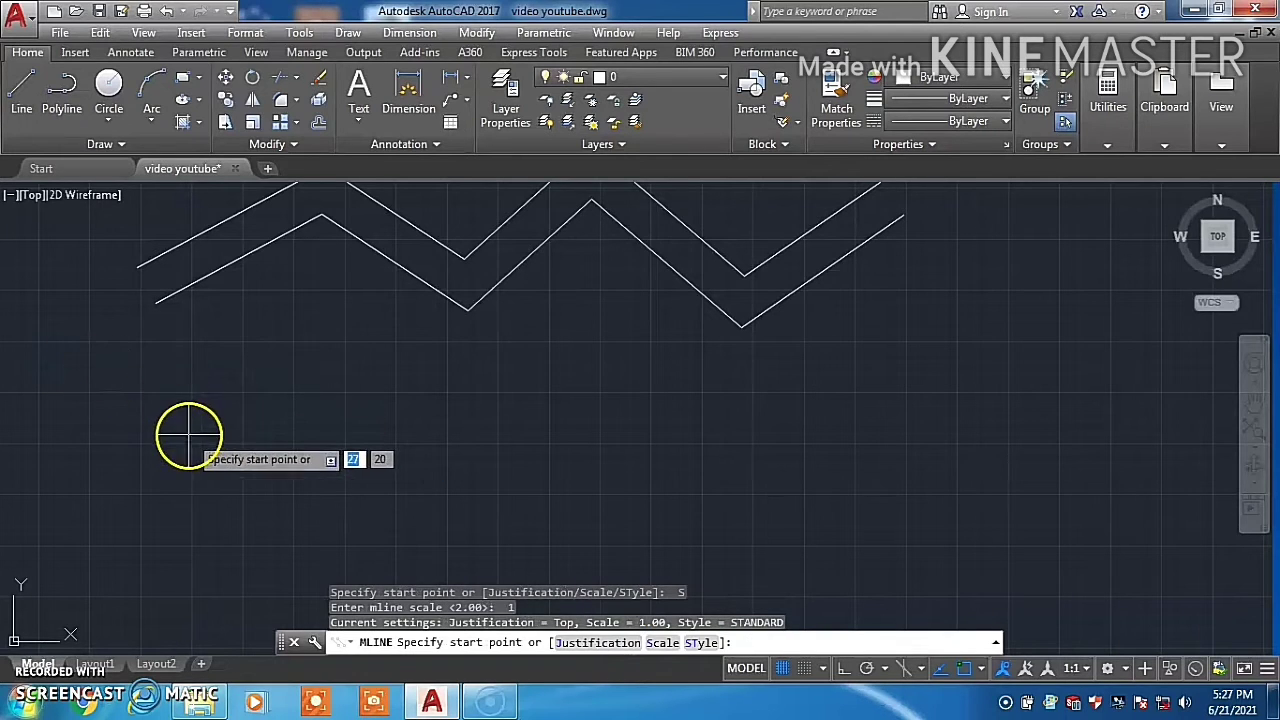
# Draw a narrower zig-zag multiline below the wide one
pyautogui.click(172, 432)
pyautogui.click(290, 342)
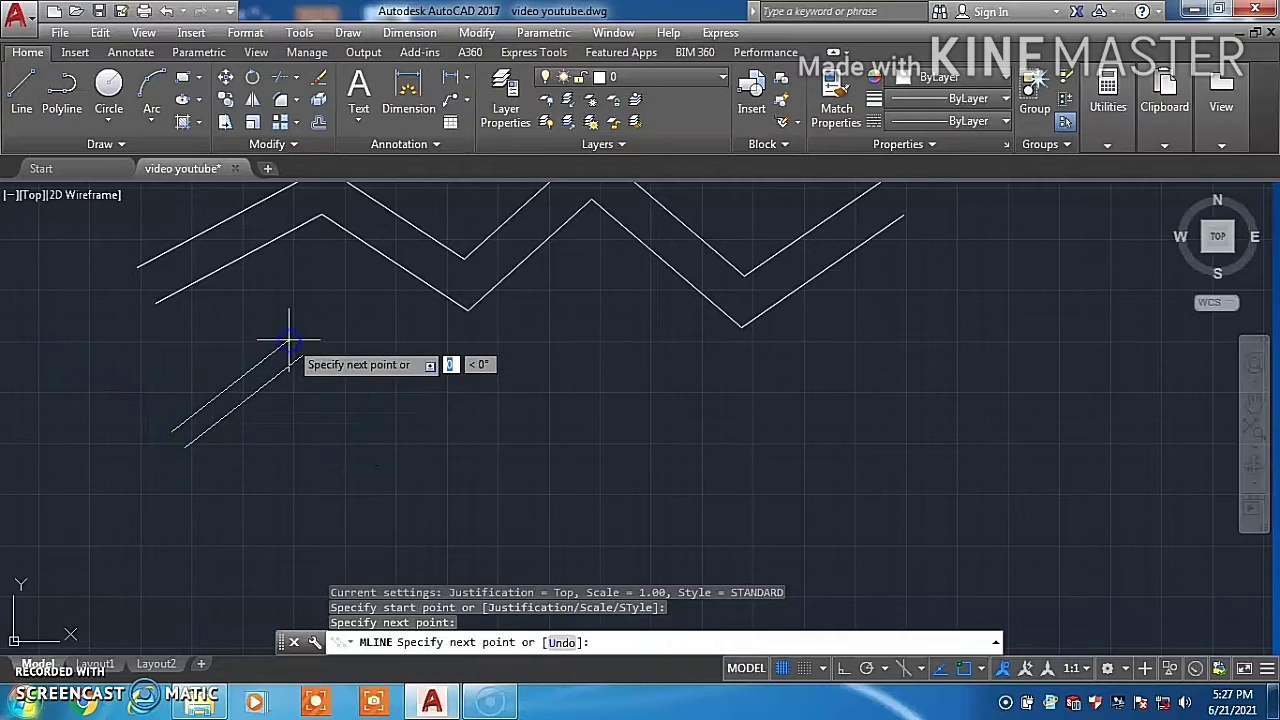
pyautogui.click(431, 422)
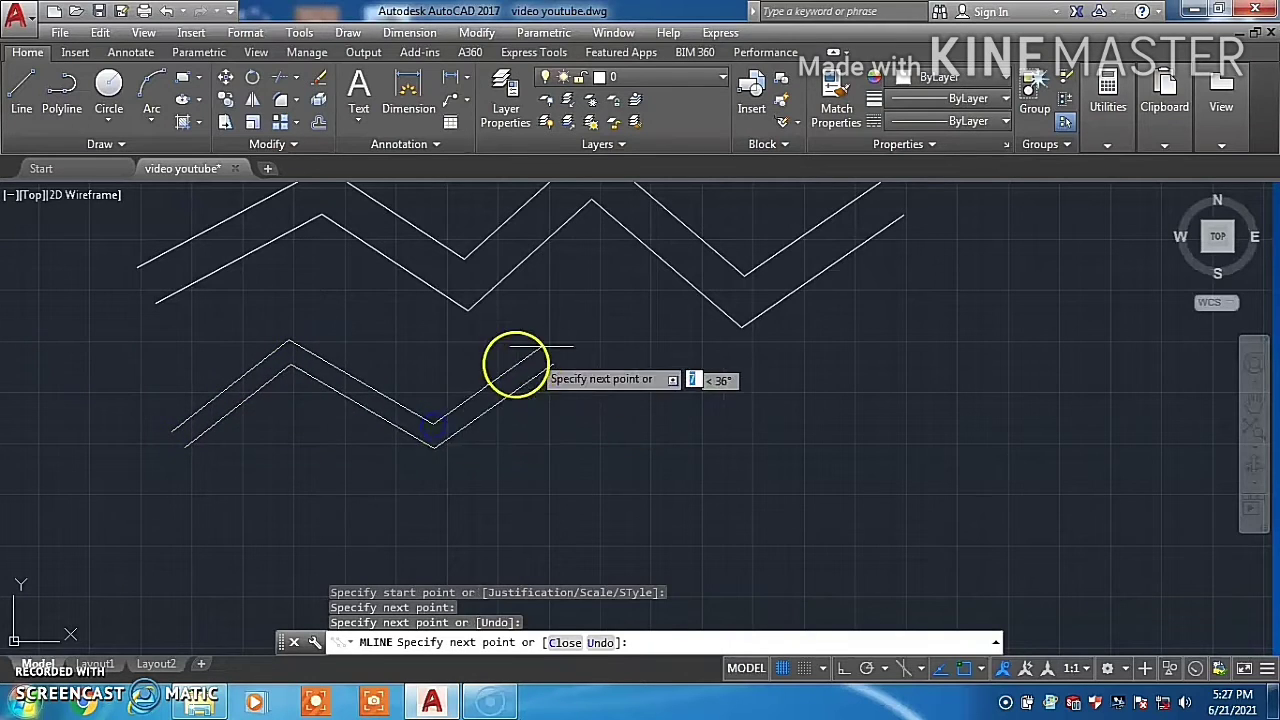
pyautogui.click(591, 304)
pyautogui.click(669, 400)
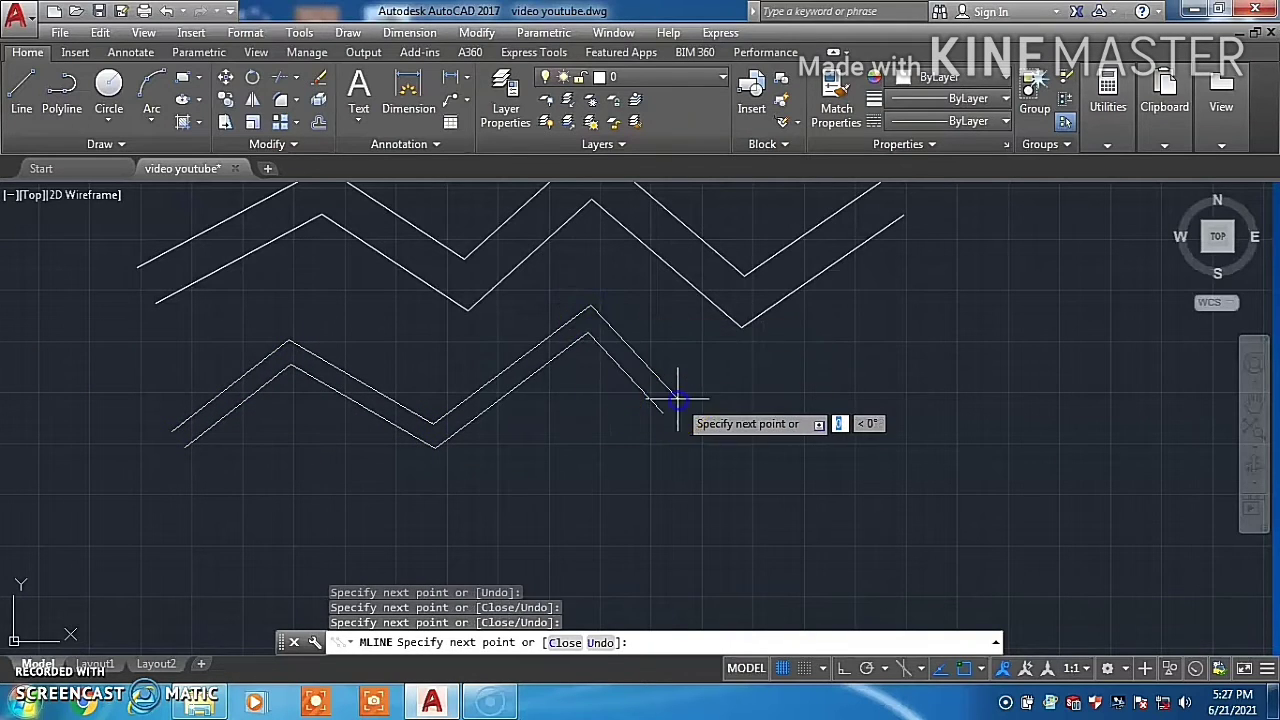
pyautogui.click(763, 370)
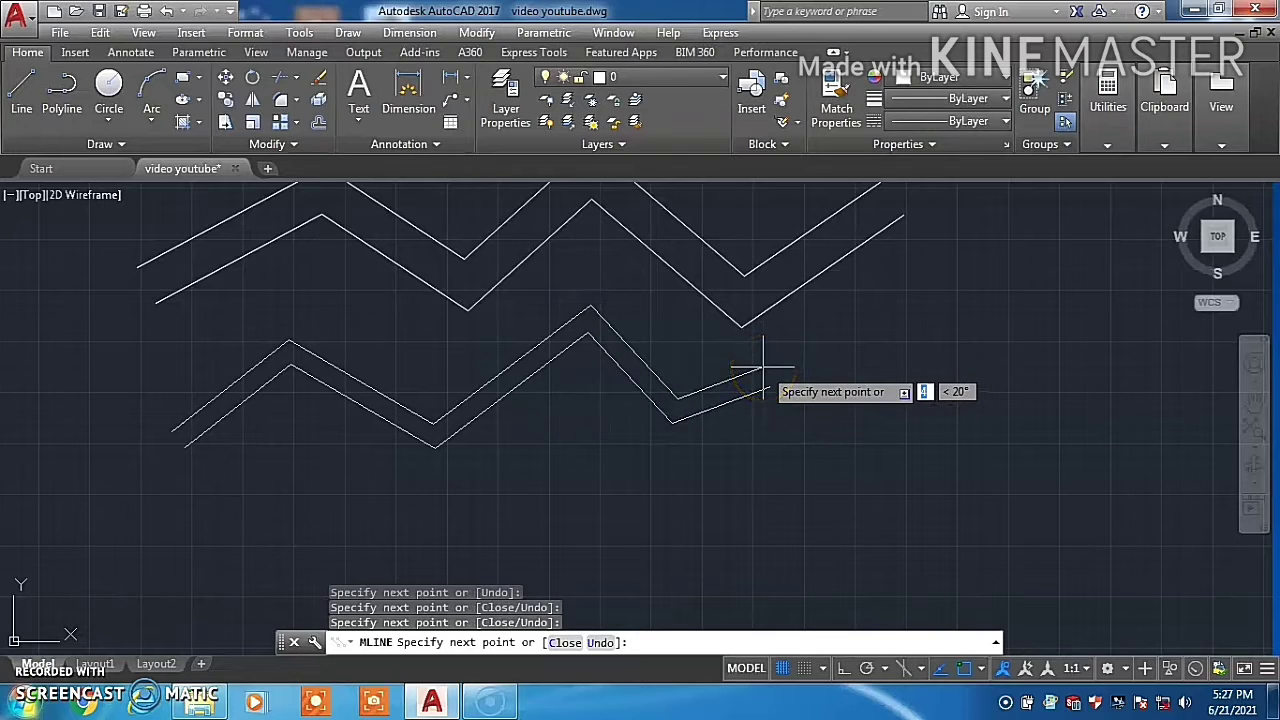
pyautogui.press('Escape')
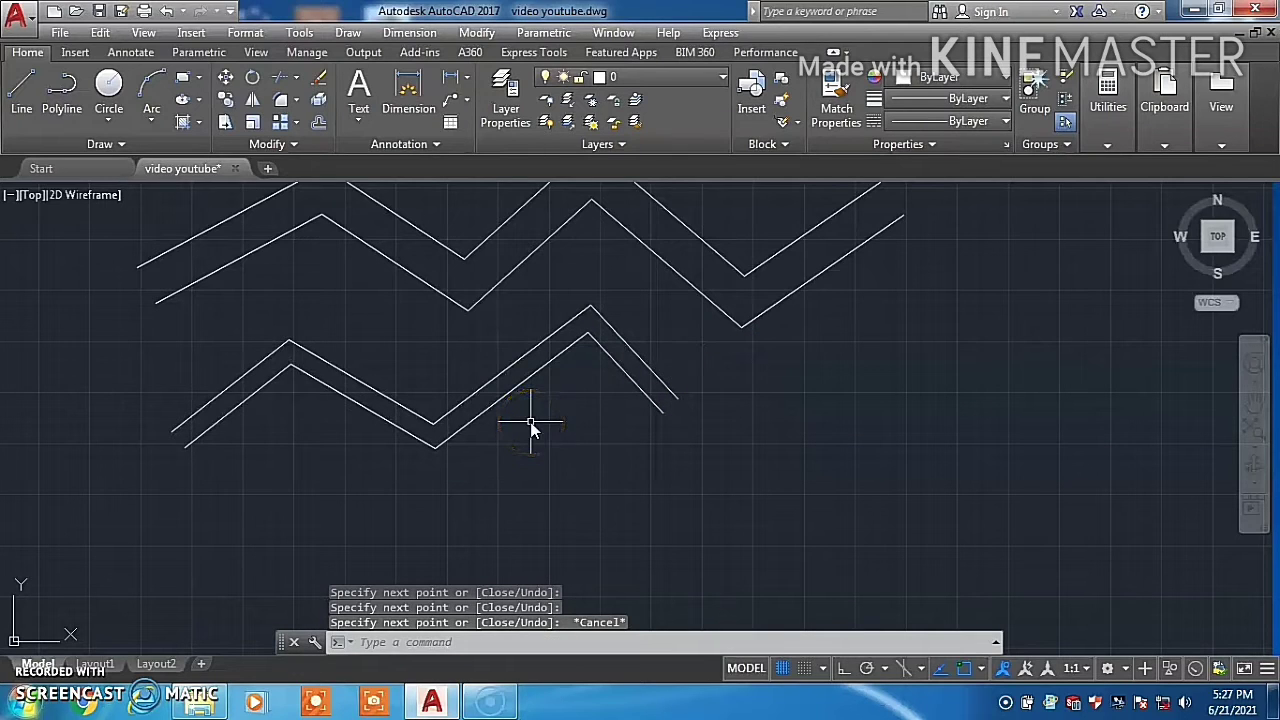
pyautogui.press('Return')
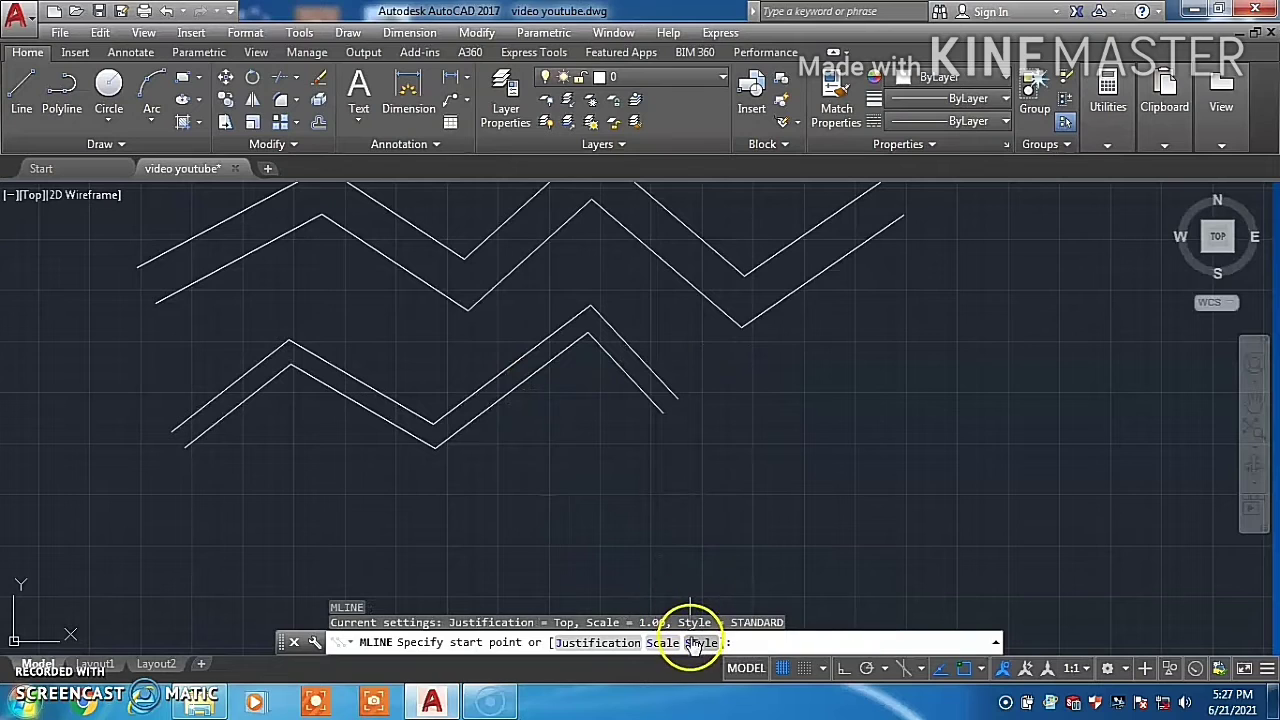
pyautogui.click(699, 643)
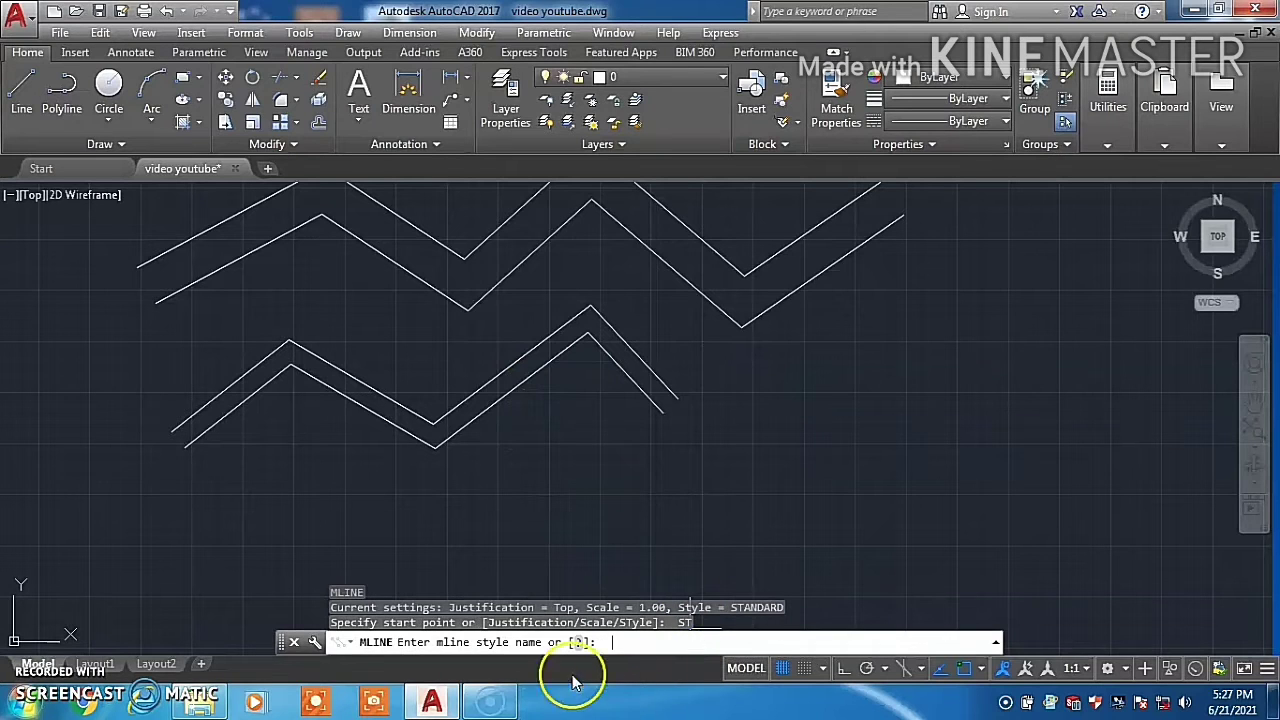
pyautogui.click(578, 644)
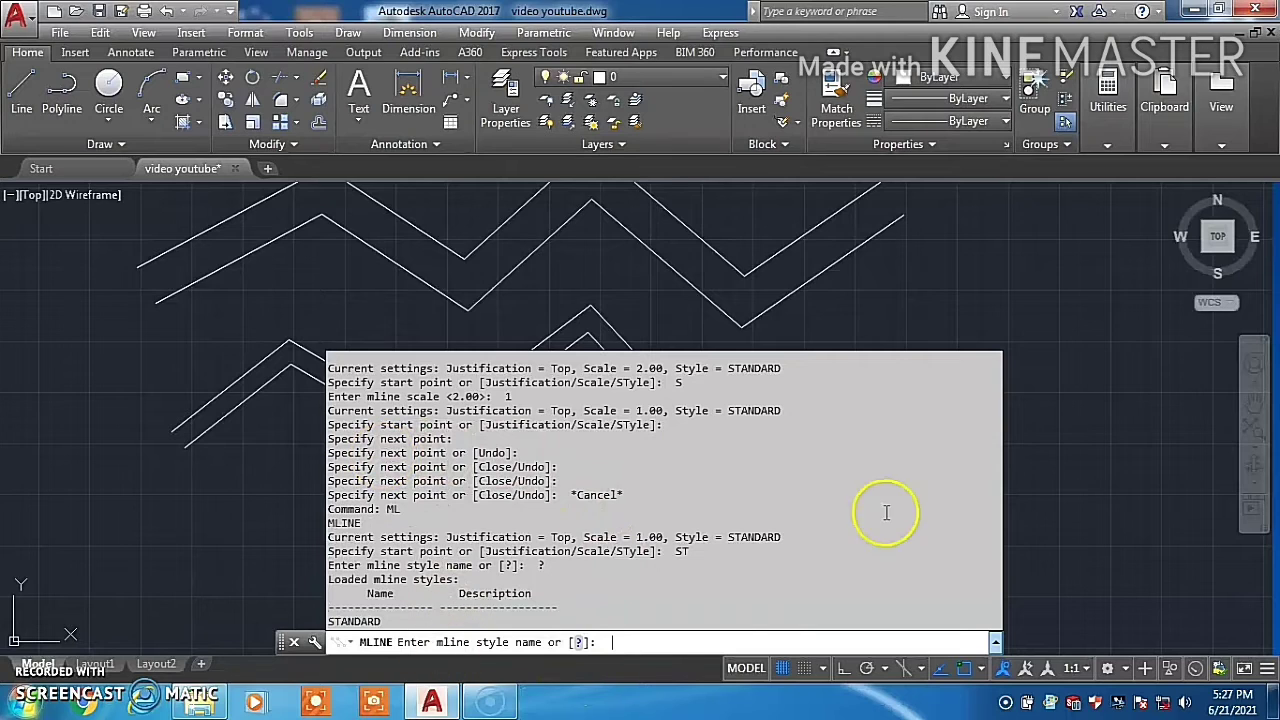
pyautogui.click(388, 622)
pyautogui.moveTo(298, 622); pyautogui.dragTo(543, 580)
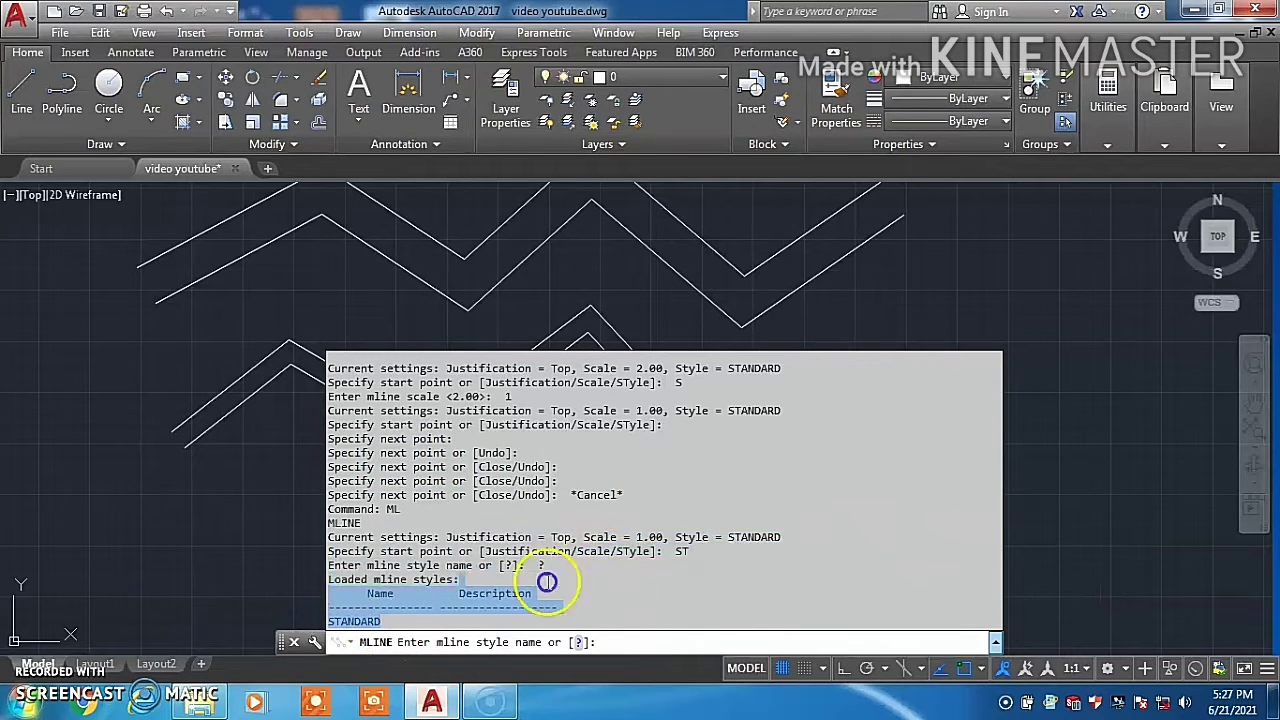
pyautogui.click(517, 614)
pyautogui.click(719, 572)
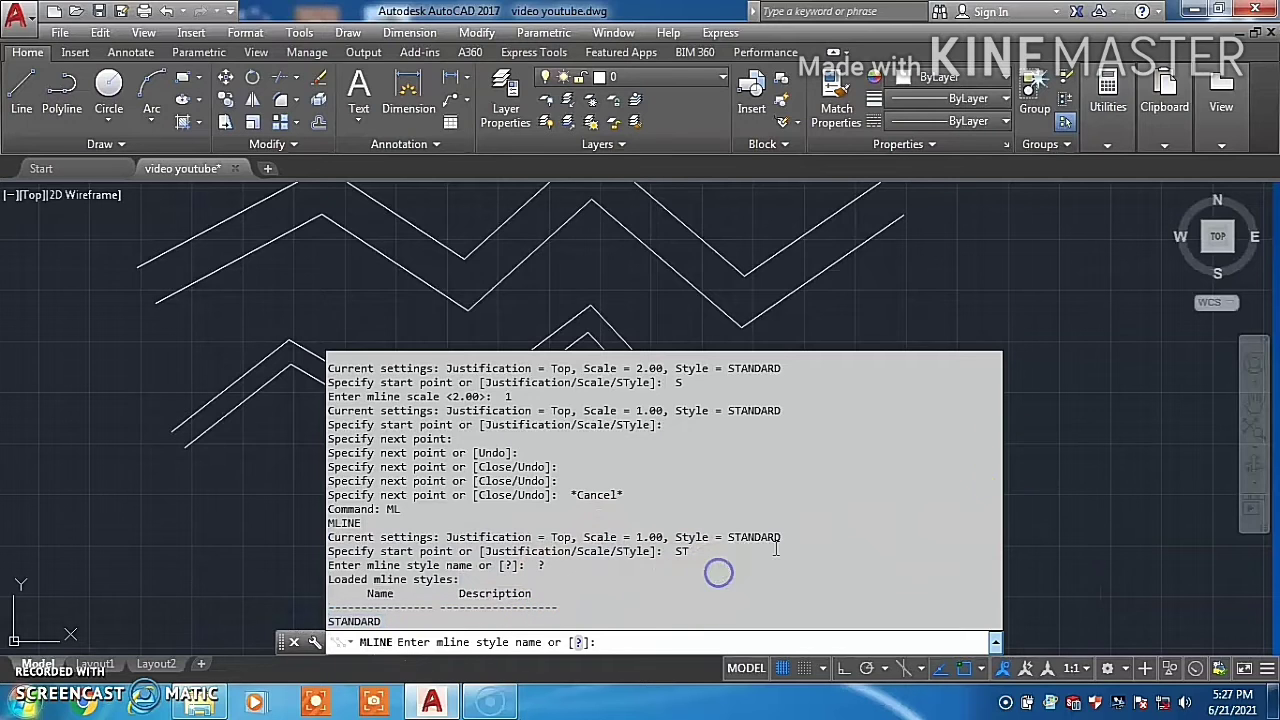
pyautogui.click(1075, 412)
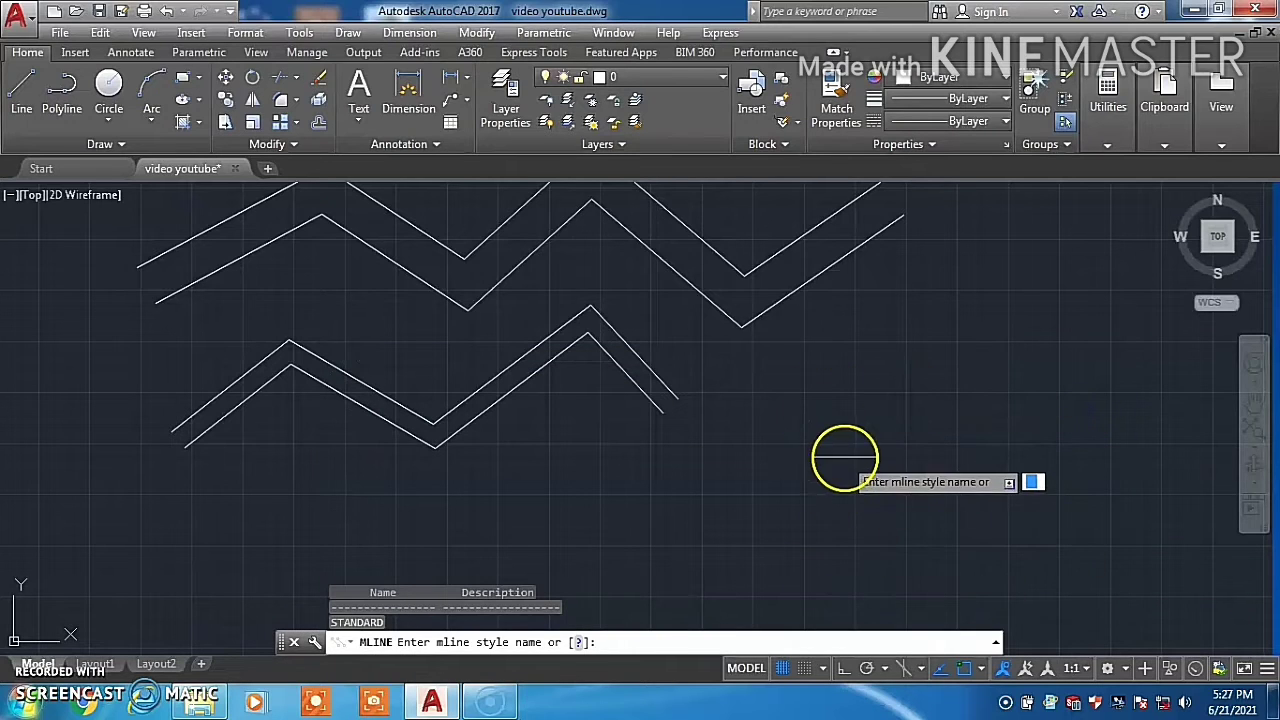
pyautogui.press('Escape')
pyautogui.press('Escape')
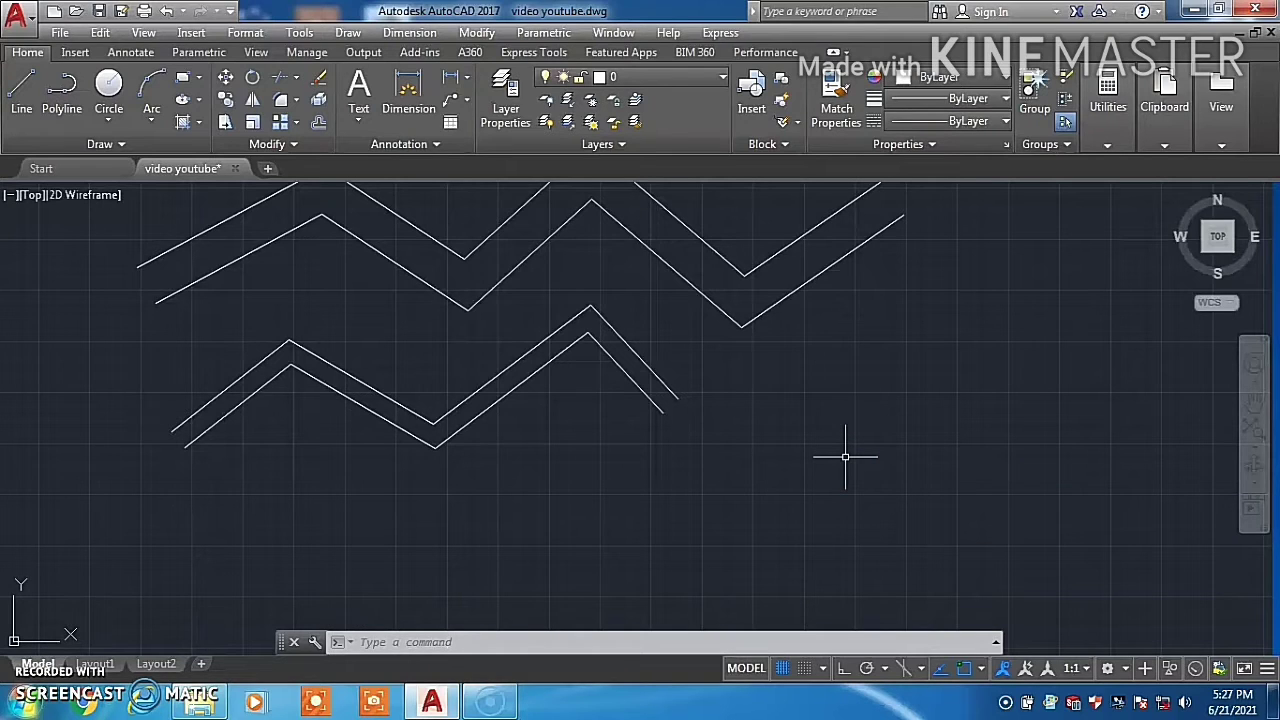
# Open MLSTYLE and create a new style named MAP from STANDARD
pyautogui.write('Ml')
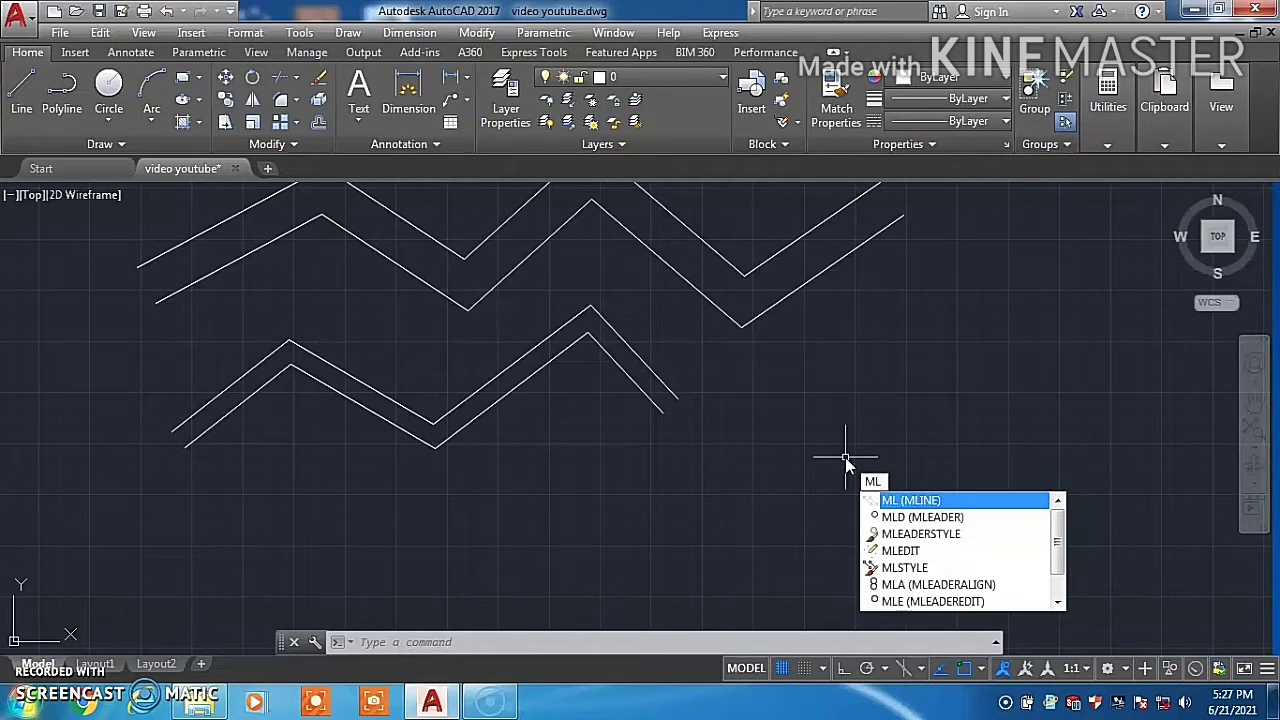
pyautogui.write('st')
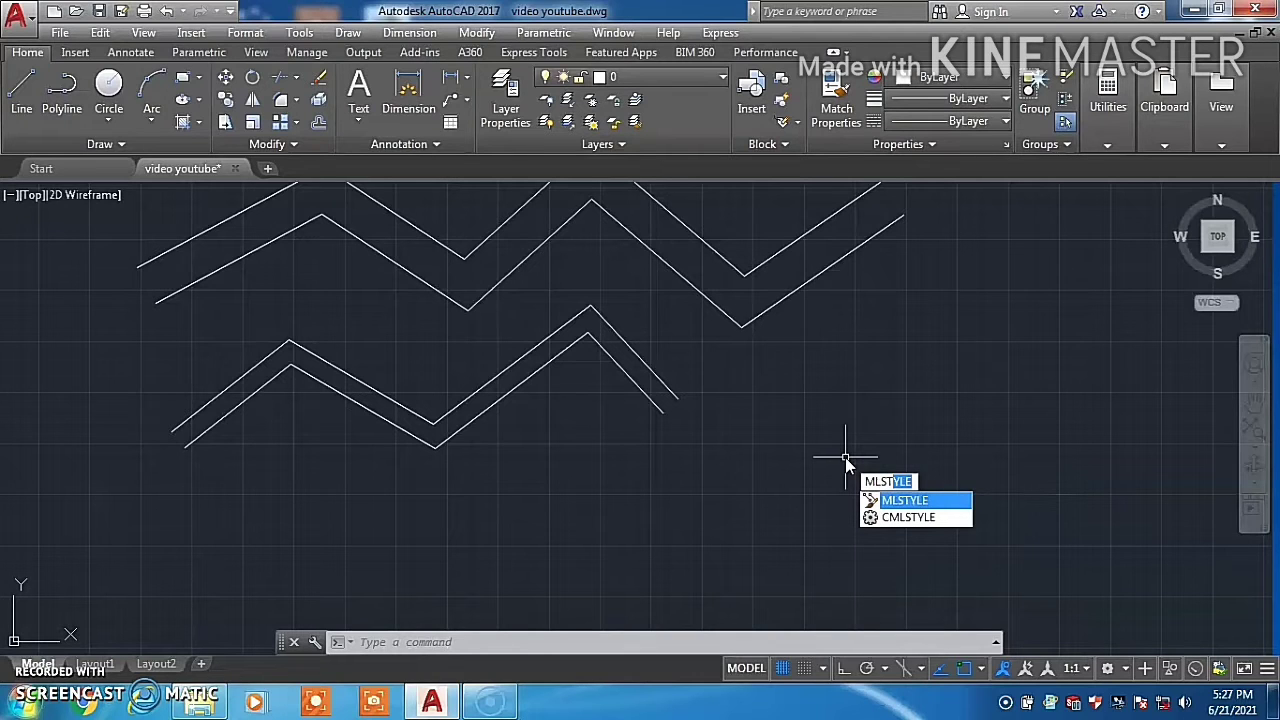
pyautogui.press('Return')
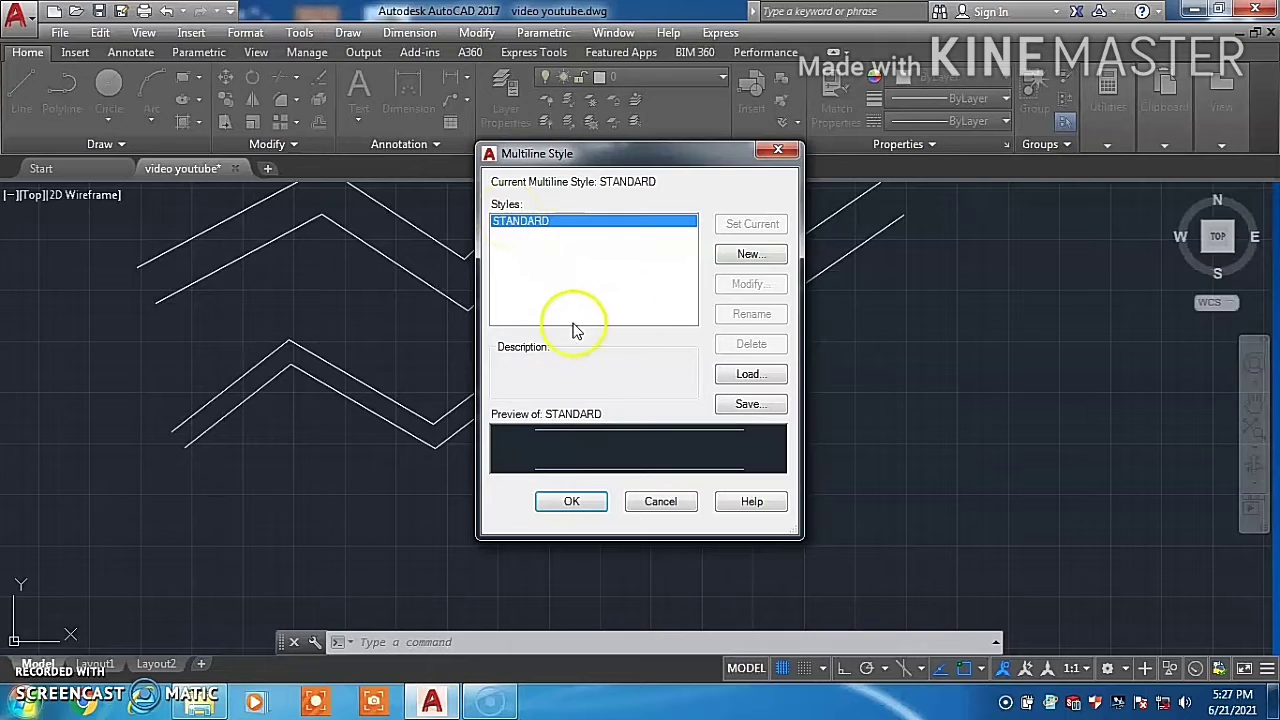
pyautogui.click(731, 255)
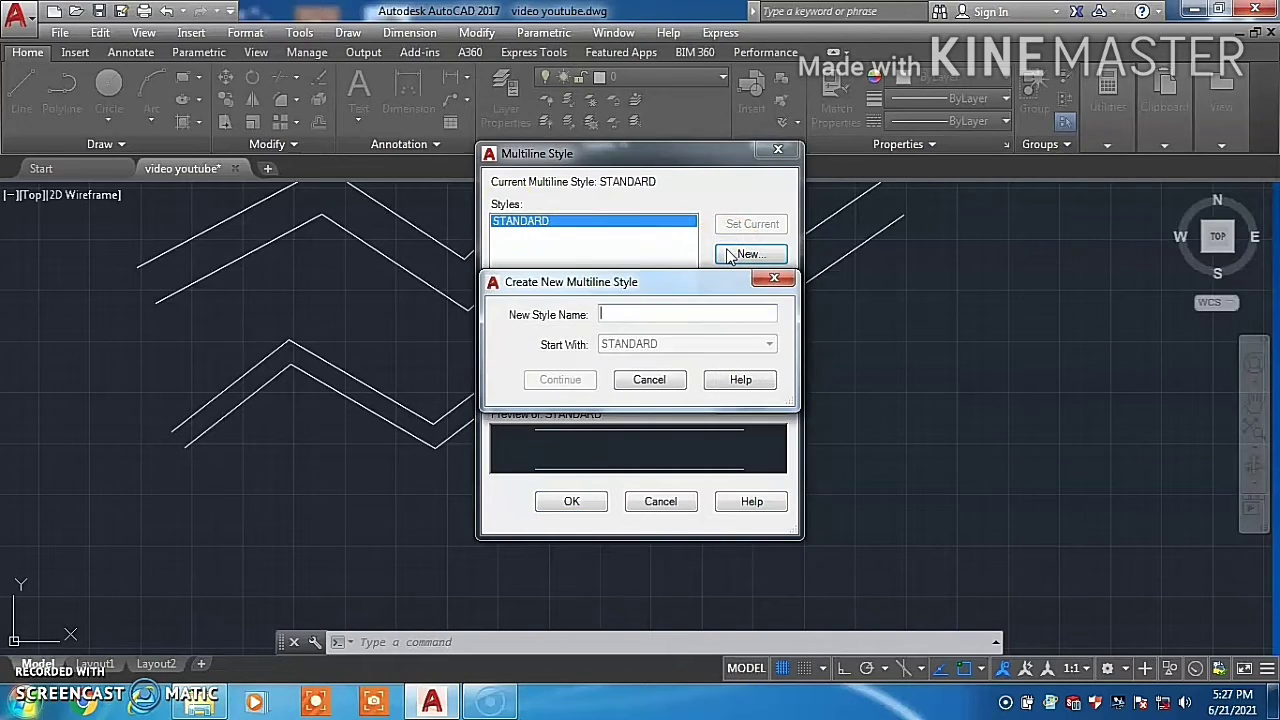
pyautogui.write('map')
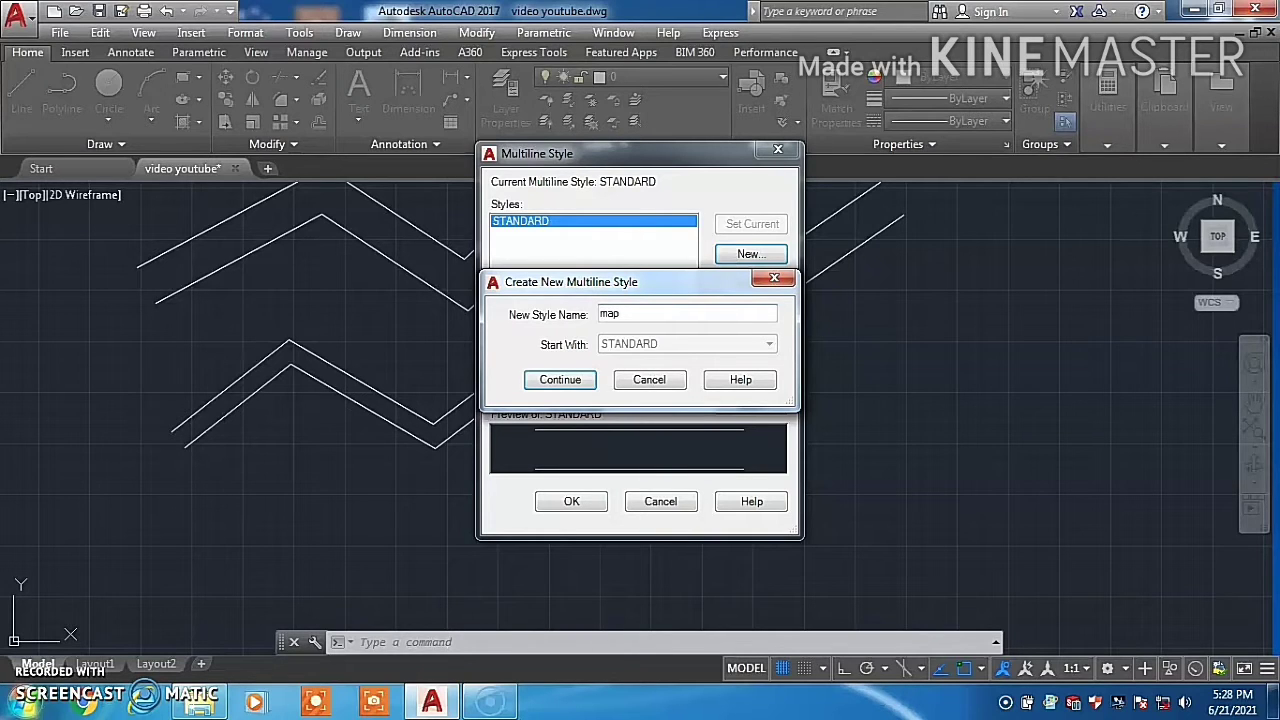
pyautogui.click(578, 378)
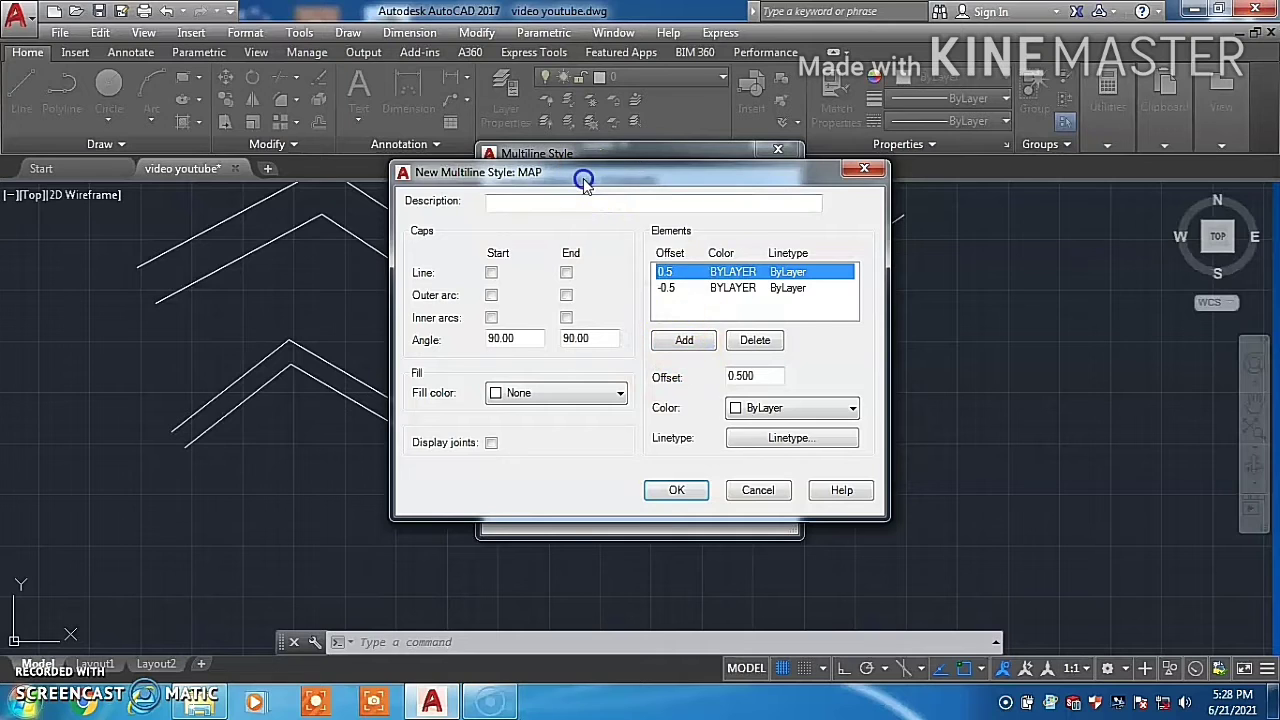
# Add a 0-offset element to MAP and select the 0.5 element's offset for editing
pyautogui.moveTo(583, 172)
pyautogui.mouseDown()
pyautogui.moveTo(337, 166)
pyautogui.moveTo(270, 147)
pyautogui.moveTo(203, 96)
pyautogui.mouseUp()
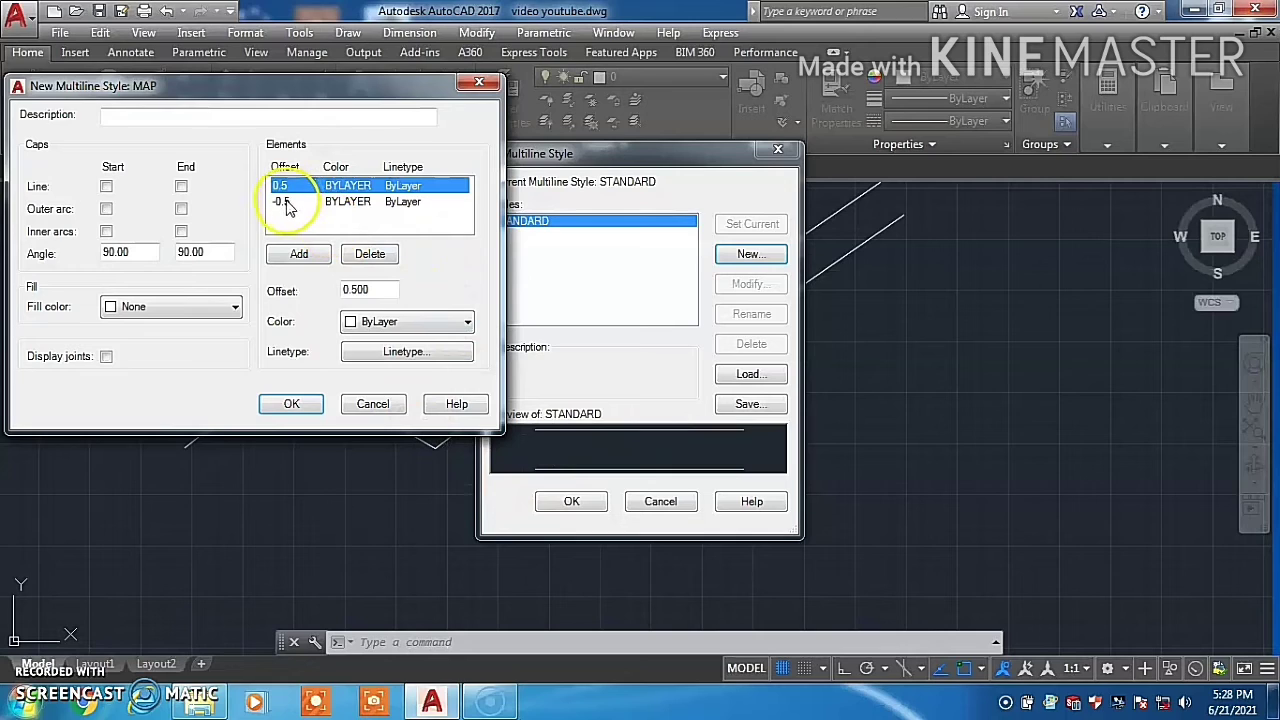
pyautogui.click(316, 262)
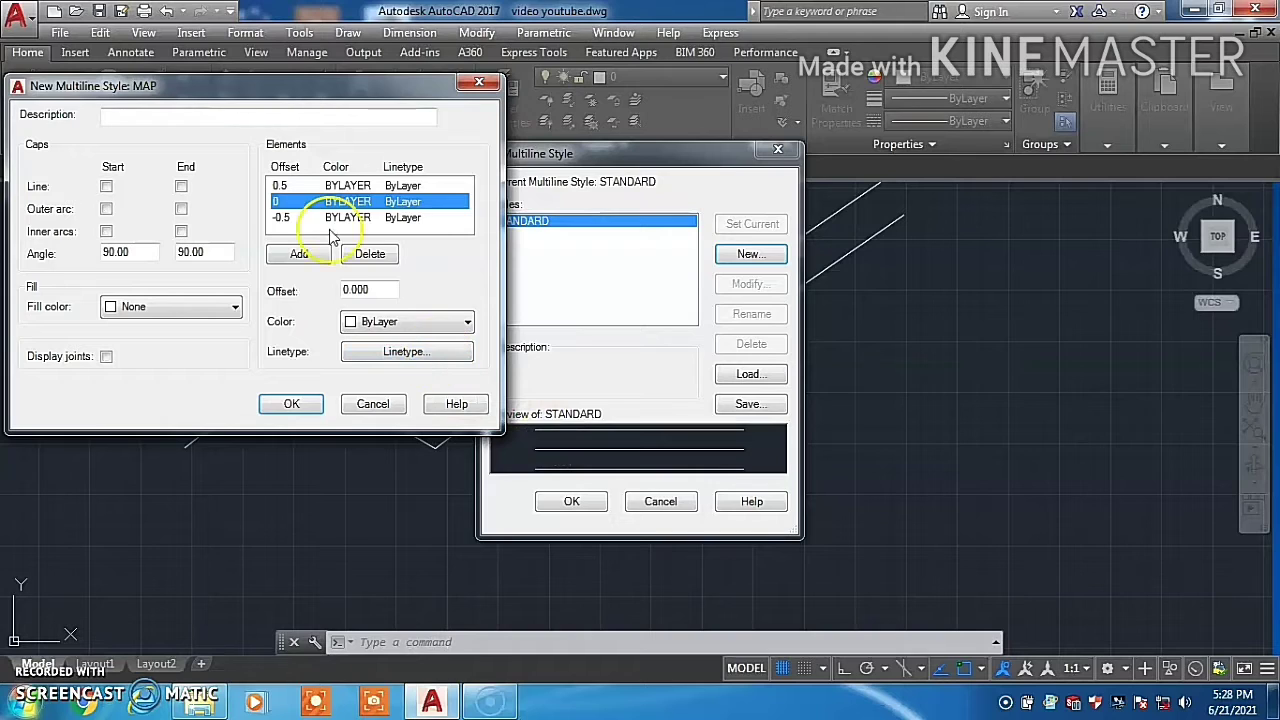
pyautogui.click(283, 186)
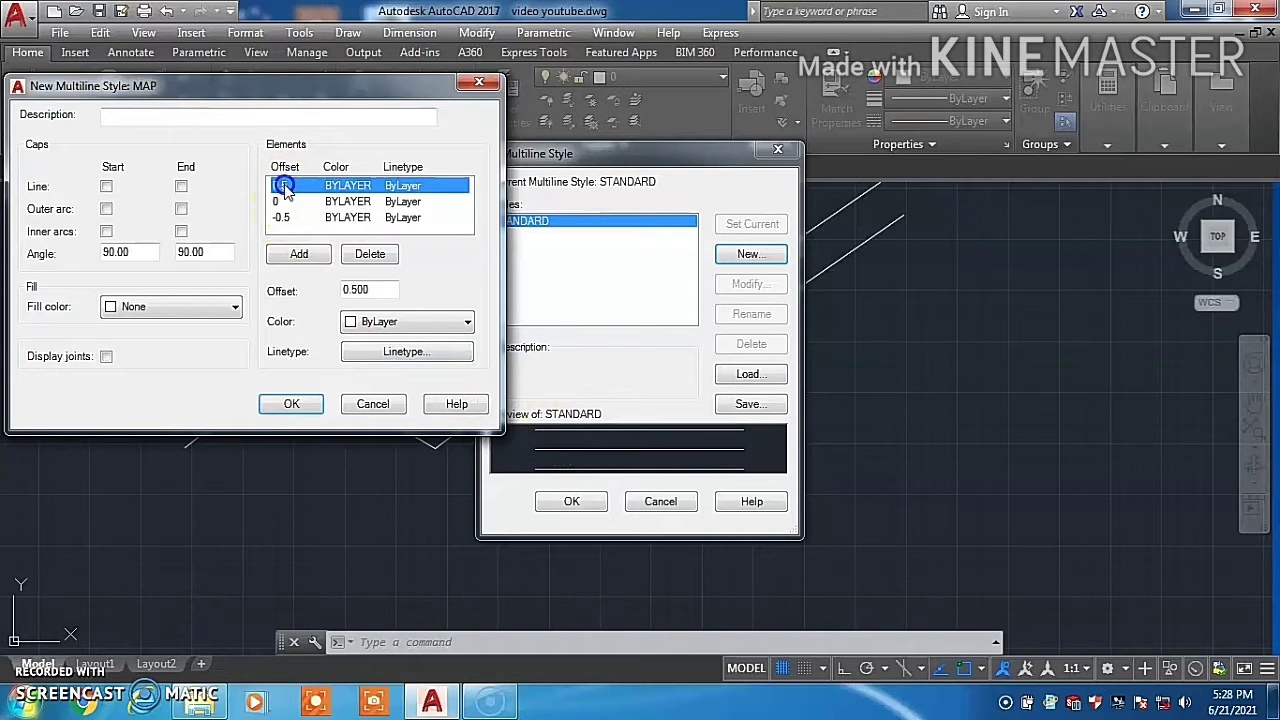
pyautogui.click(372, 289)
pyautogui.moveTo(372, 289); pyautogui.dragTo(326, 293)
pyautogui.write('1')
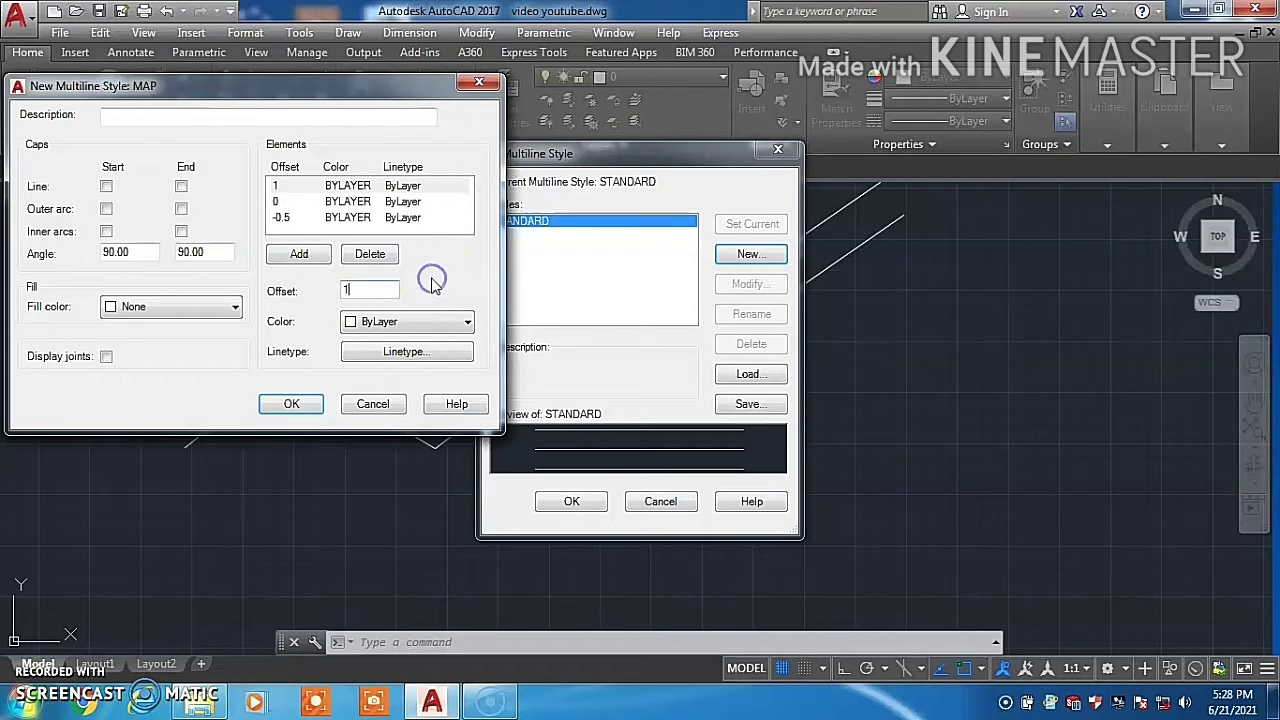
# Set the top element's offset to 1 and the bottom element's to -1
pyautogui.click(209, 116)
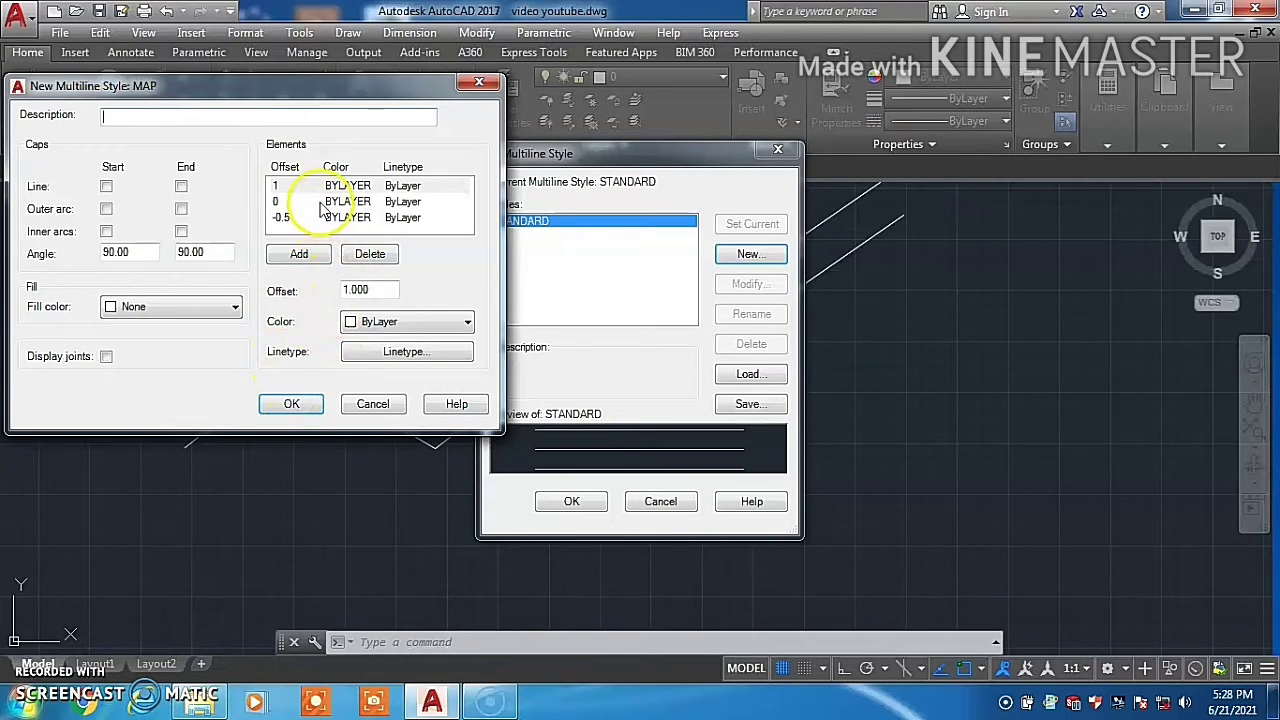
pyautogui.click(321, 204)
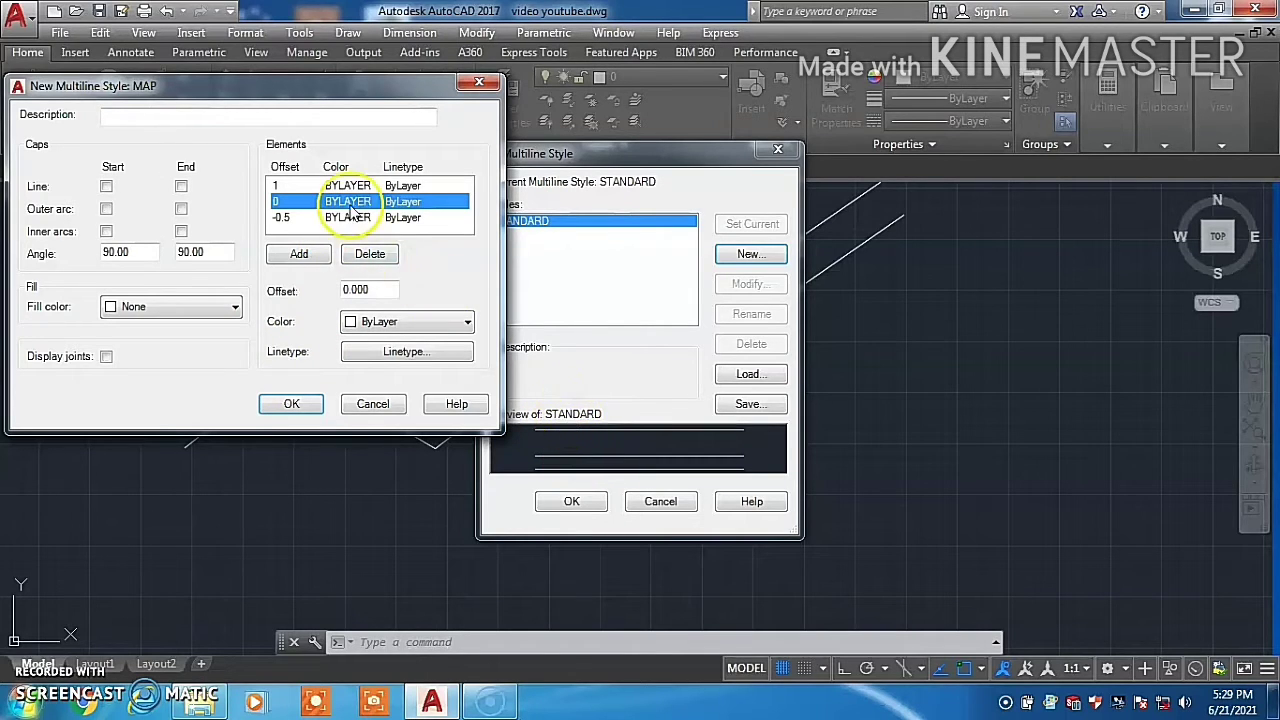
pyautogui.click(285, 218)
pyautogui.click(372, 289)
pyautogui.write('-1')
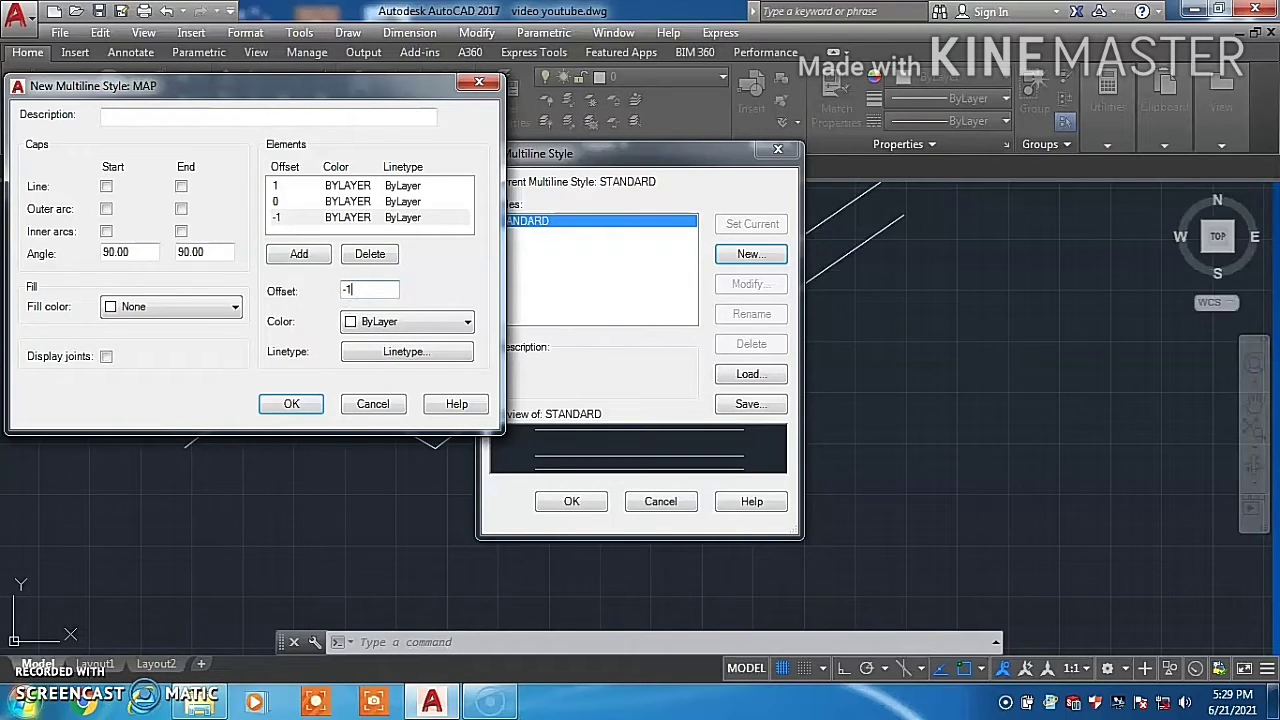
pyautogui.click(300, 114)
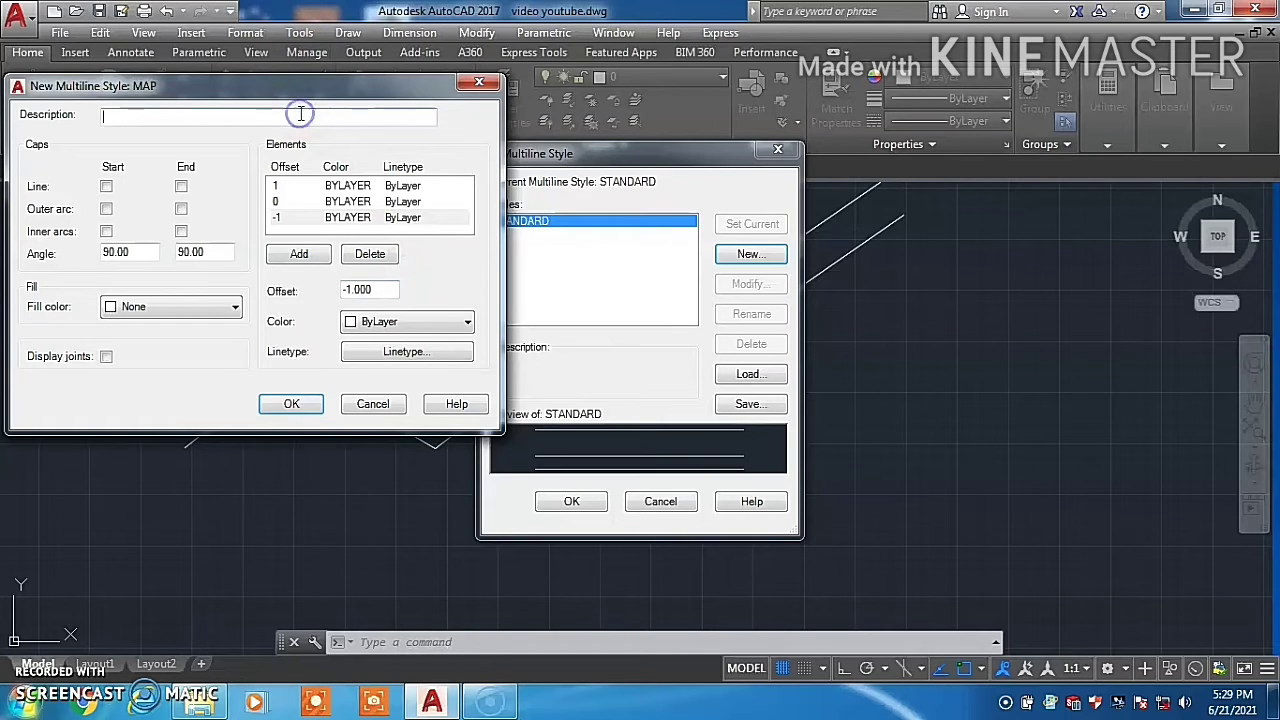
# Check the three element offsets and save the MAP style
pyautogui.click(437, 262)
pyautogui.click(405, 202)
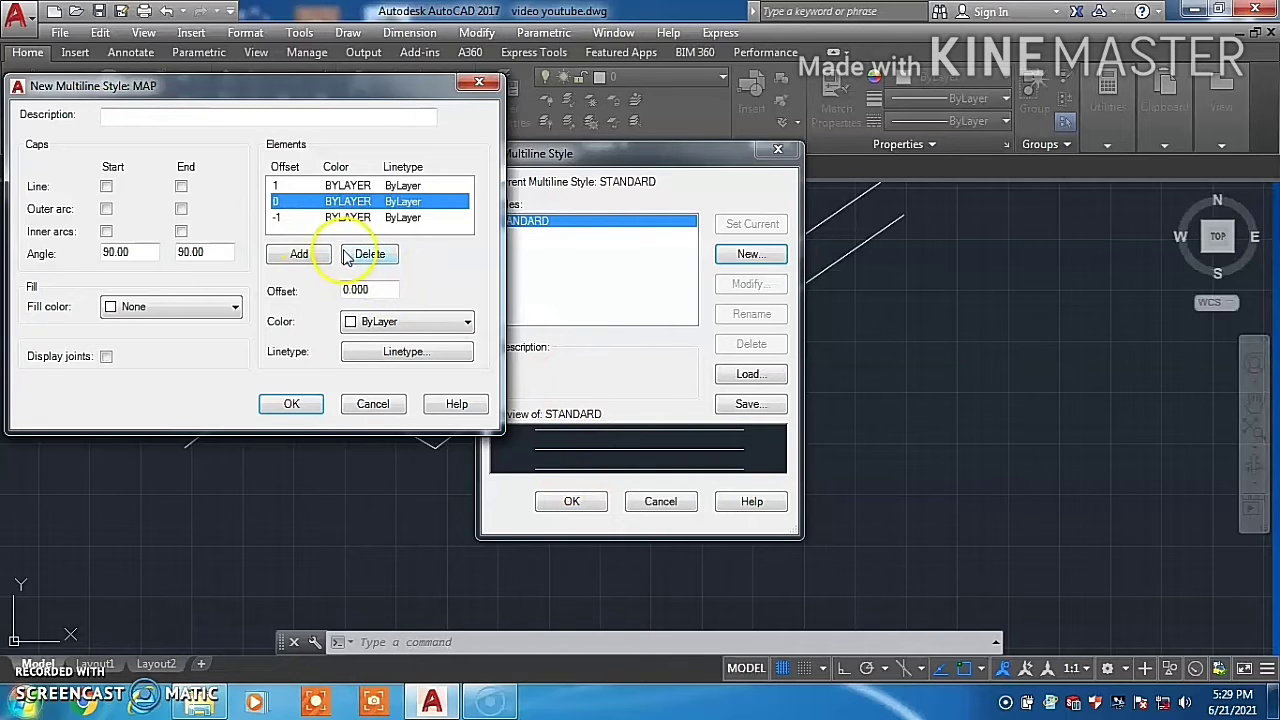
pyautogui.click(295, 184)
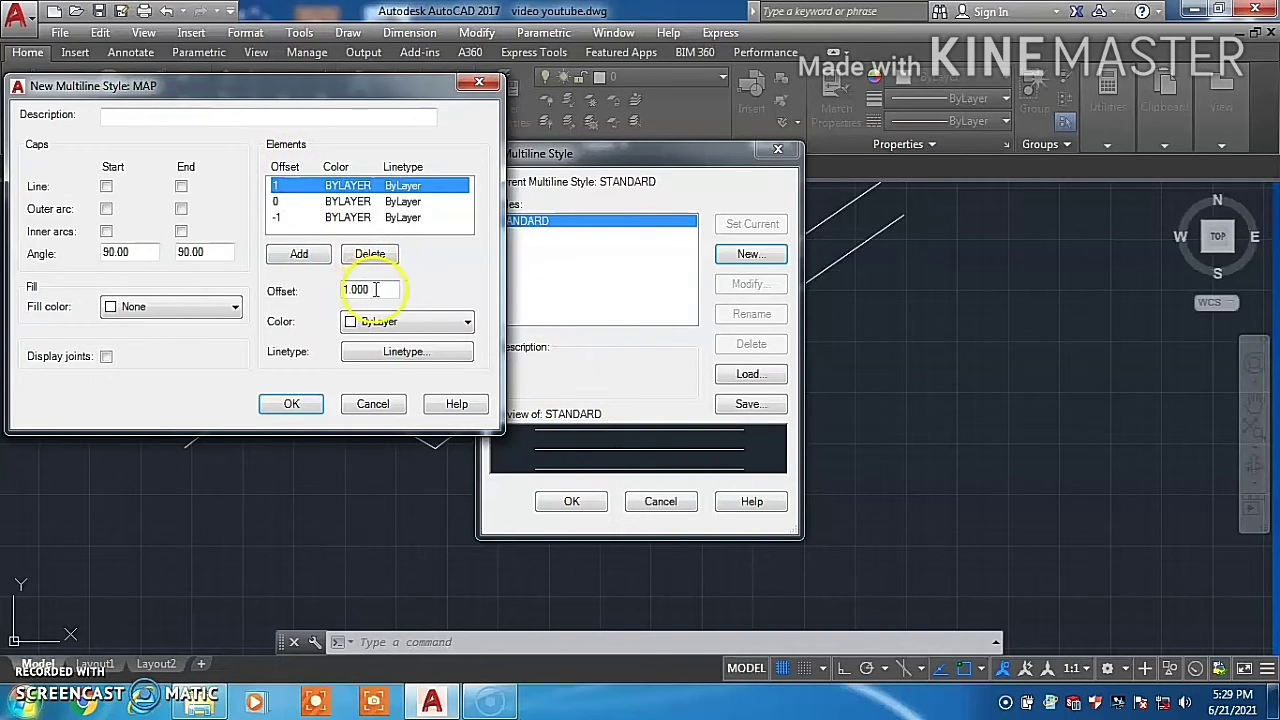
pyautogui.doubleClick(358, 290)
pyautogui.click(421, 285)
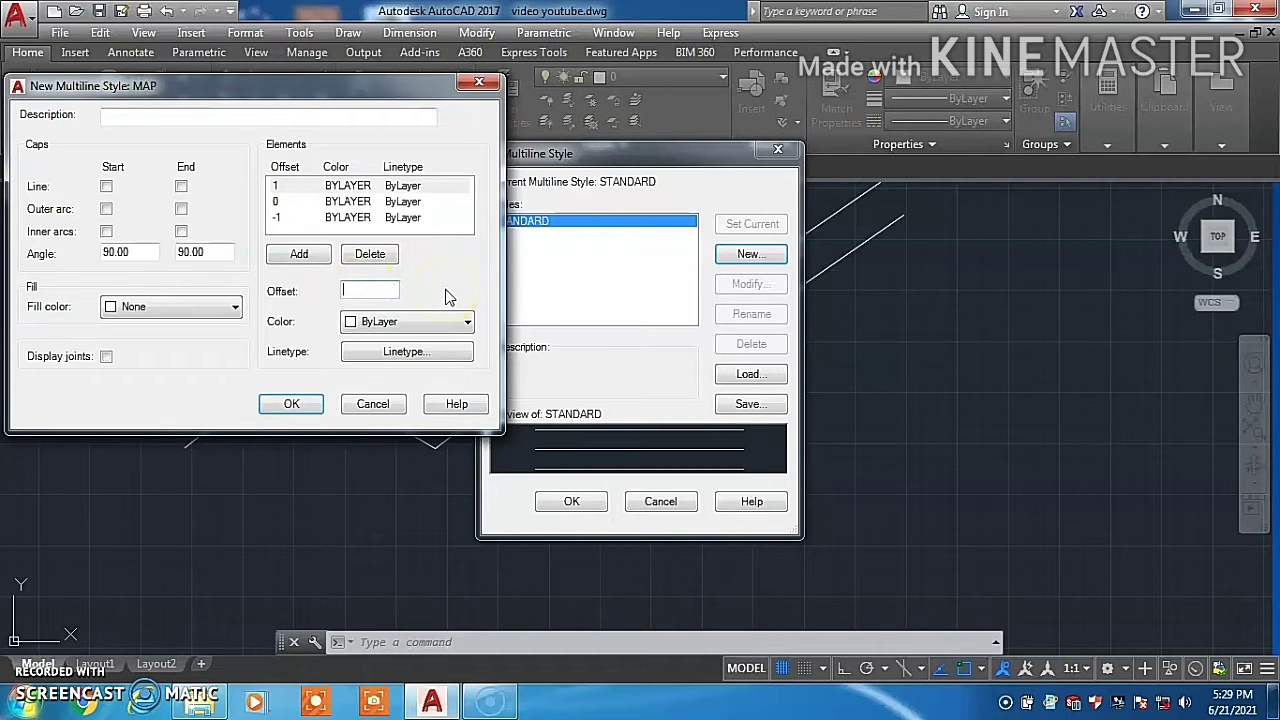
pyautogui.write('.5')
pyautogui.press('Return')
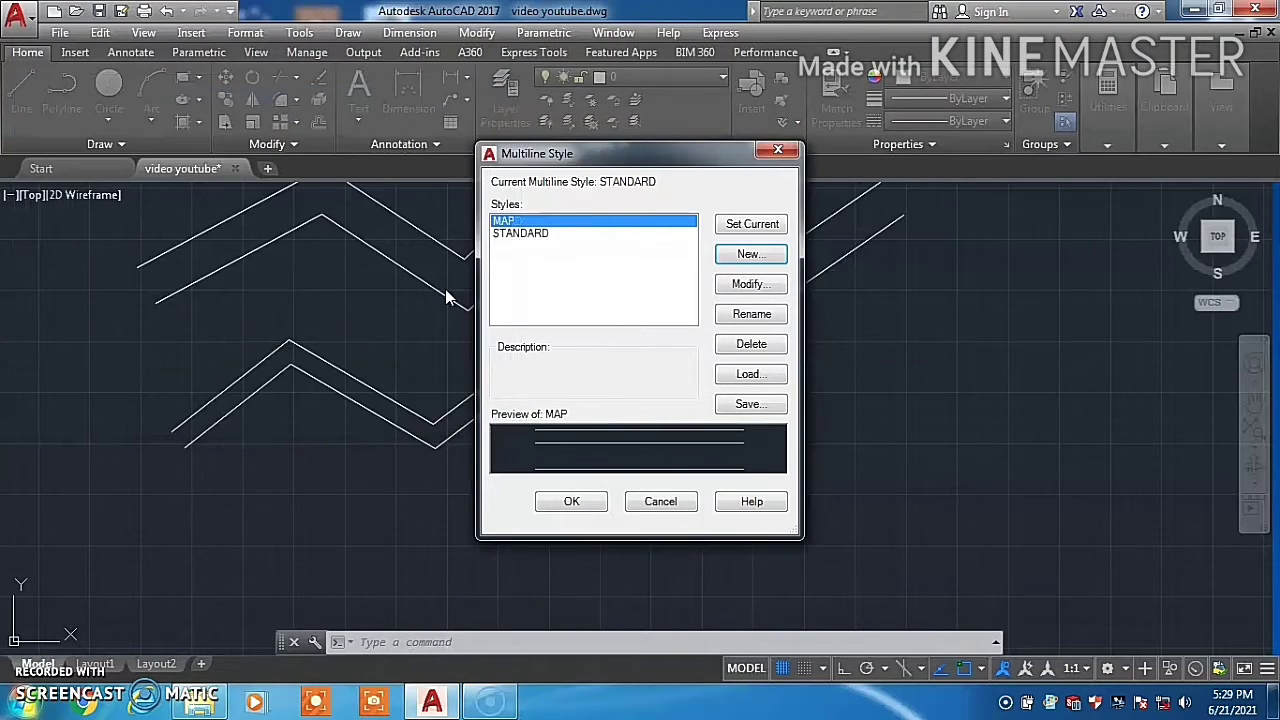
# Modify MAP, changing the -1 element's offset to -0.5, then check the 0 and 0.5 lines
pyautogui.click(584, 222)
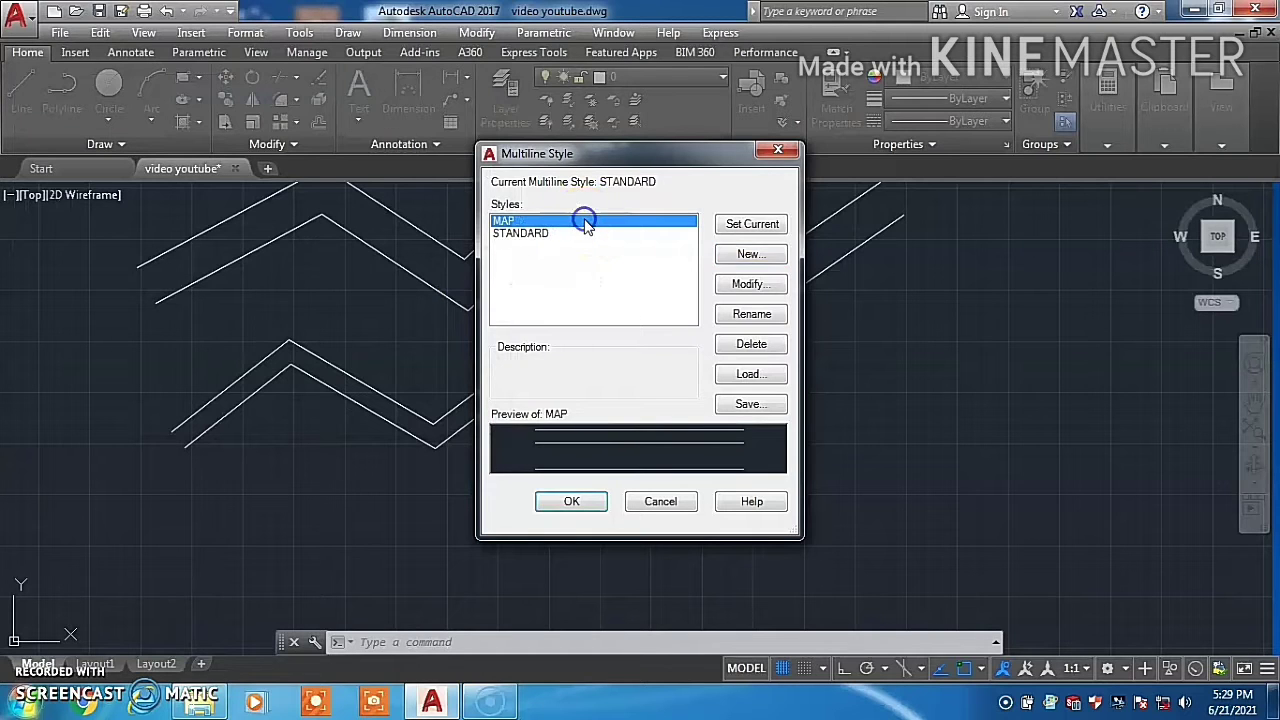
pyautogui.click(740, 290)
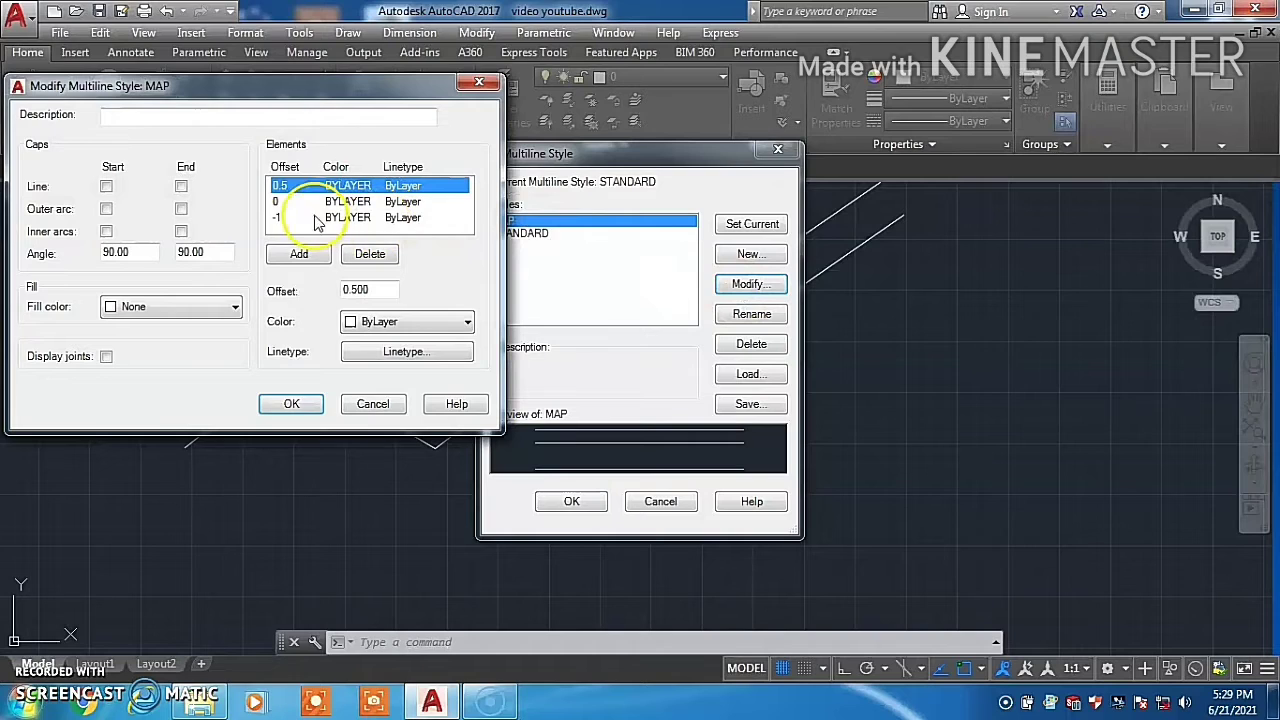
pyautogui.click(287, 218)
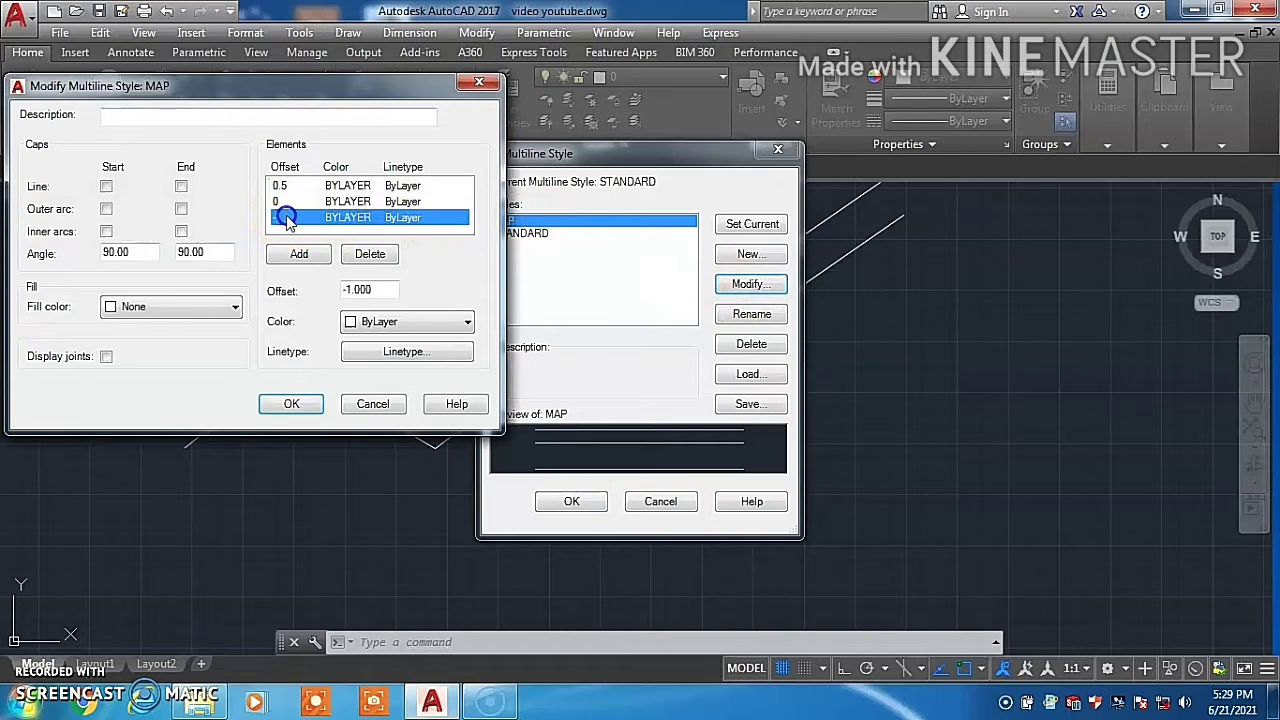
pyautogui.click(380, 289)
pyautogui.write('-.5')
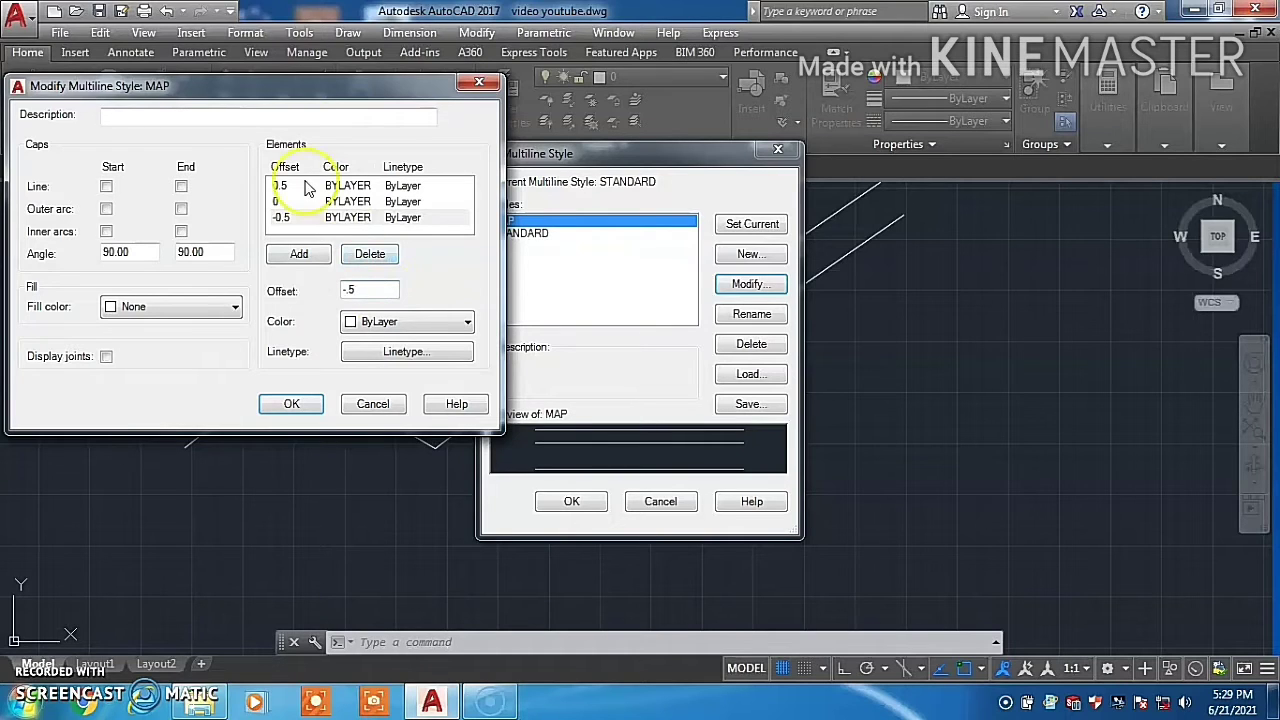
pyautogui.click(215, 117)
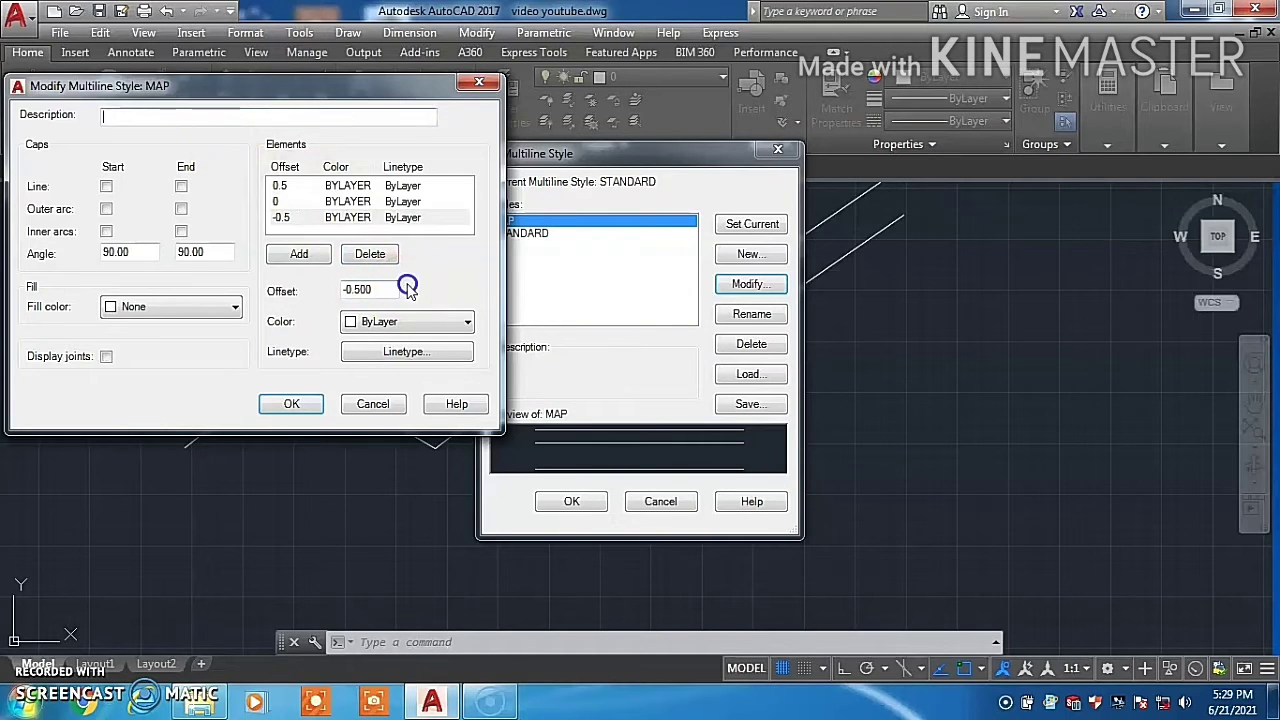
pyautogui.click(358, 202)
pyautogui.click(355, 186)
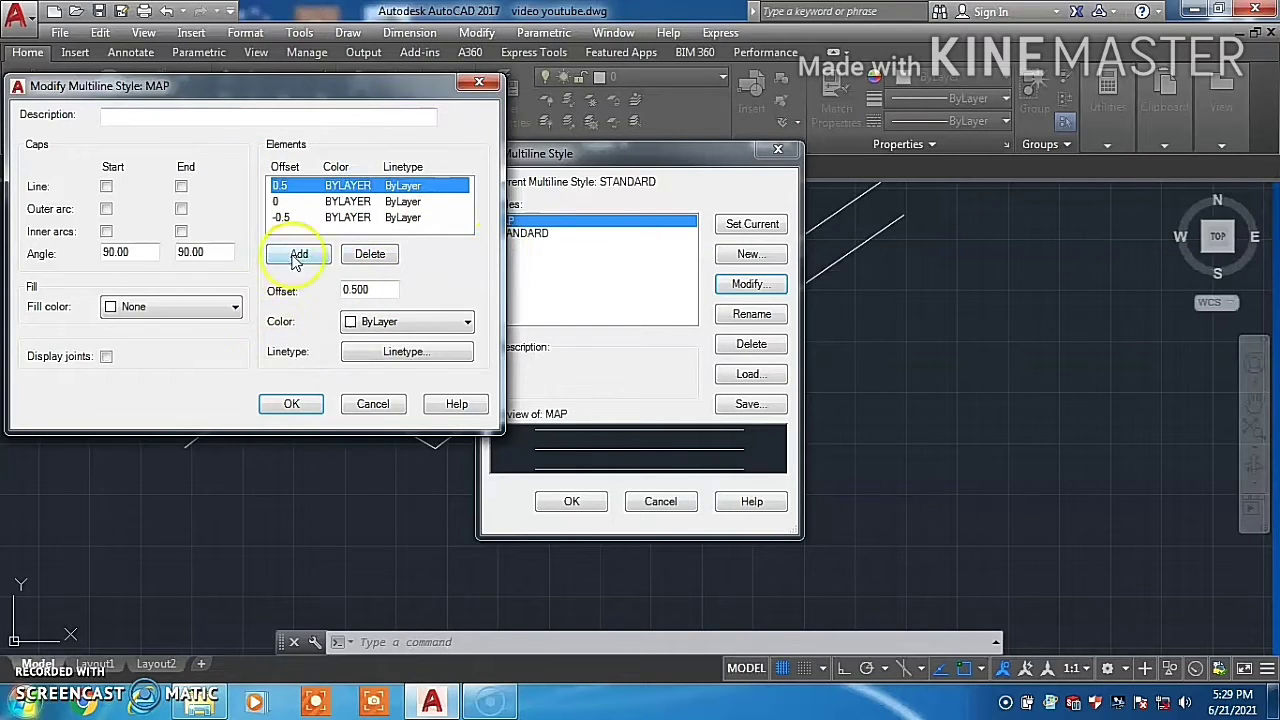
# Colour the MAP elements red at 0.5, yellow at 0, and cyan at -0.5 (replacing an initial blue)
pyautogui.click(440, 325)
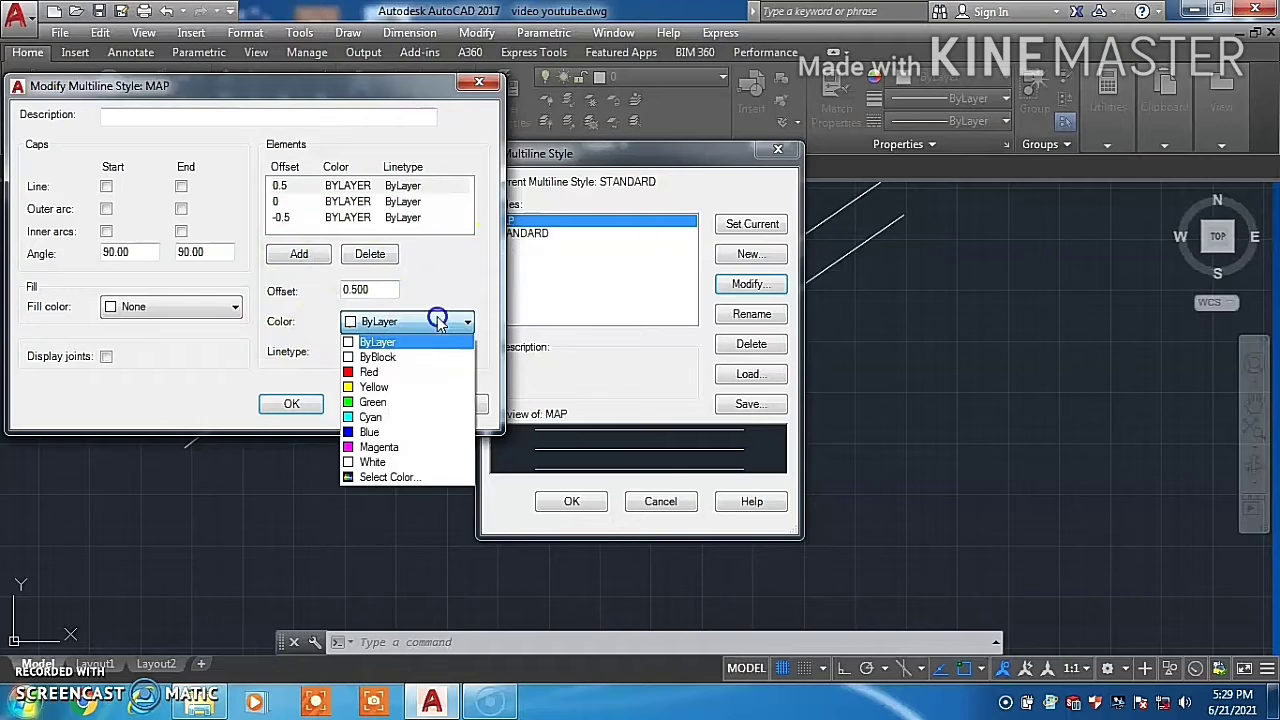
pyautogui.click(385, 372)
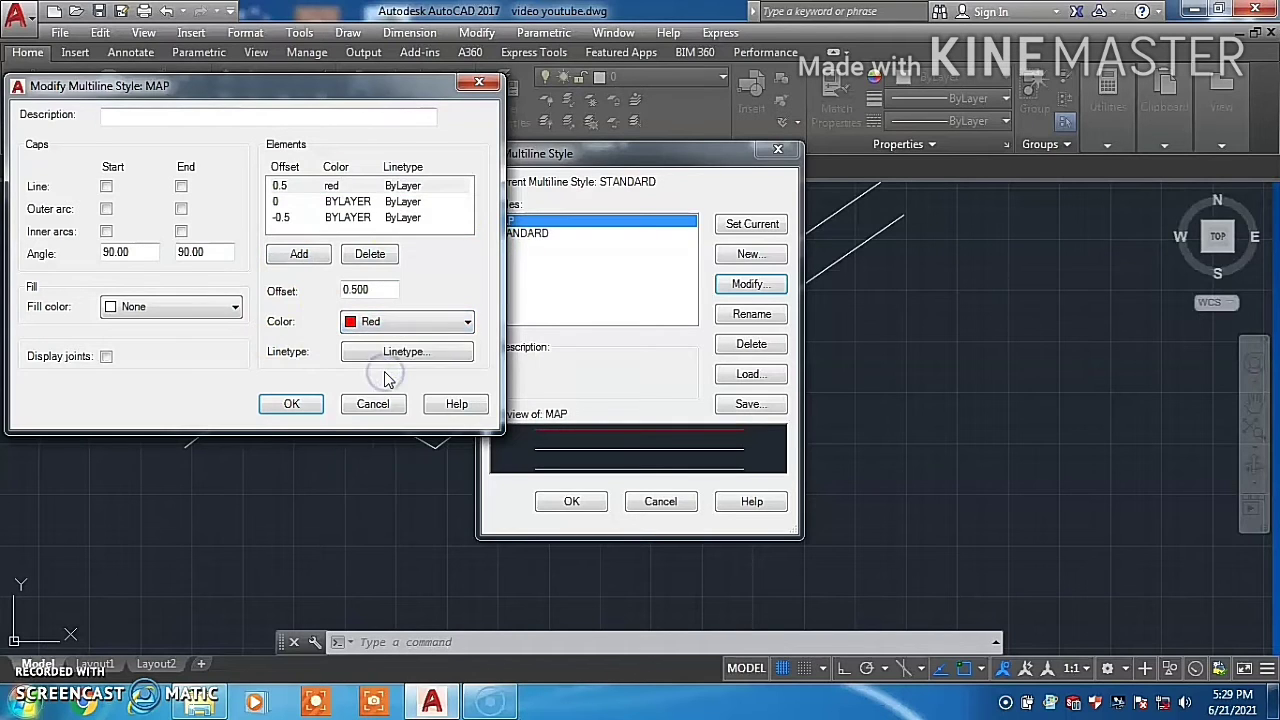
pyautogui.click(348, 203)
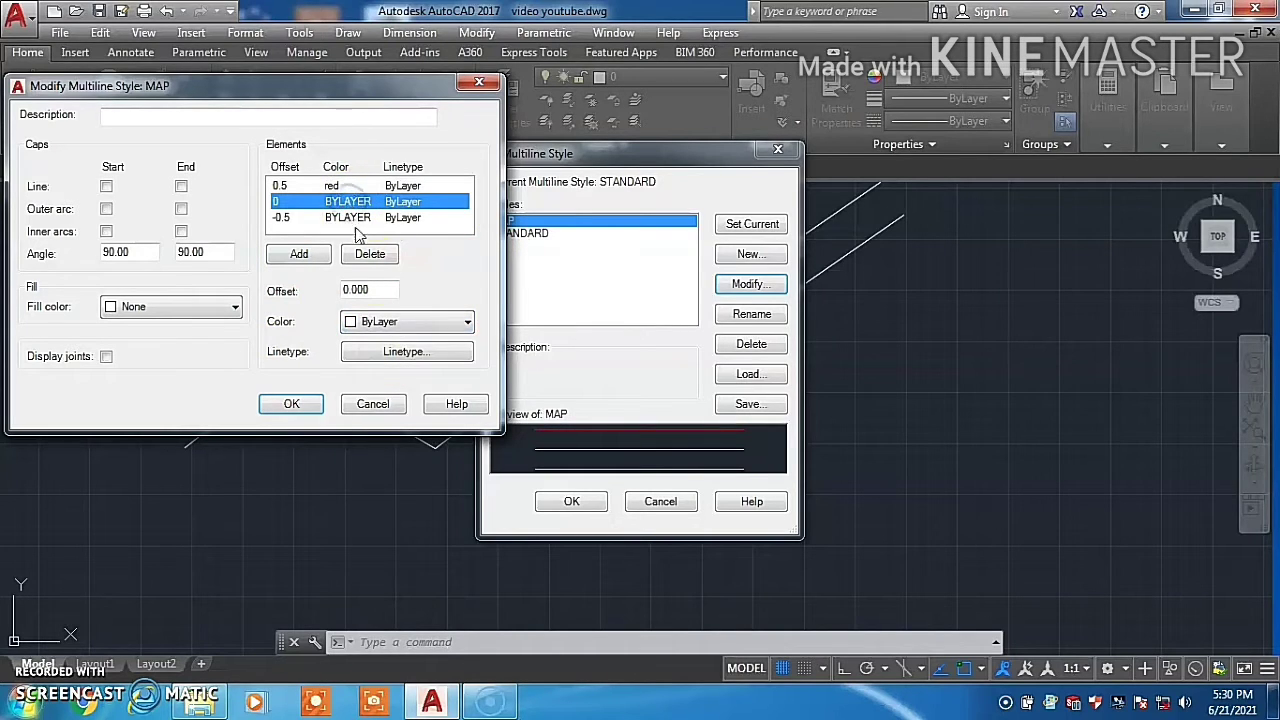
pyautogui.click(389, 325)
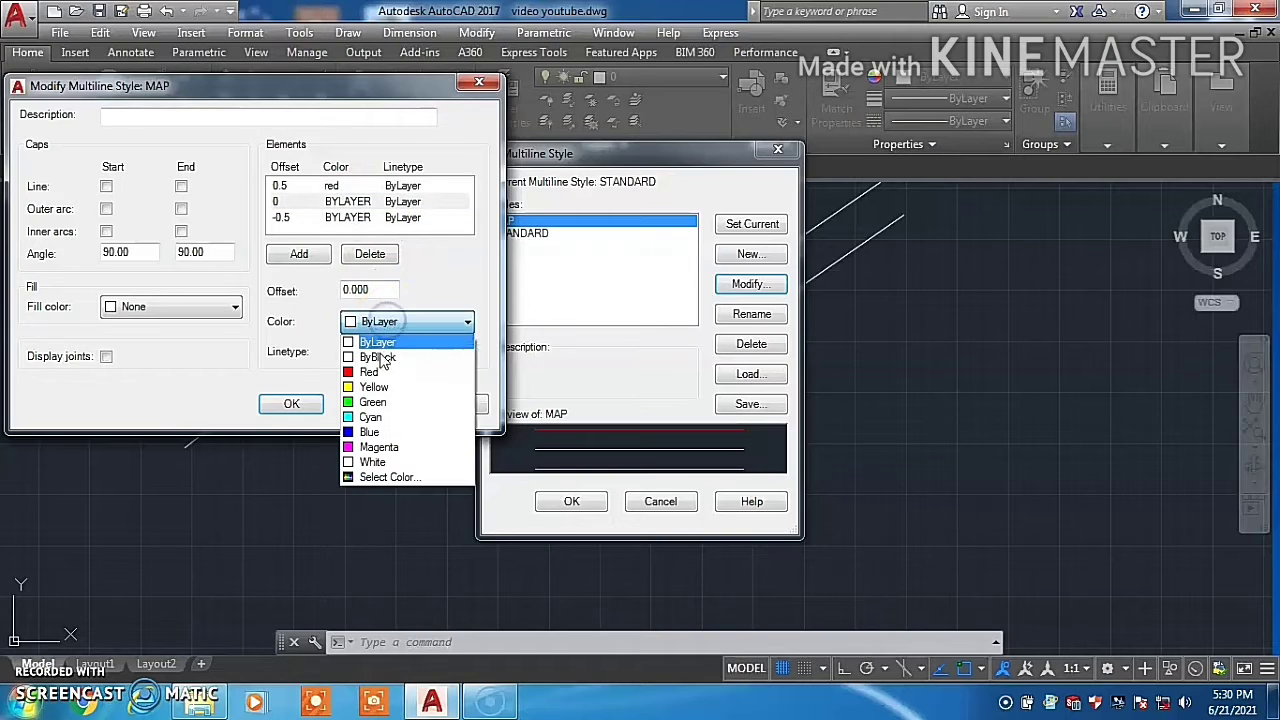
pyautogui.click(374, 387)
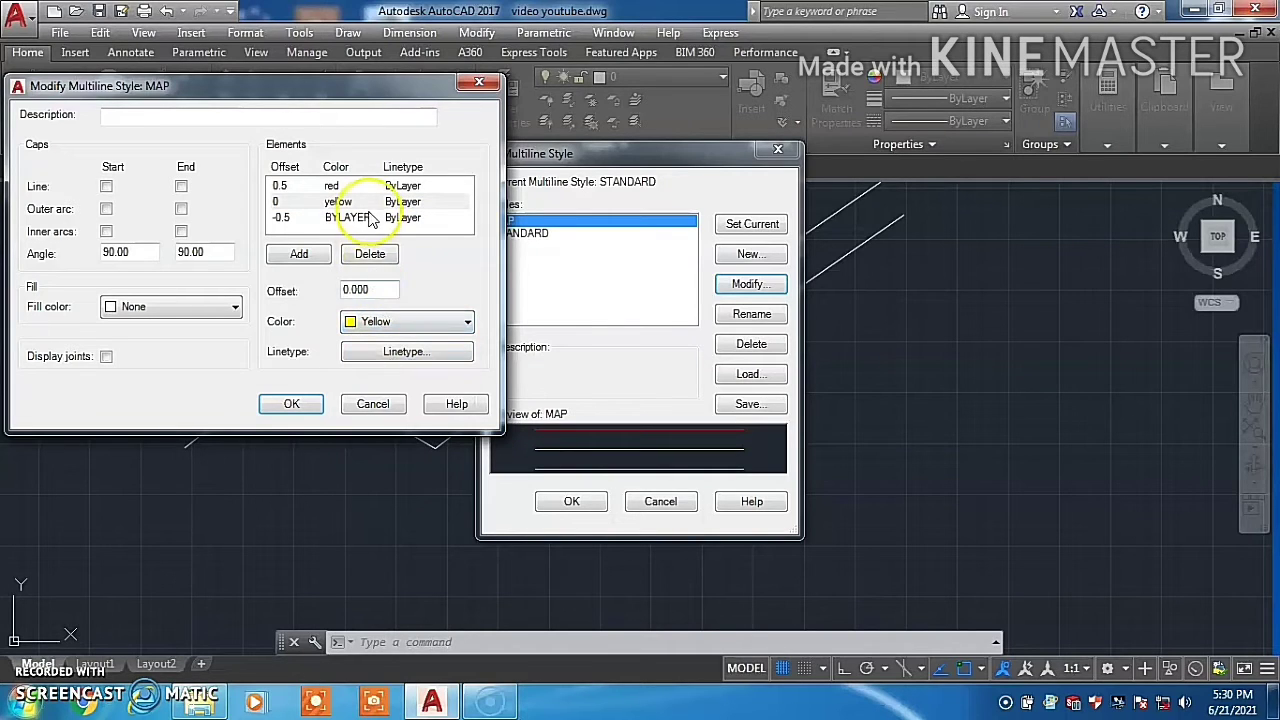
pyautogui.click(366, 220)
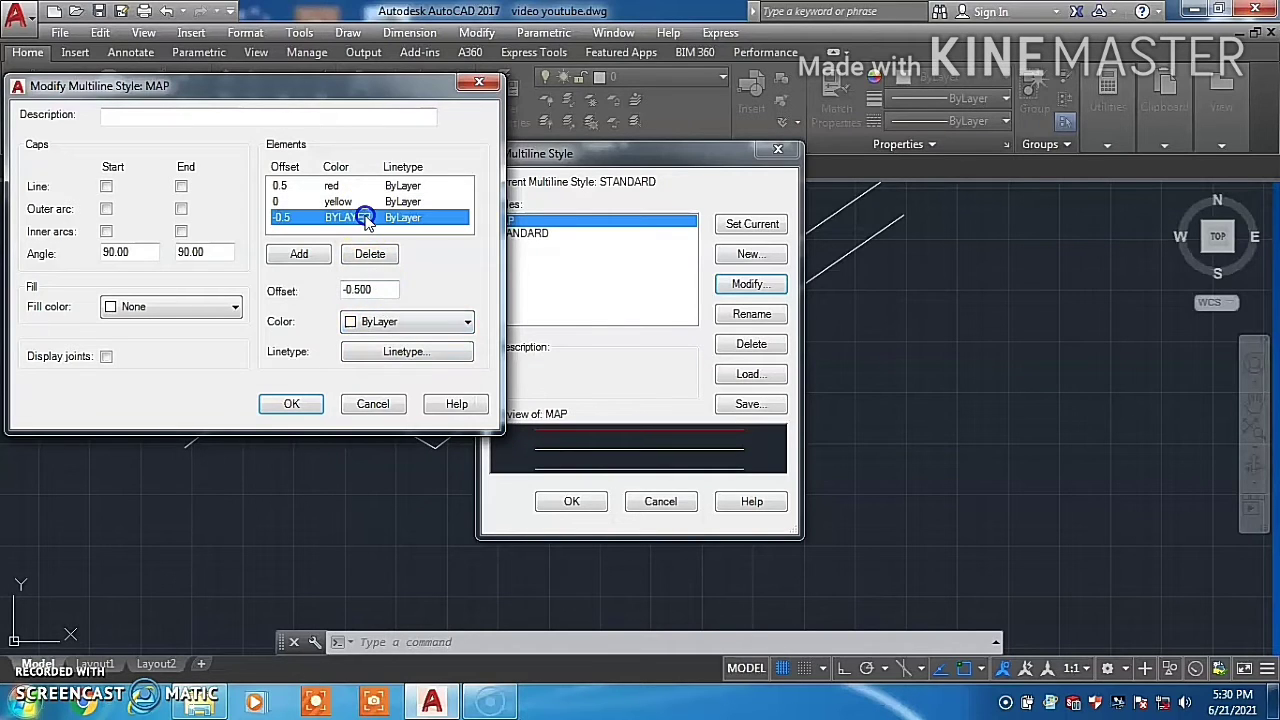
pyautogui.click(428, 321)
pyautogui.click(375, 431)
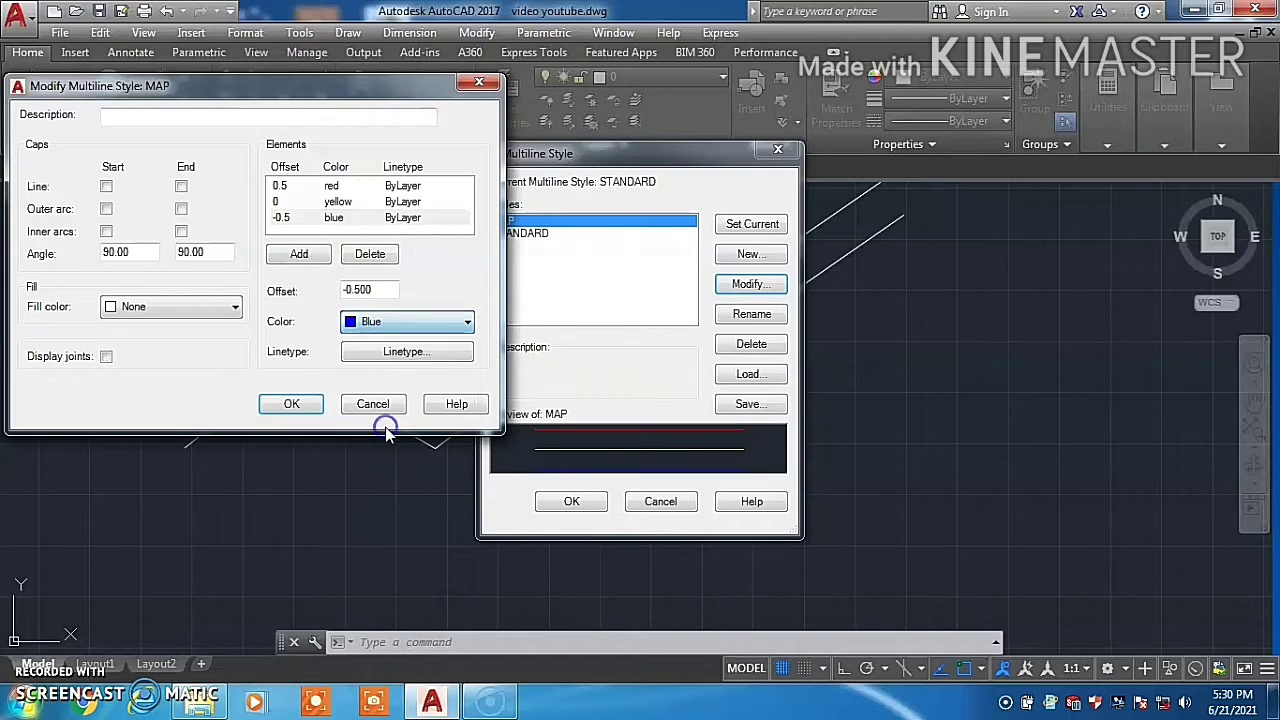
pyautogui.click(394, 322)
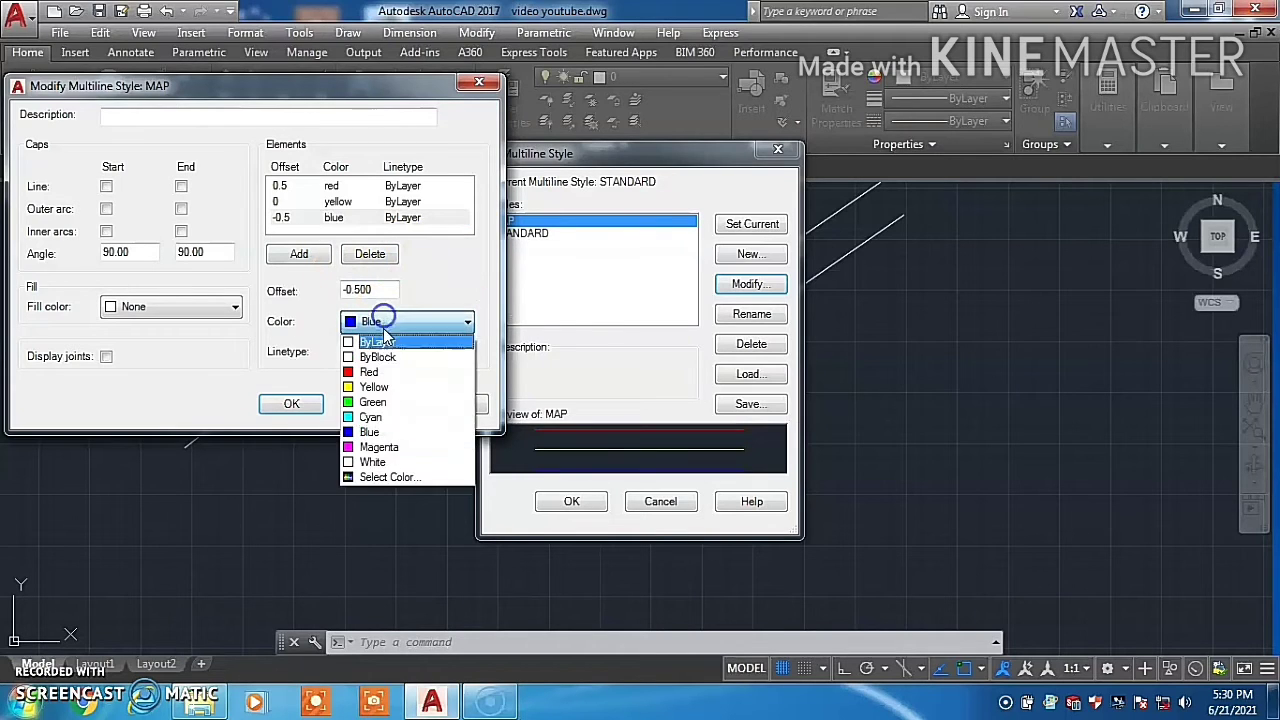
pyautogui.click(372, 418)
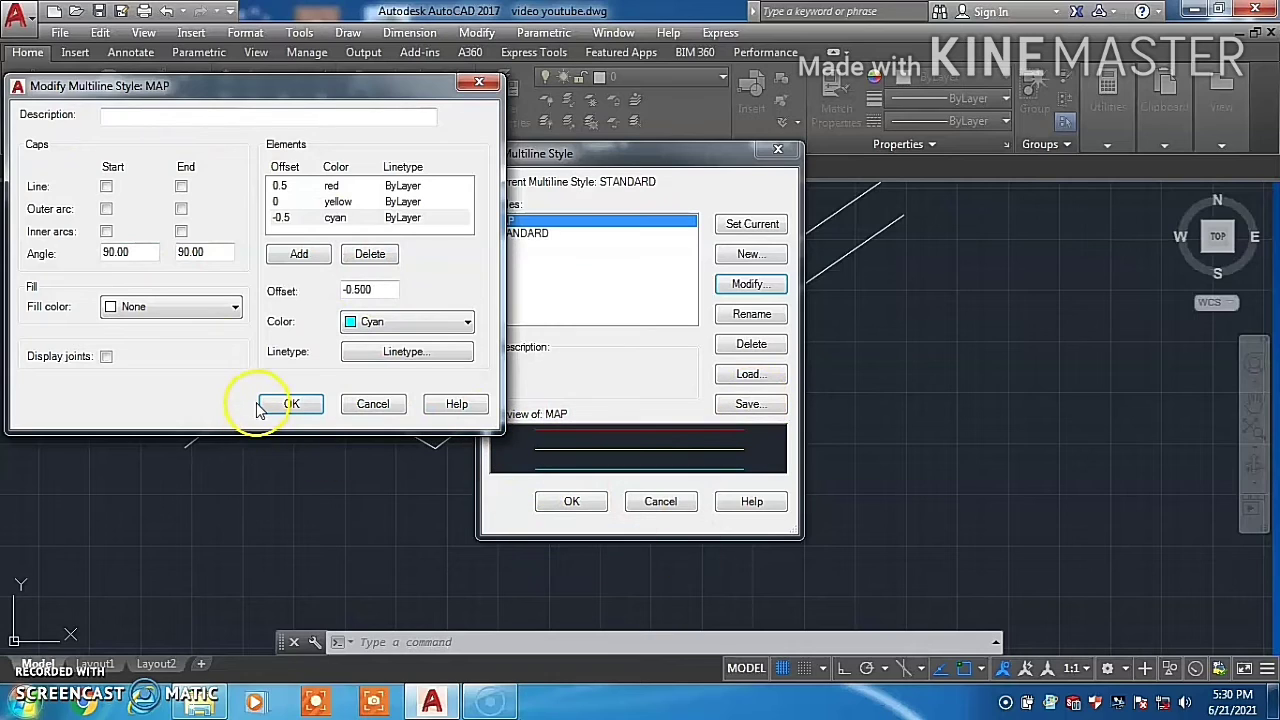
# Try straight line caps at both ends, set the start angle to 45, then remove the line caps
pyautogui.click(106, 187)
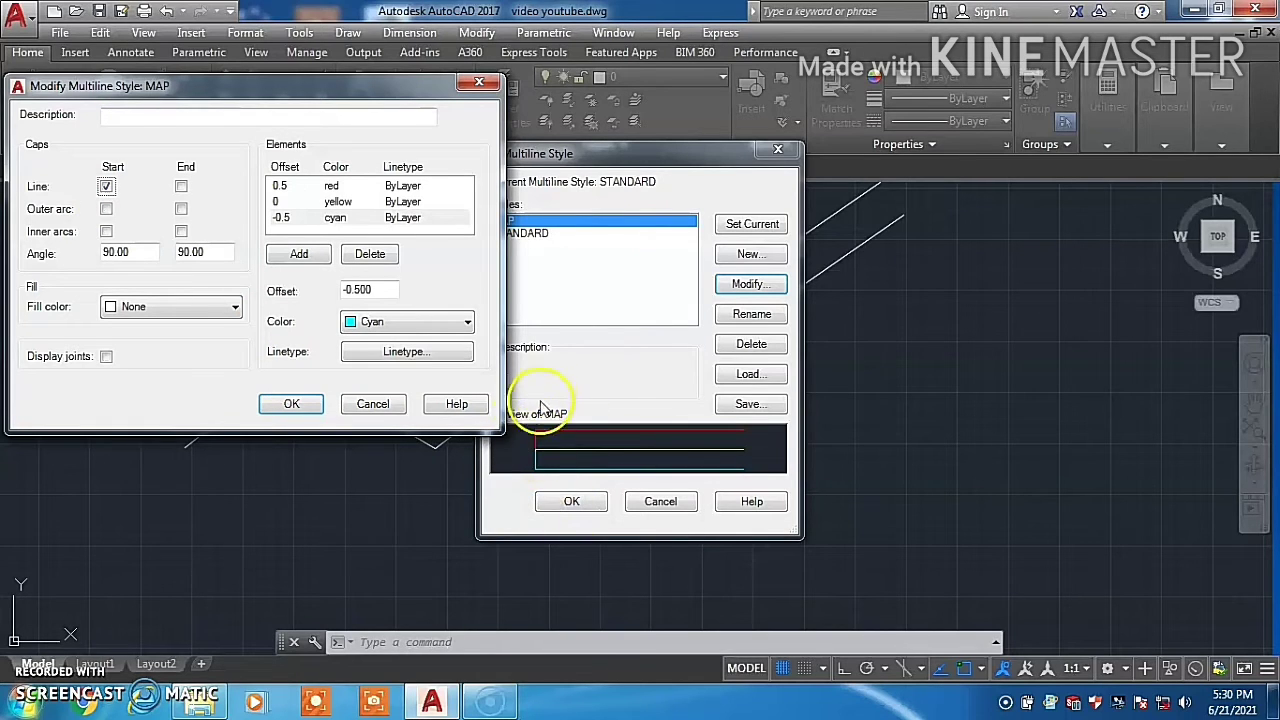
pyautogui.click(181, 187)
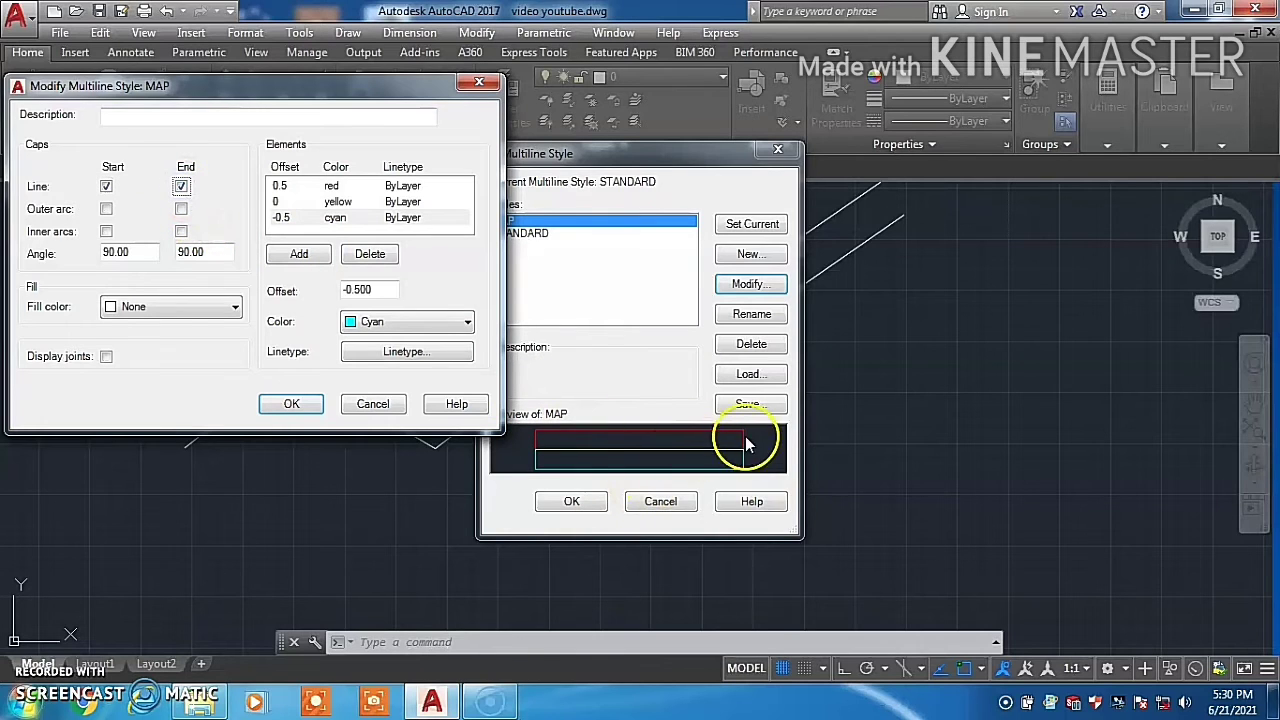
pyautogui.click(137, 251)
pyautogui.click(237, 316)
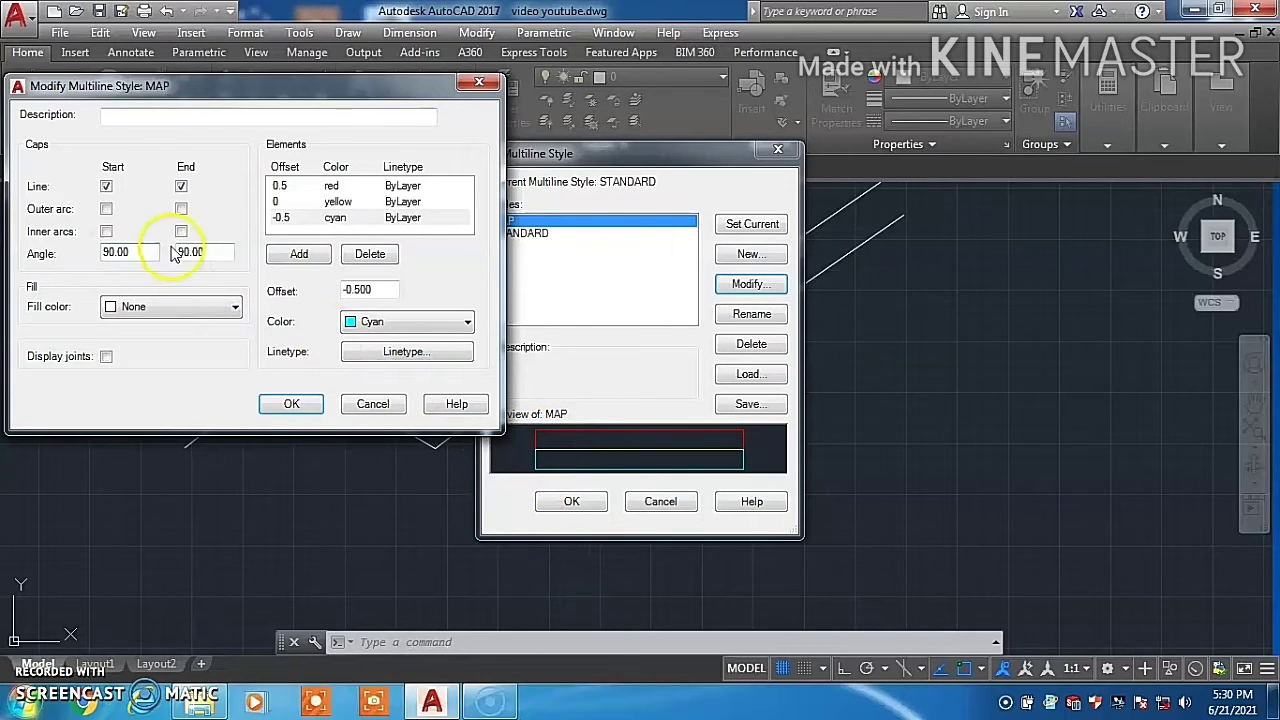
pyautogui.click(182, 186)
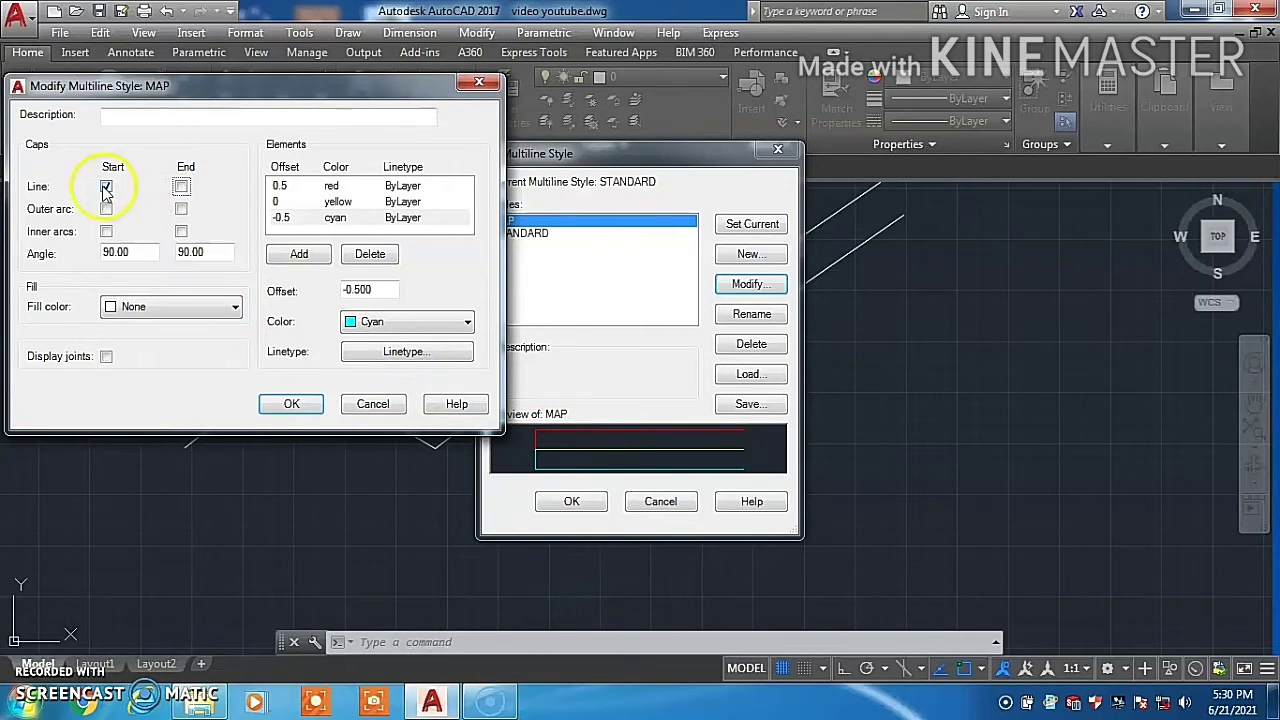
pyautogui.click(106, 186)
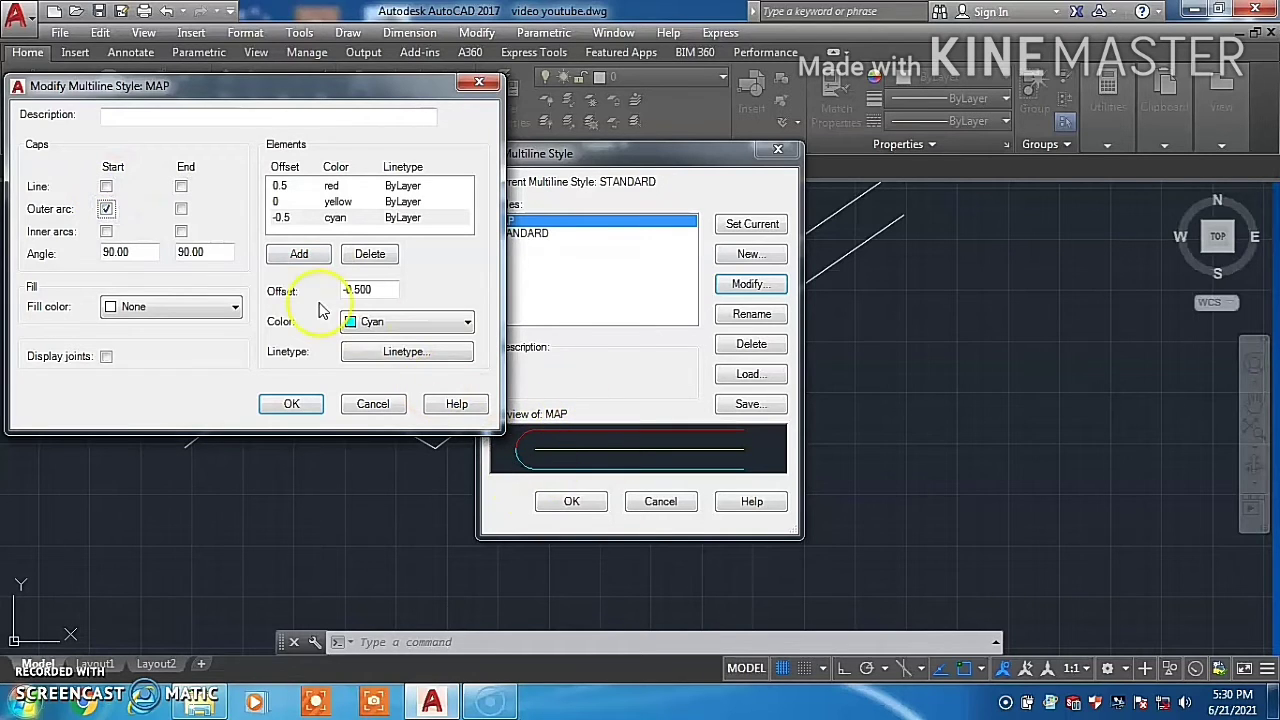
# Preview outer arc and inner arc end caps, then turn them off again
pyautogui.click(181, 210)
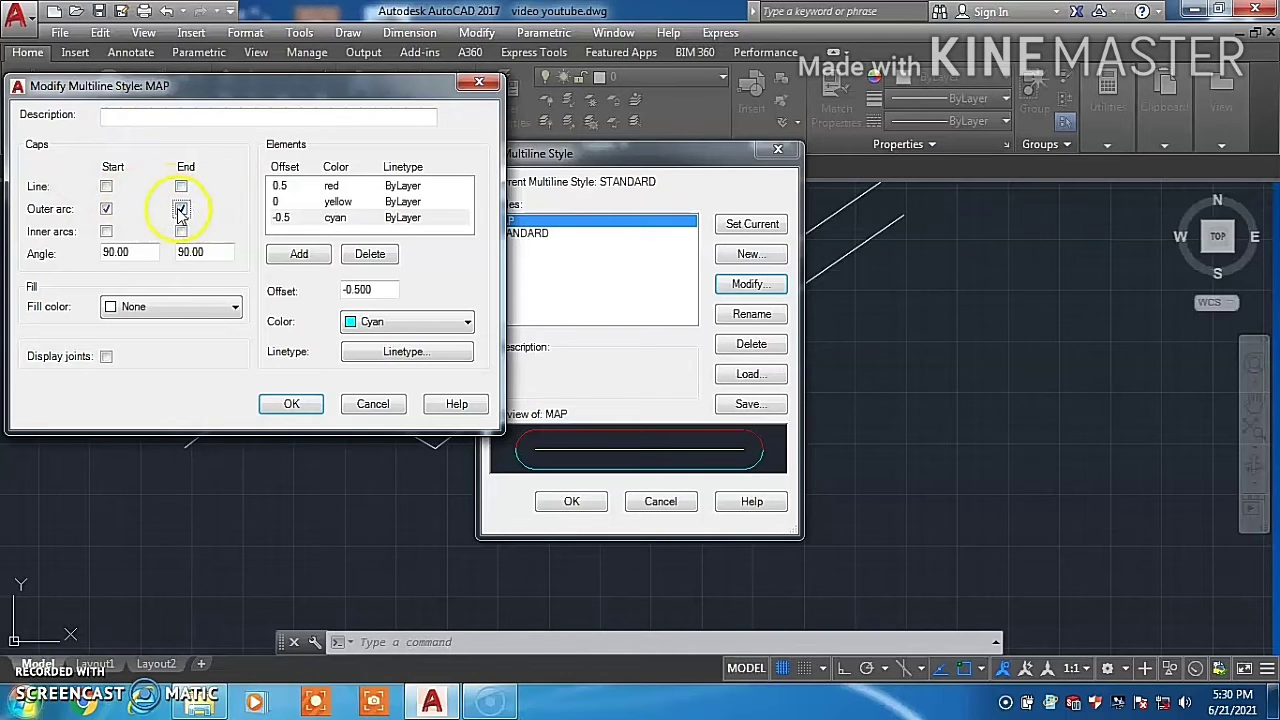
pyautogui.click(106, 209)
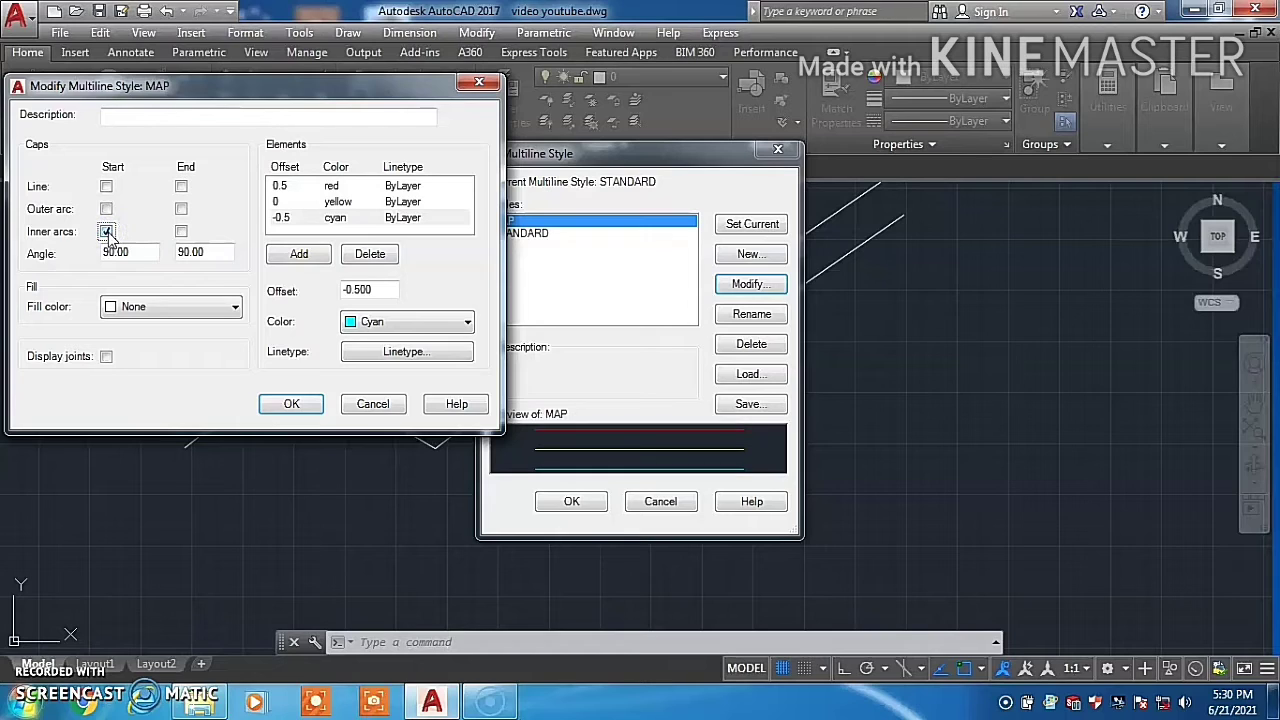
pyautogui.click(180, 231)
pyautogui.click(127, 245)
pyautogui.write('45')
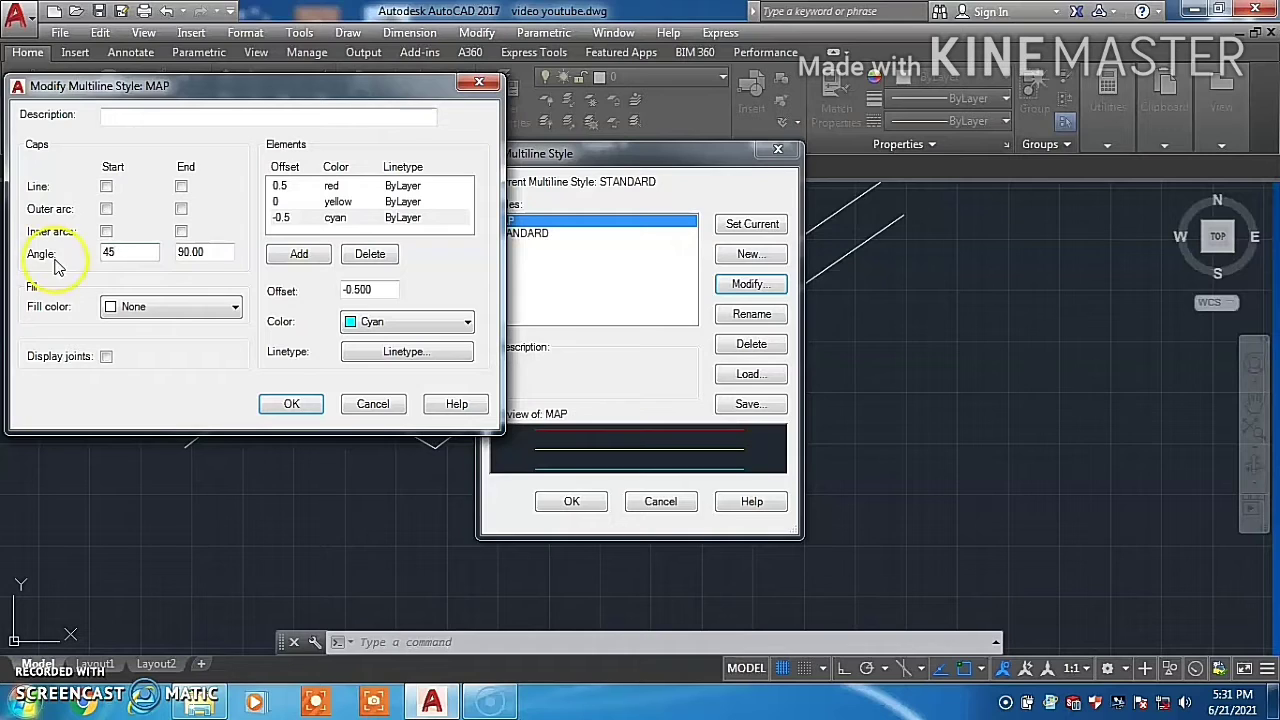
# Change the end cap angle from -45 to 90 and set the start cap angle back to 90
pyautogui.click(203, 252)
pyautogui.write('-45')
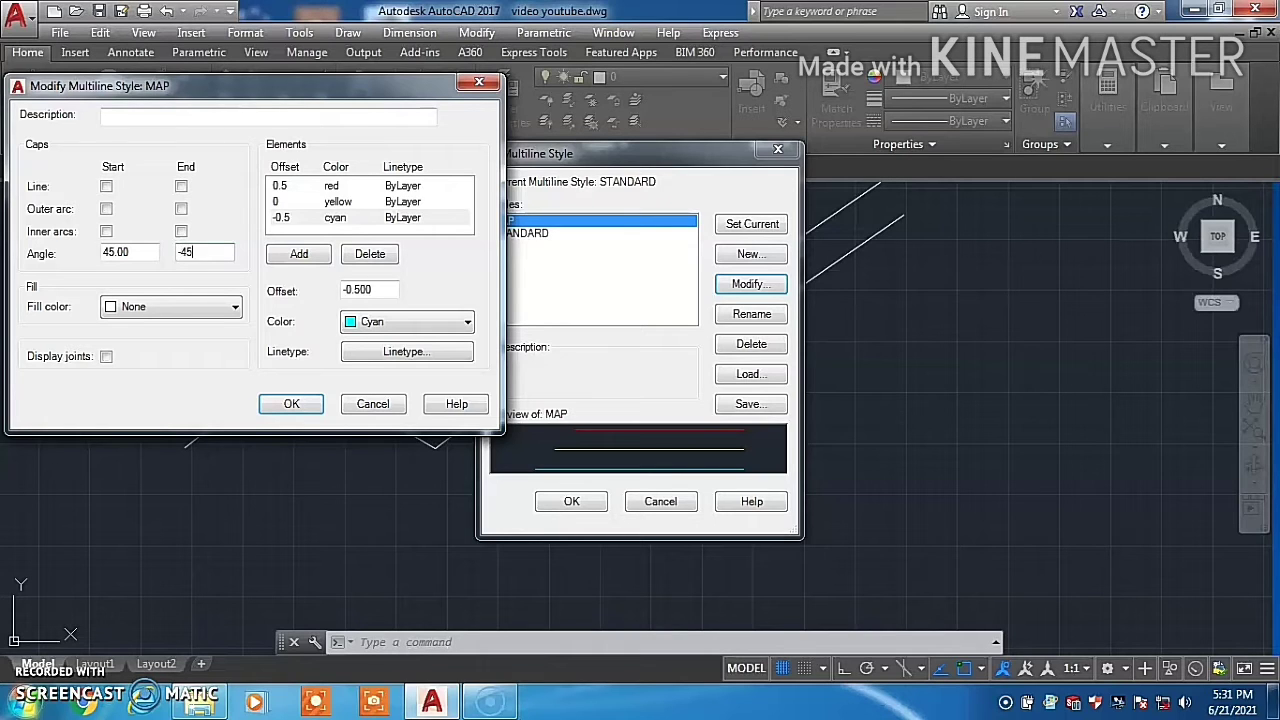
pyautogui.click(188, 110)
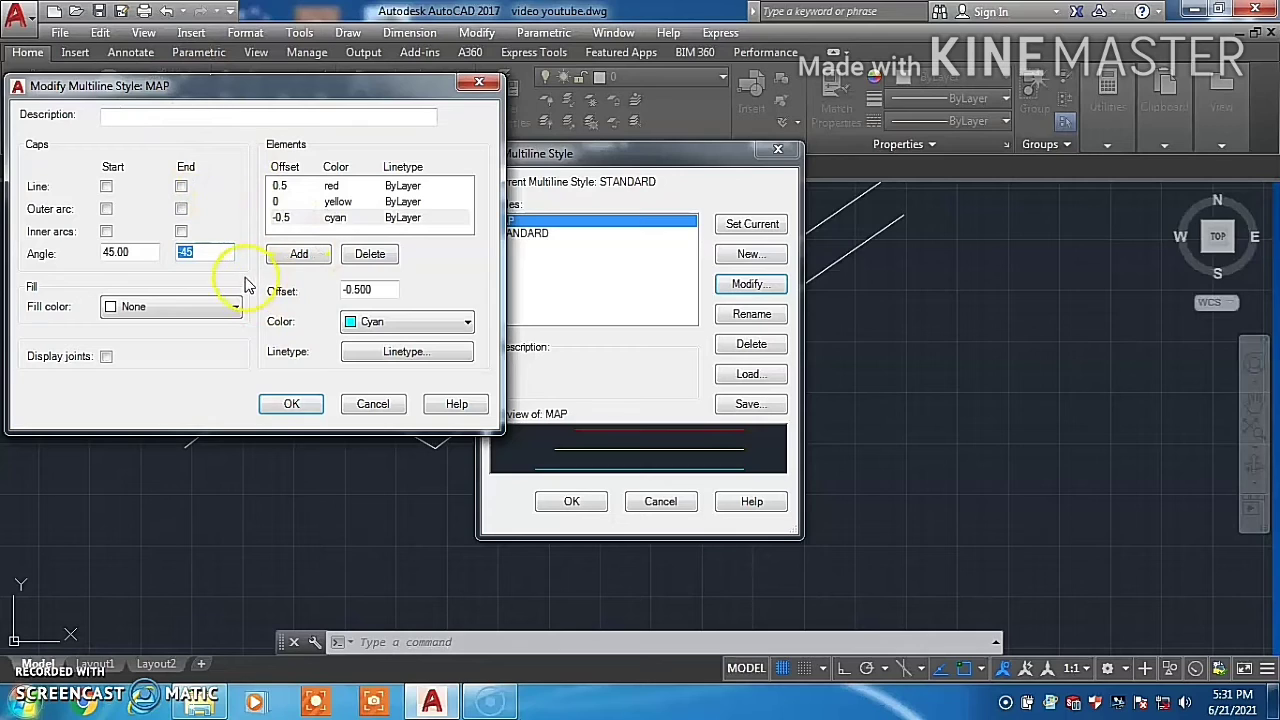
pyautogui.click(199, 252)
pyautogui.write('90')
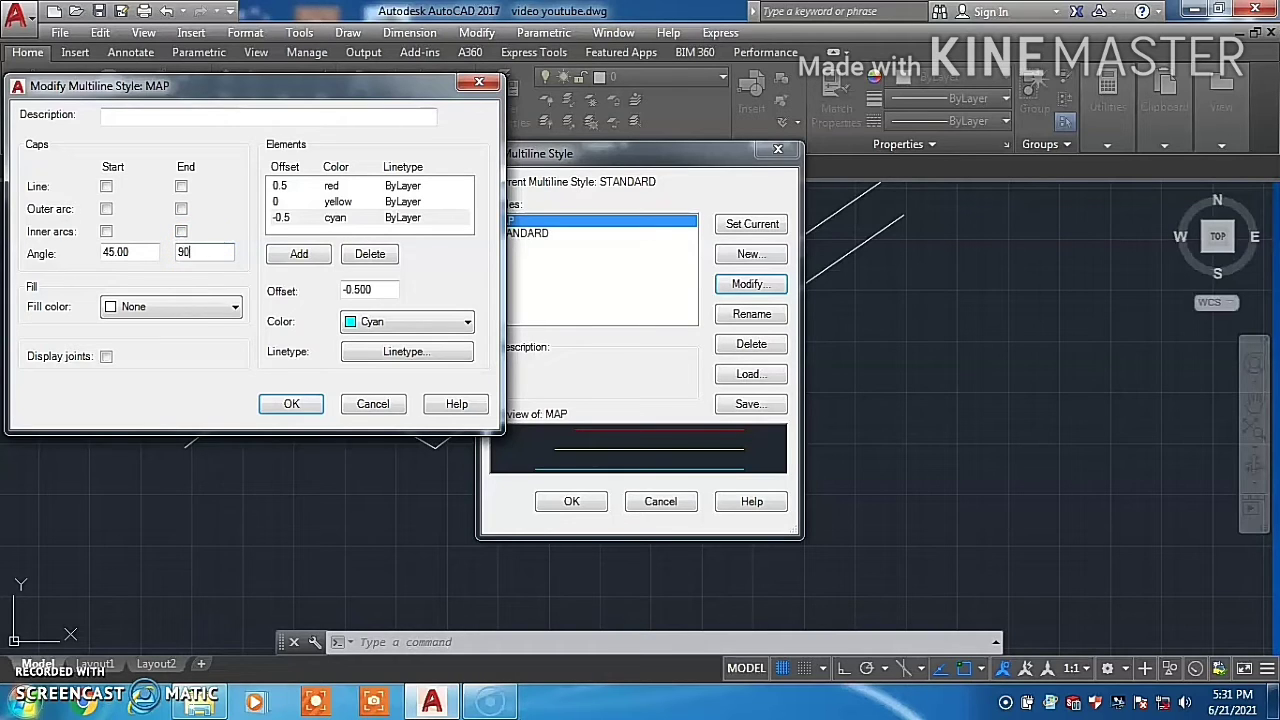
pyautogui.click(238, 215)
pyautogui.click(151, 251)
pyautogui.write('90')
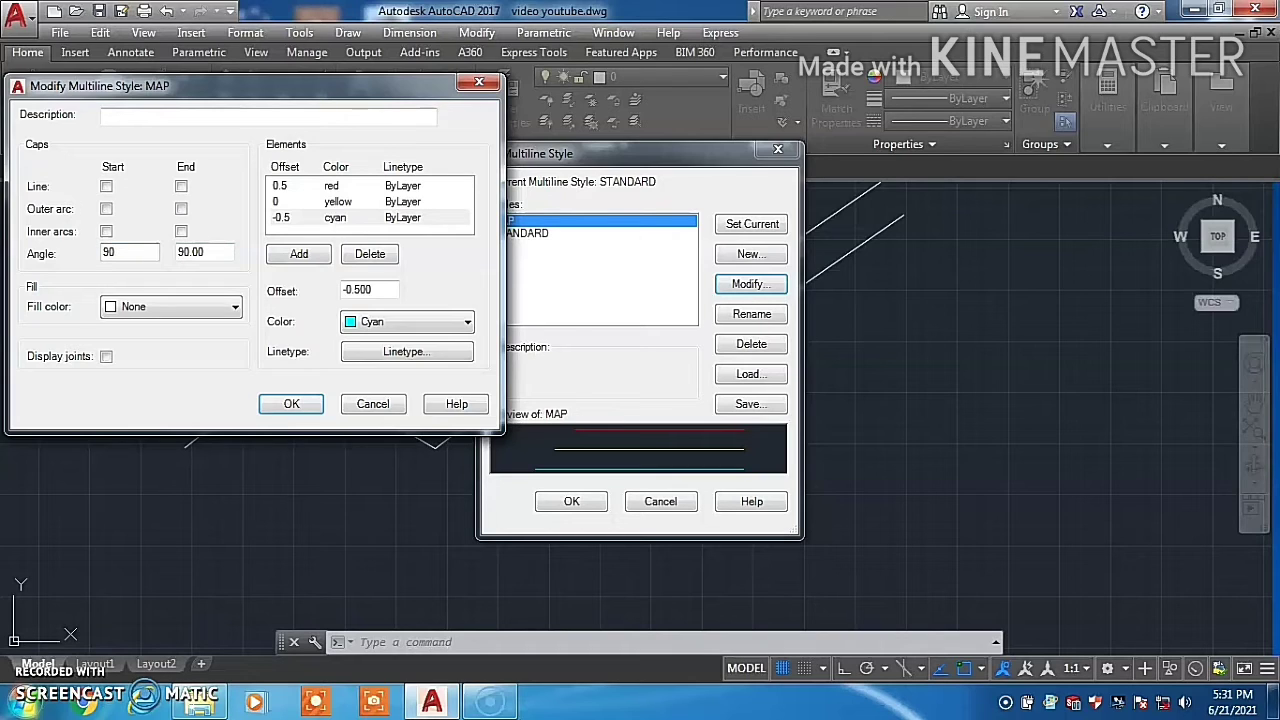
pyautogui.click(153, 283)
pyautogui.click(243, 256)
pyautogui.click(175, 312)
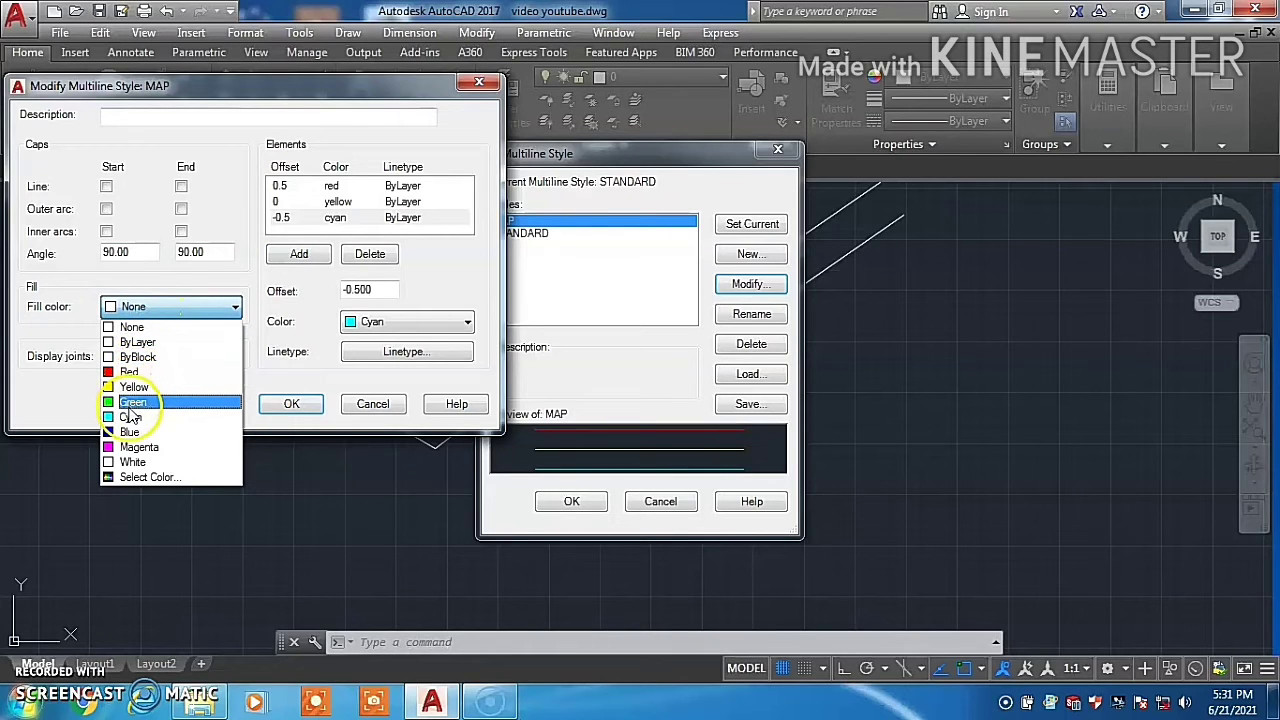
# Try a Magenta fill, revert the fill to None, and accept the MAP style changes
pyautogui.click(134, 450)
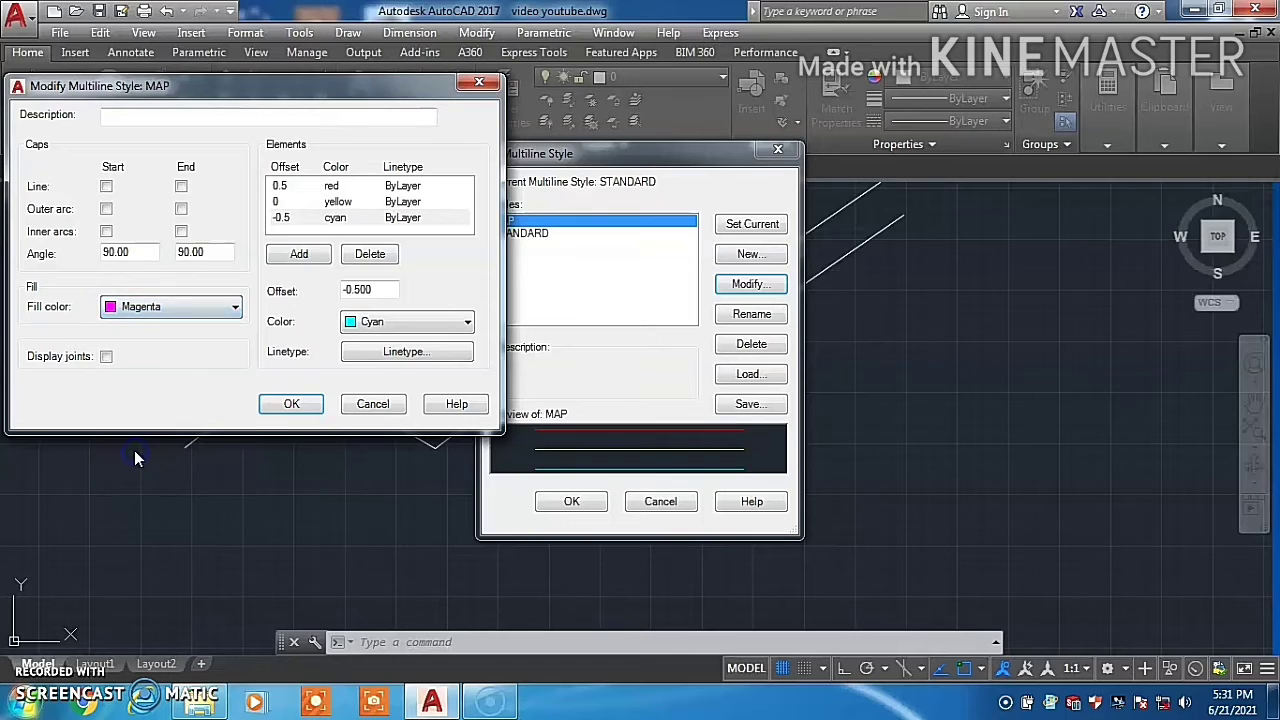
pyautogui.click(157, 306)
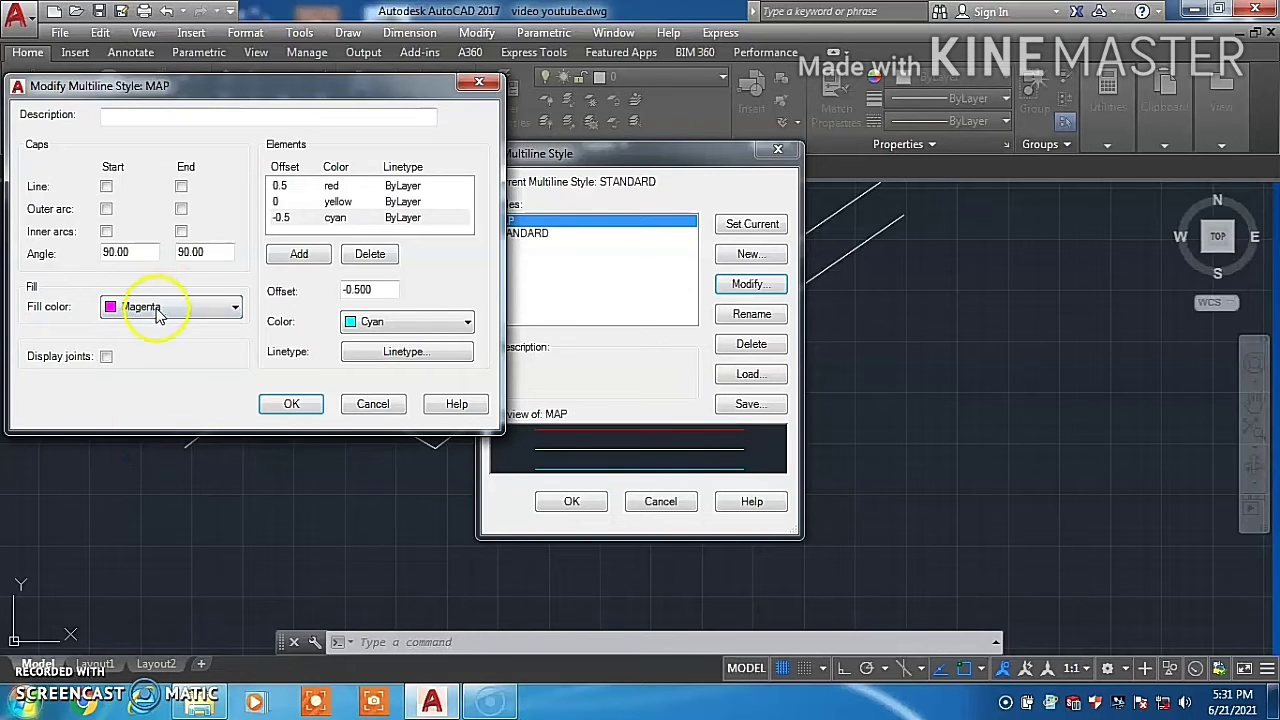
pyautogui.click(110, 328)
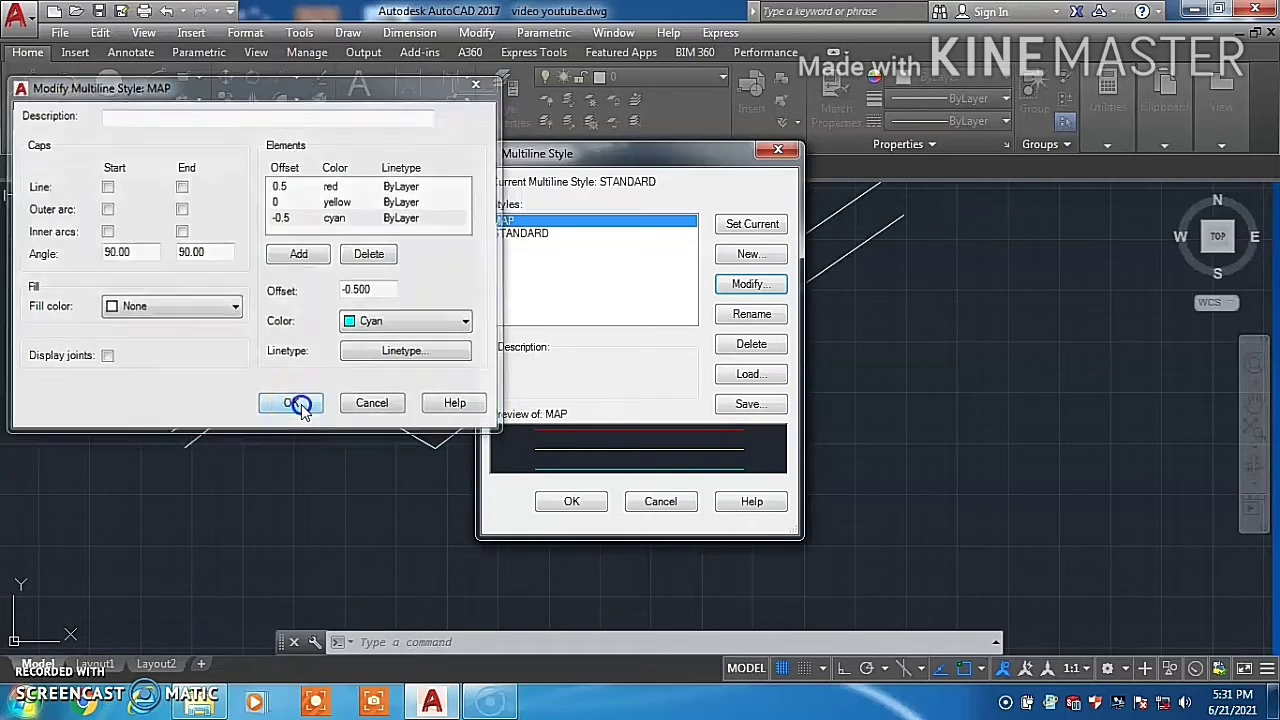
pyautogui.click(292, 404)
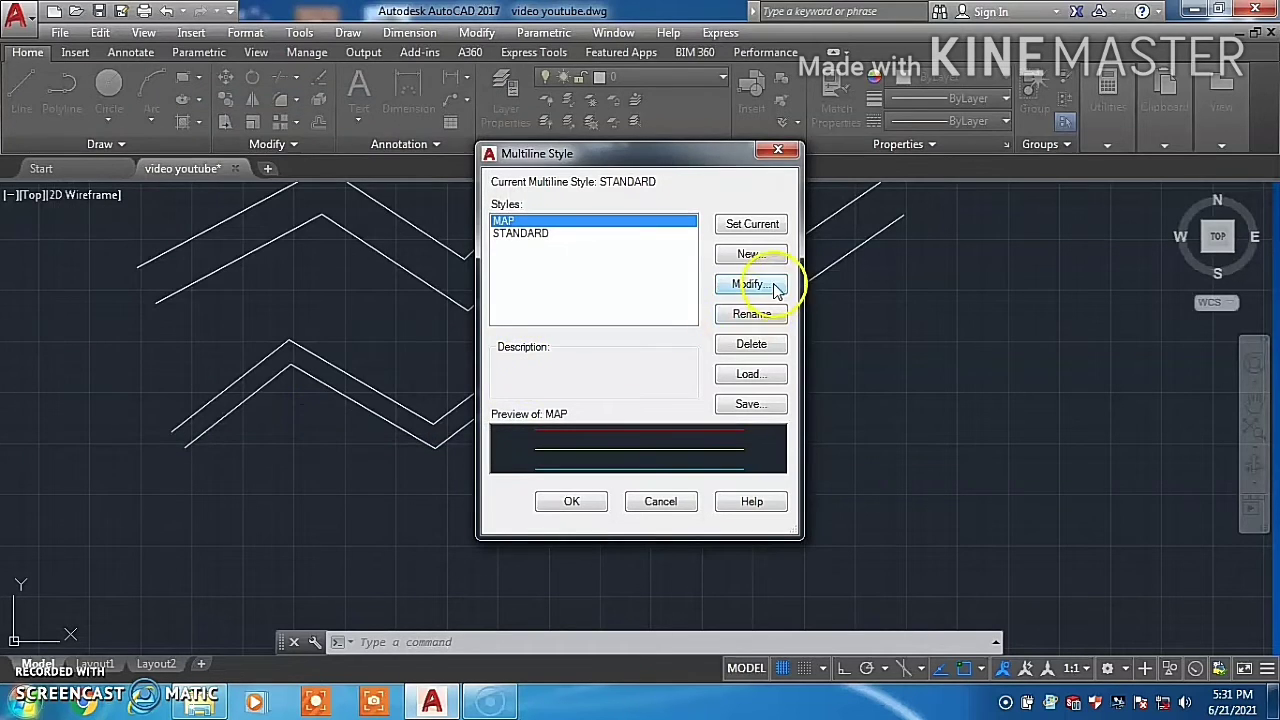
# Set MAP as the current multiline style and close the Multiline Style dialog with OK
pyautogui.click(755, 226)
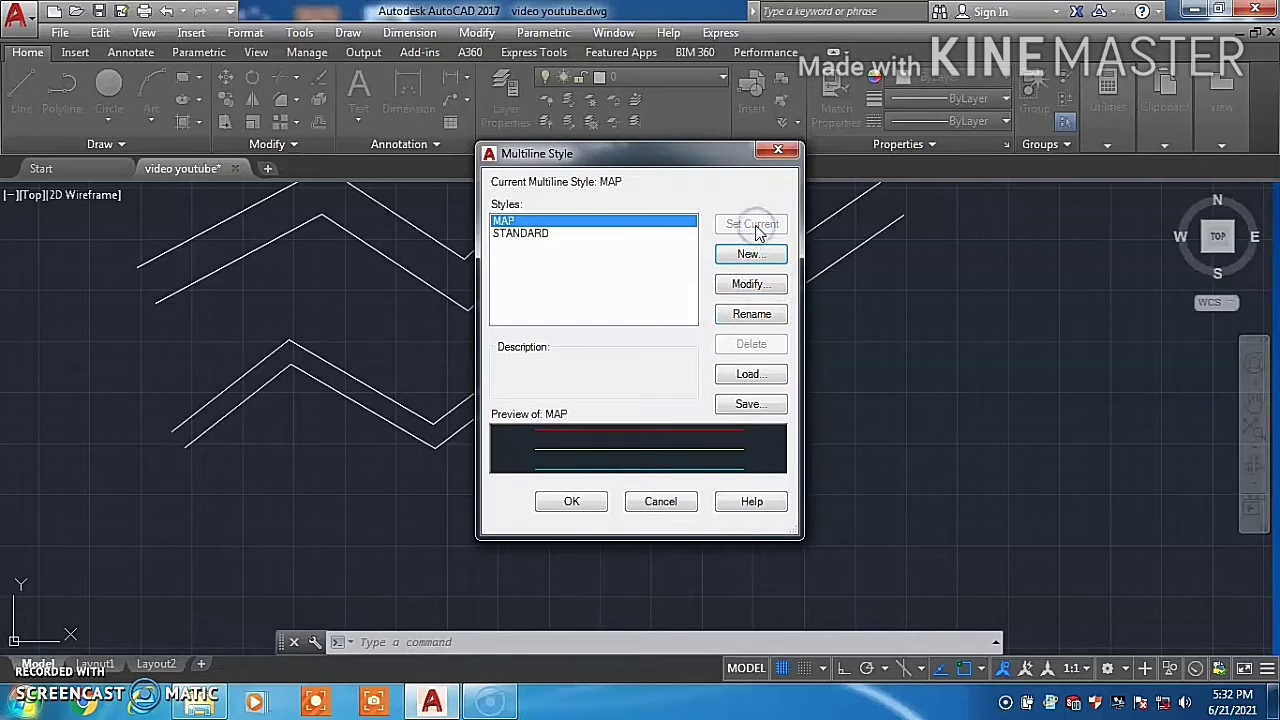
pyautogui.click(572, 504)
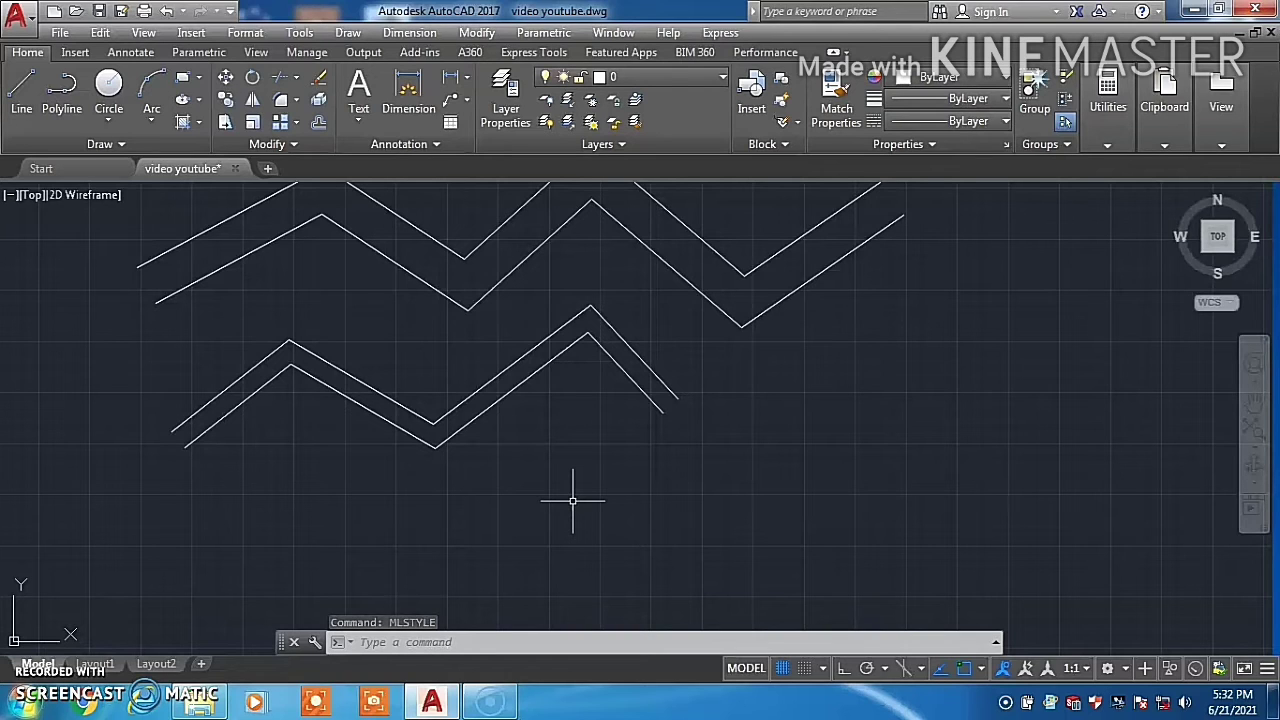
# Run ML and draw a ten-vertex zig-zag multiline at the bottom that doubles back across itself
pyautogui.write('ml')
pyautogui.press('Return')
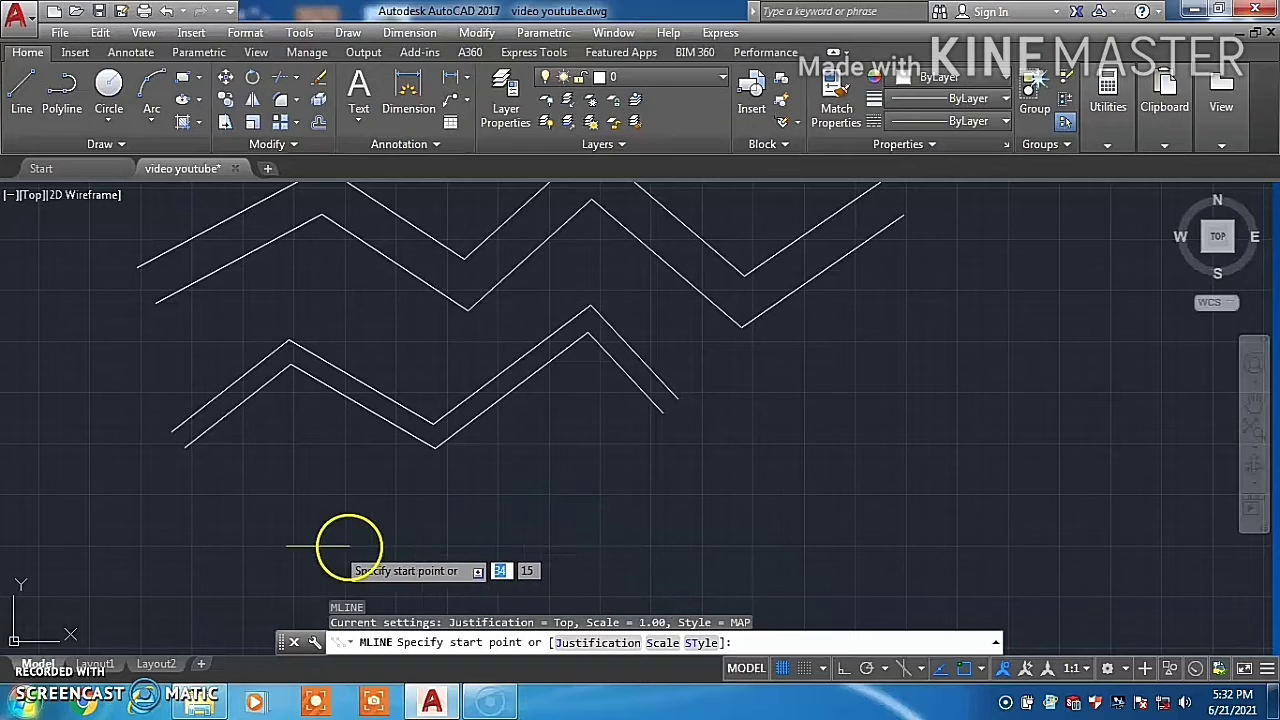
pyautogui.click(251, 546)
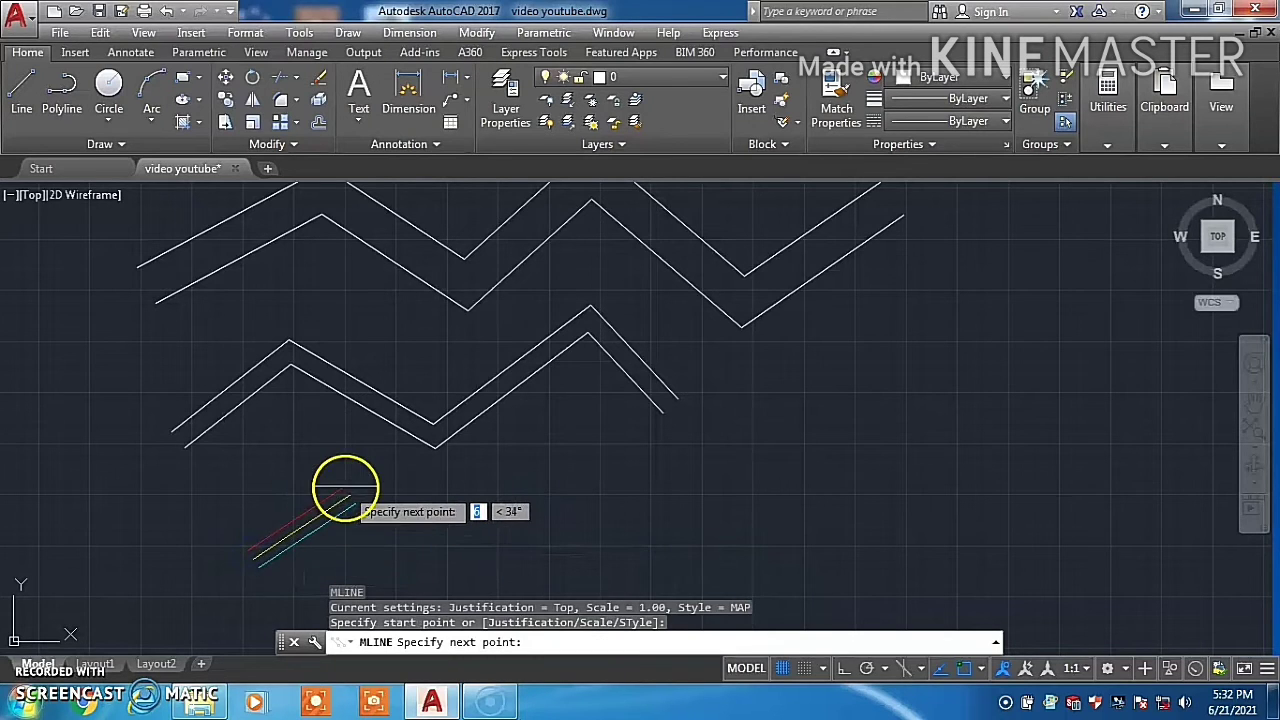
pyautogui.click(352, 487)
pyautogui.click(527, 556)
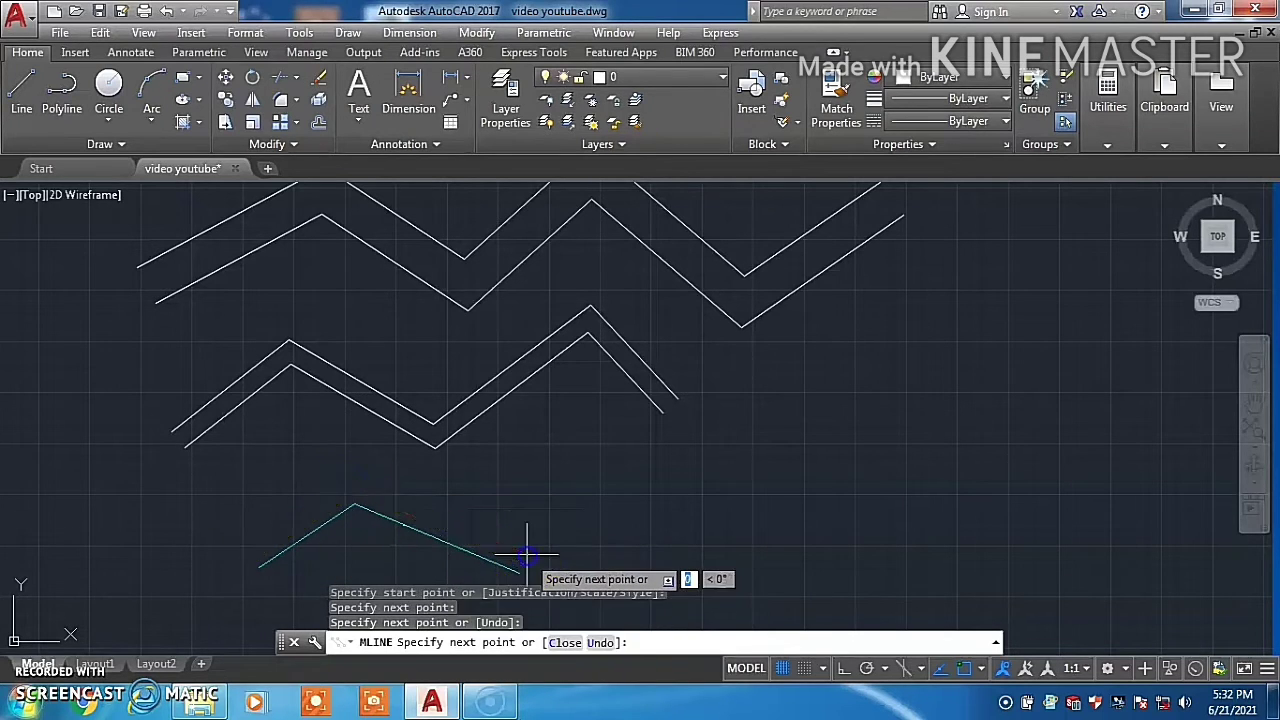
pyautogui.click(604, 427)
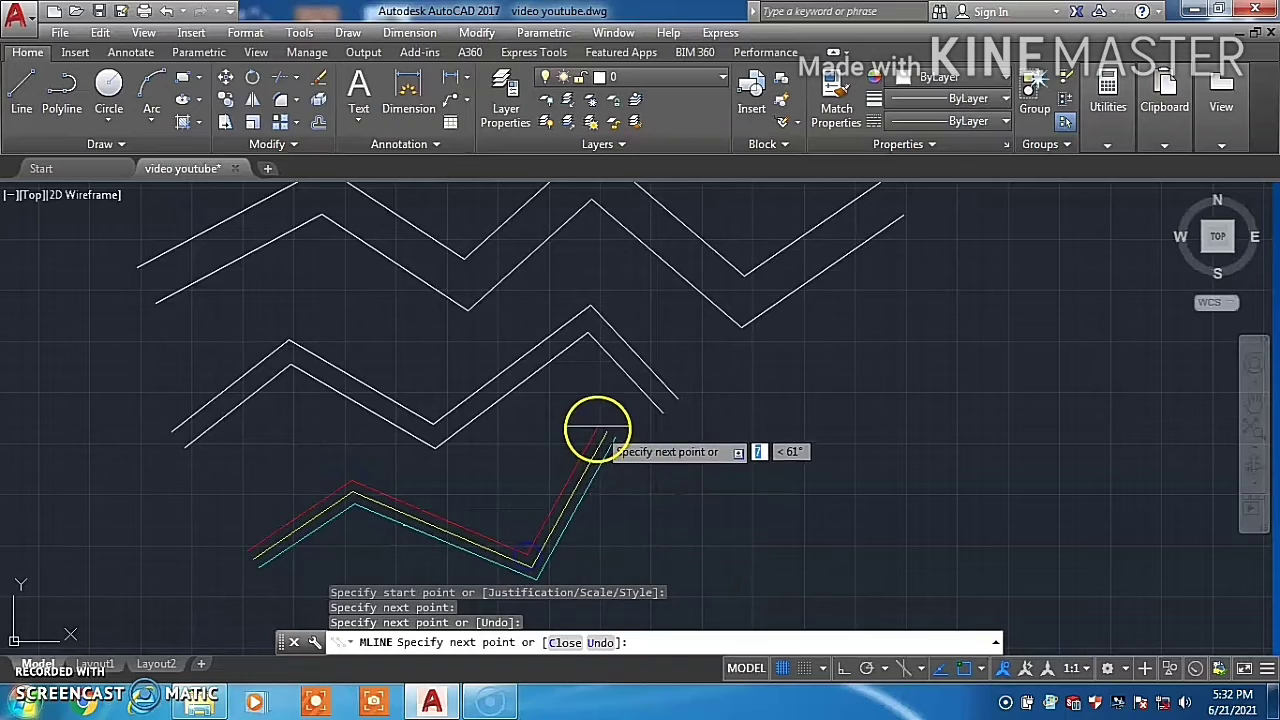
pyautogui.click(771, 576)
pyautogui.click(883, 404)
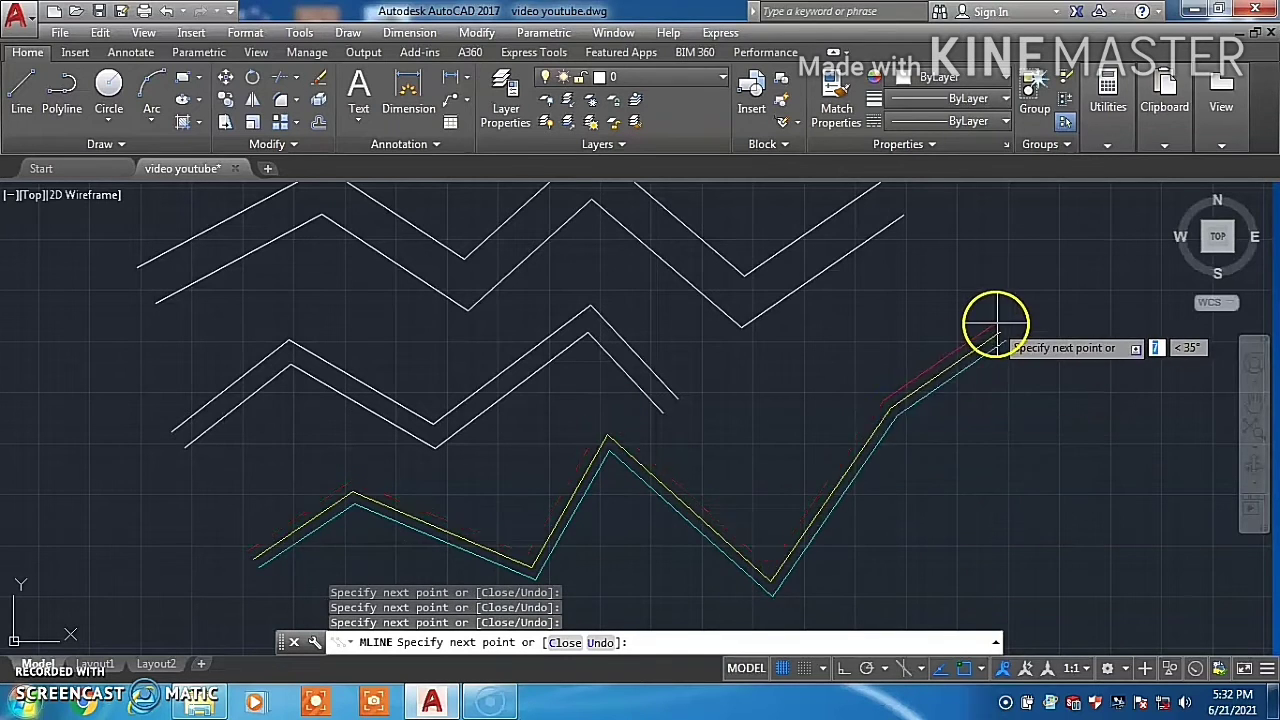
pyautogui.click(950, 510)
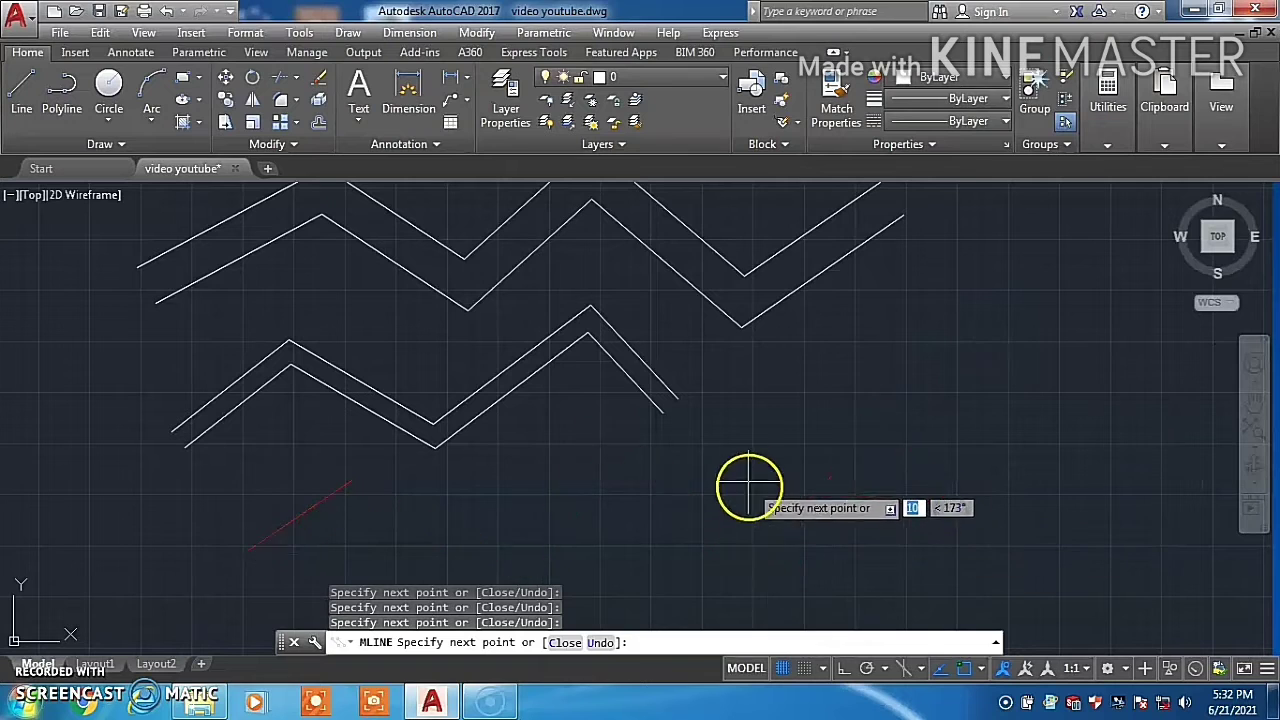
pyautogui.click(741, 464)
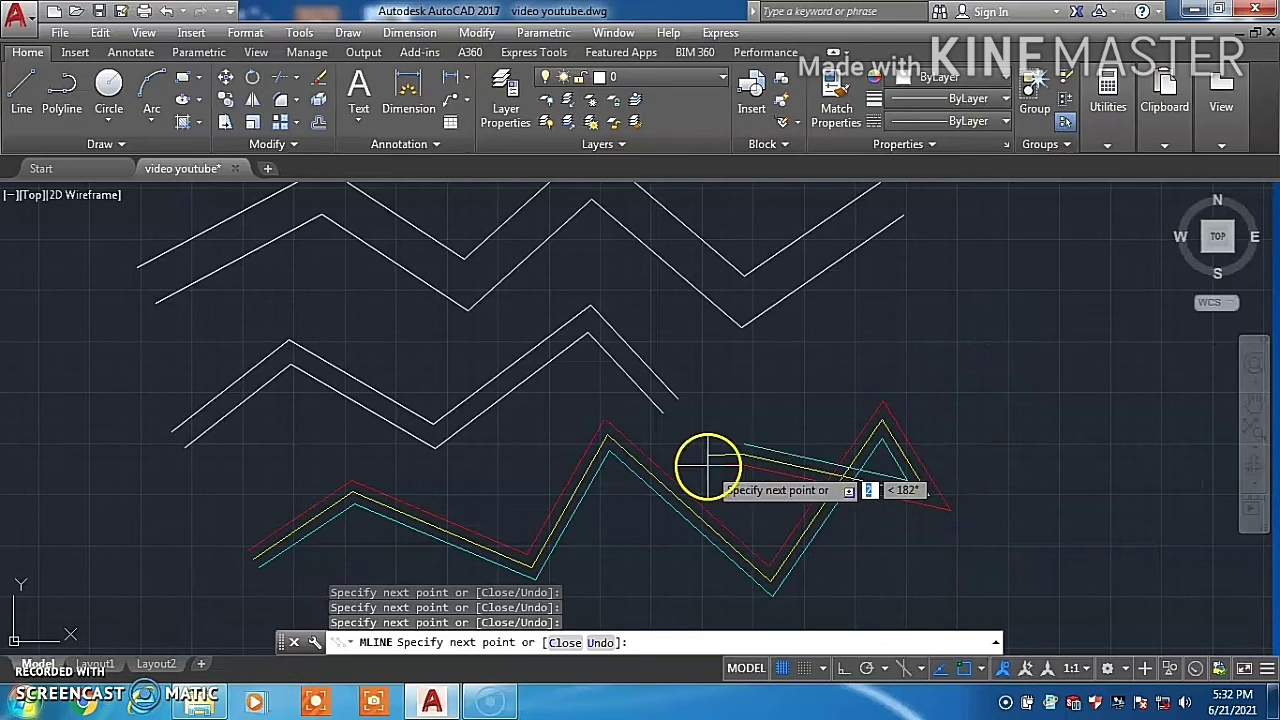
pyautogui.click(471, 480)
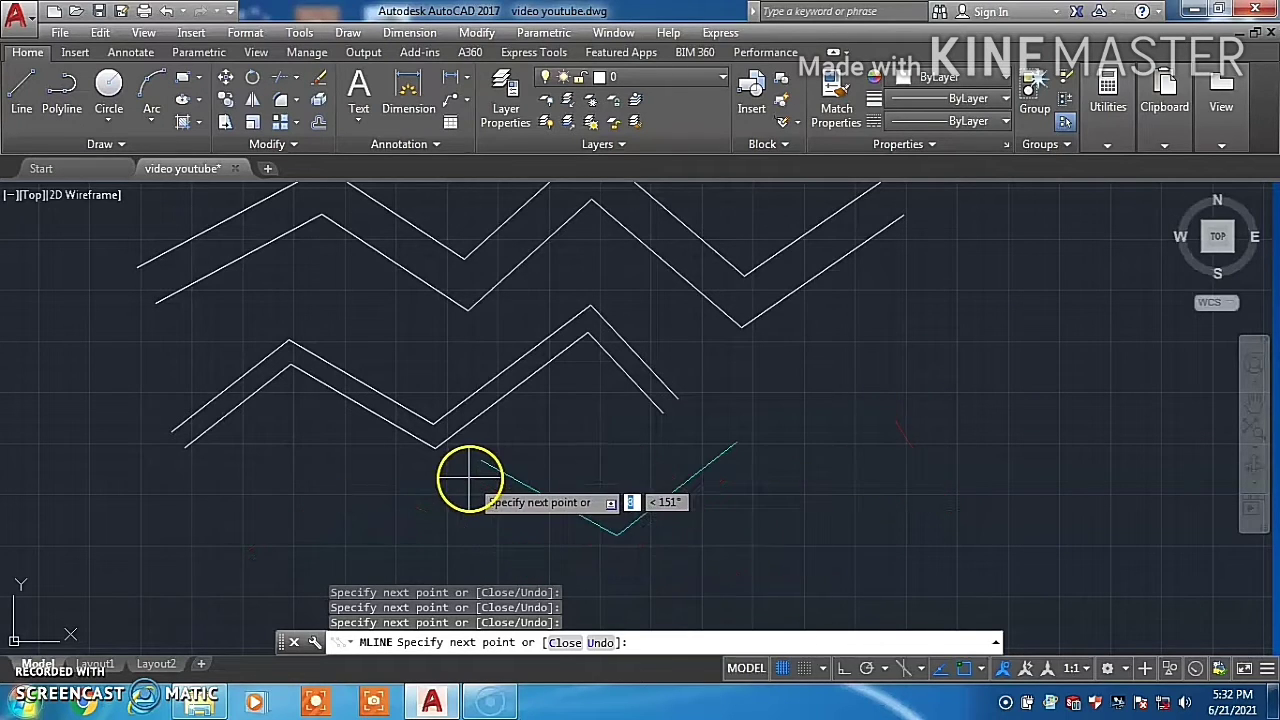
pyautogui.click(620, 446)
pyautogui.press('Escape')
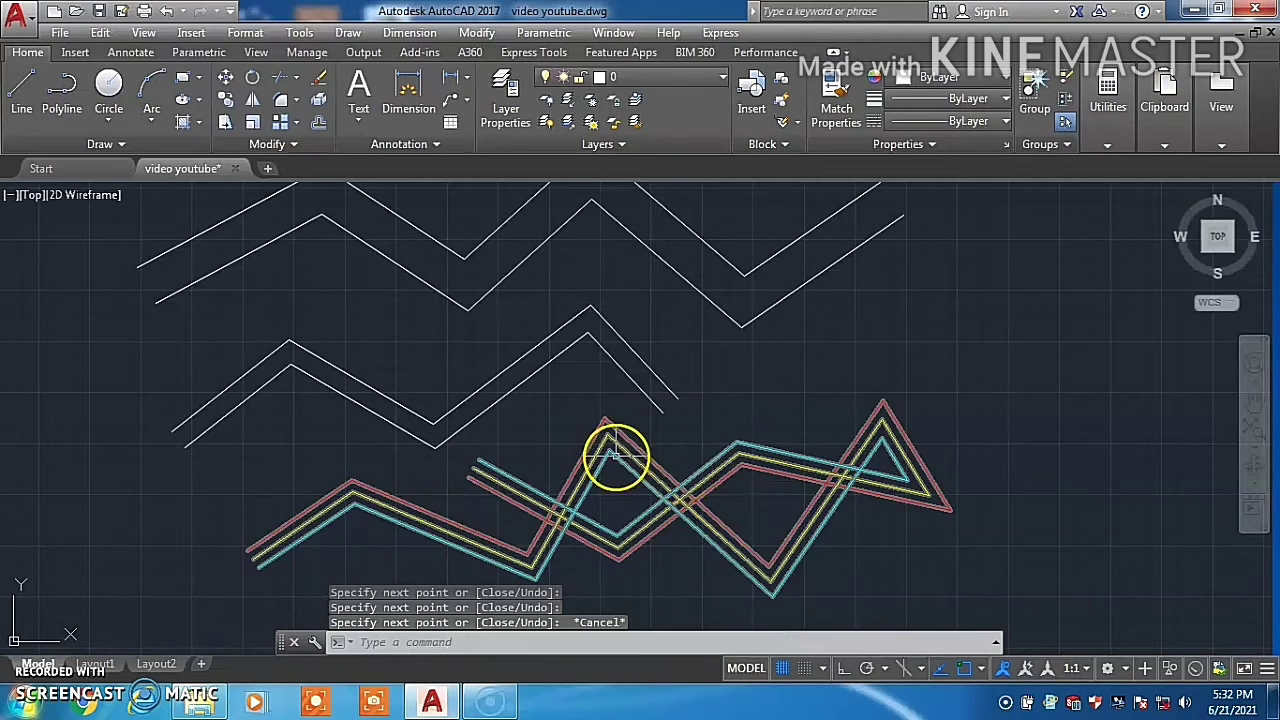
# Realtime-zoom in on the coloured multiline and pan so its crossings are centred
pyautogui.rightClick(555, 417)
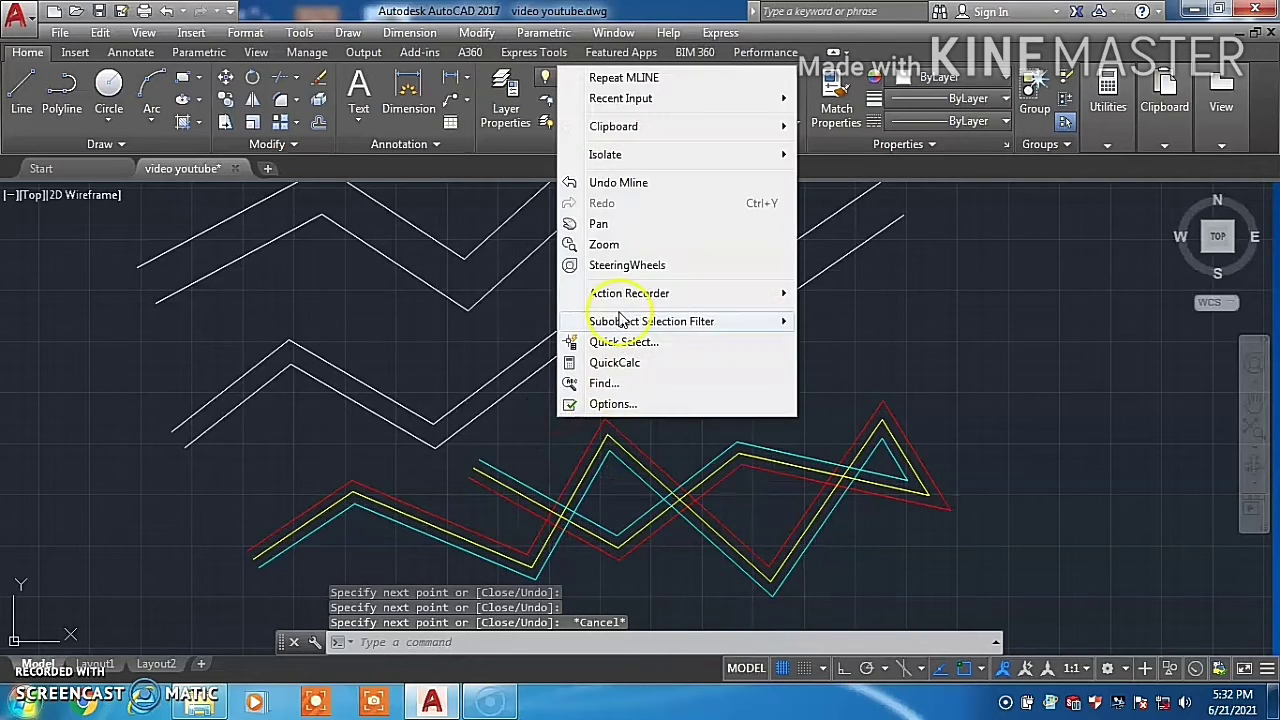
pyautogui.click(606, 245)
pyautogui.moveTo(621, 355); pyautogui.dragTo(609, 271)
pyautogui.moveTo(634, 486); pyautogui.dragTo(657, 357)
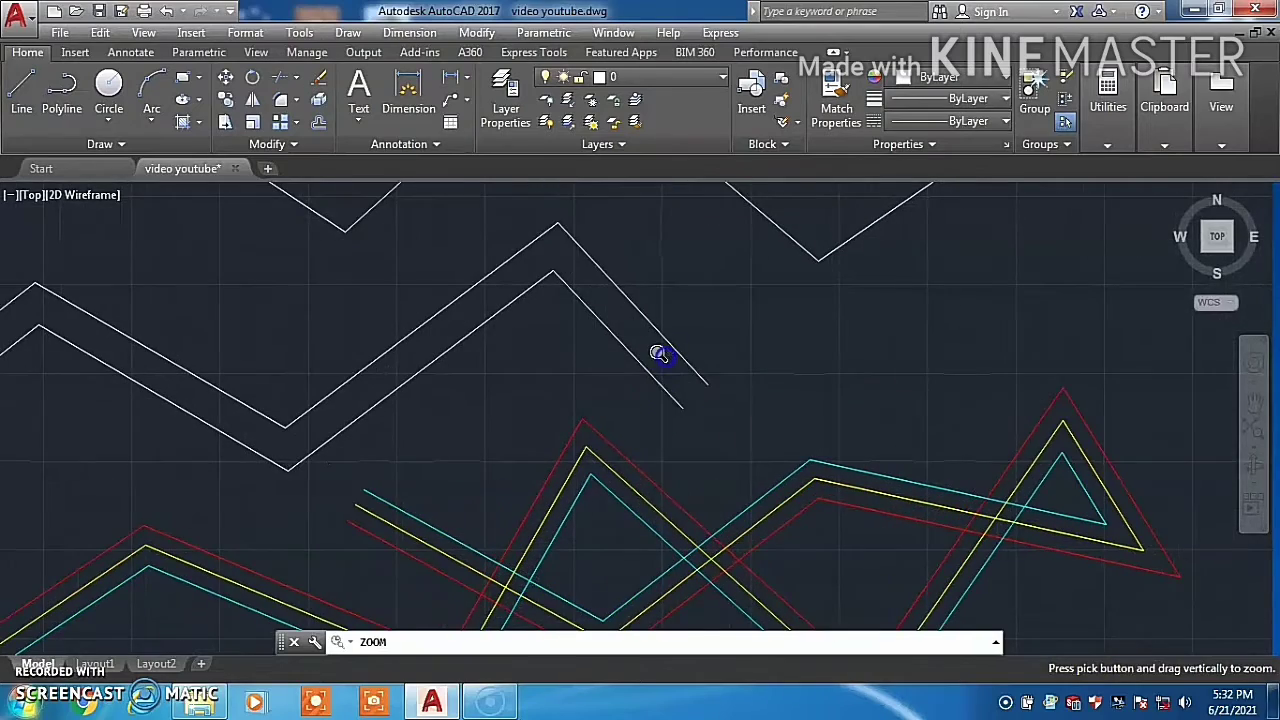
pyautogui.moveTo(686, 503); pyautogui.dragTo(689, 409)
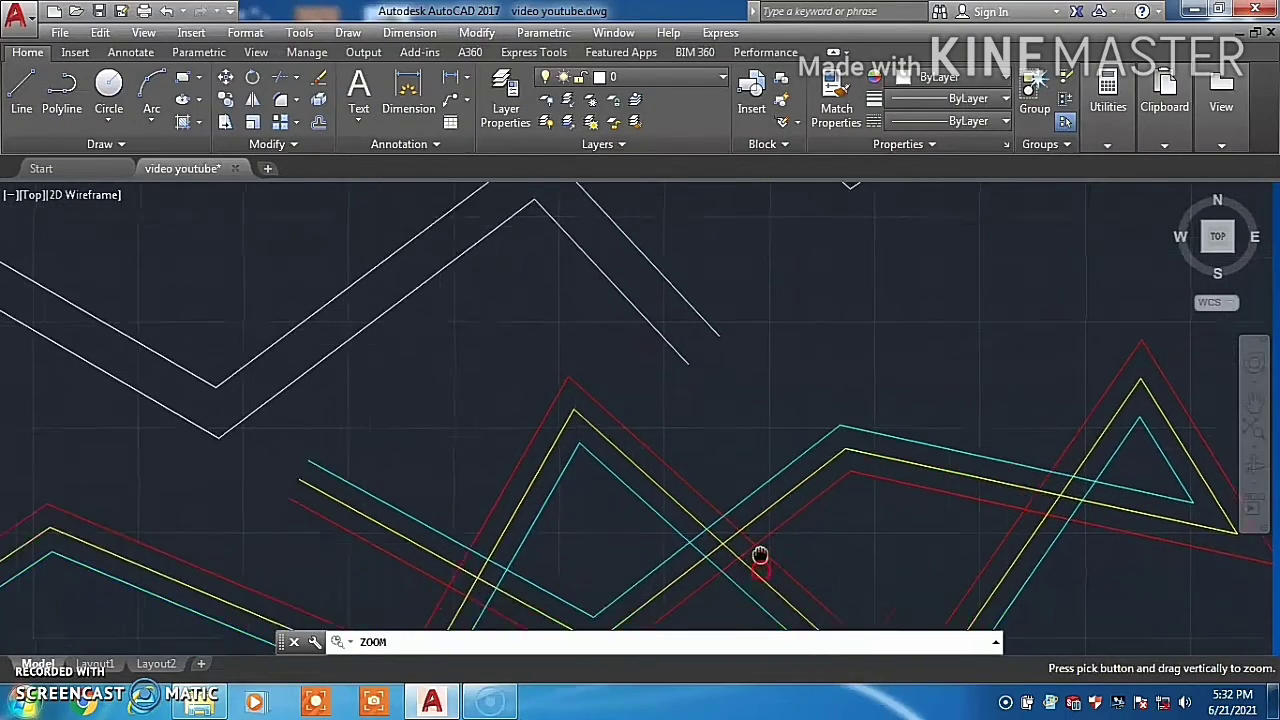
pyautogui.moveTo(757, 604); pyautogui.dragTo(720, 480, button='middle')
pyautogui.press('Escape')
pyautogui.click(587, 410)
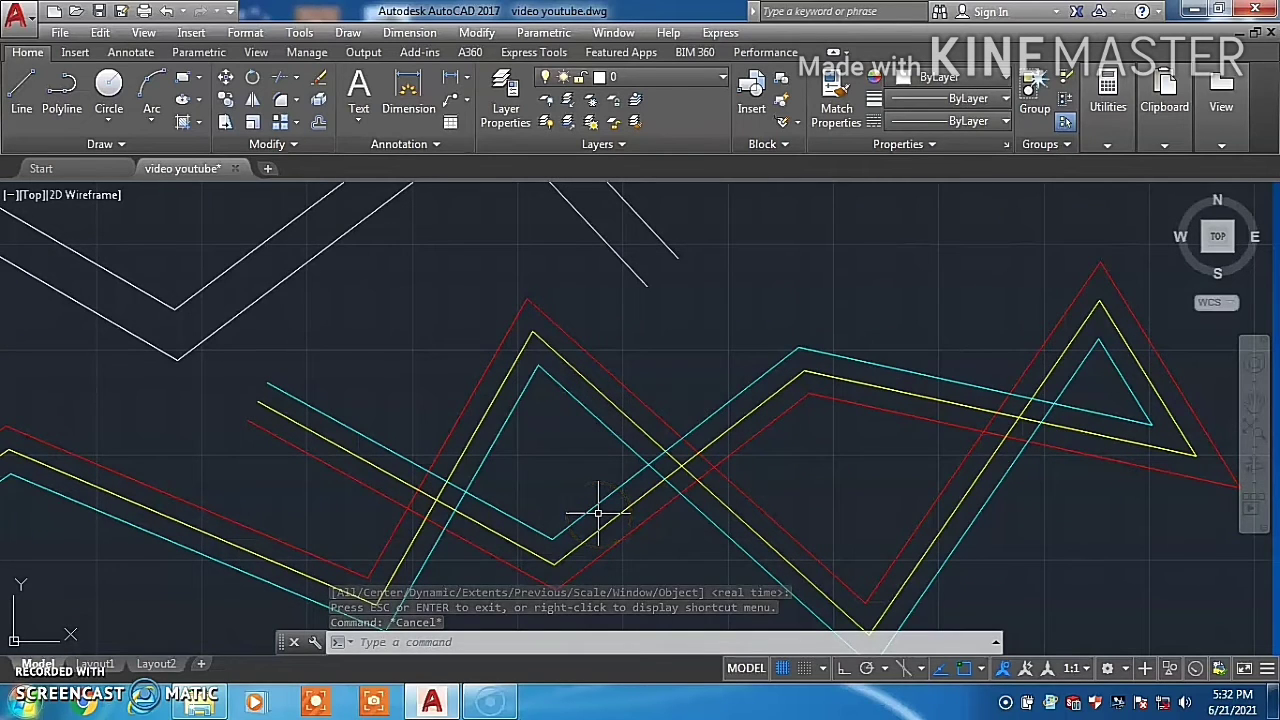
# Open the Multiline Style manager with MLSTYLE and select the MAP style
pyautogui.write('mlst')
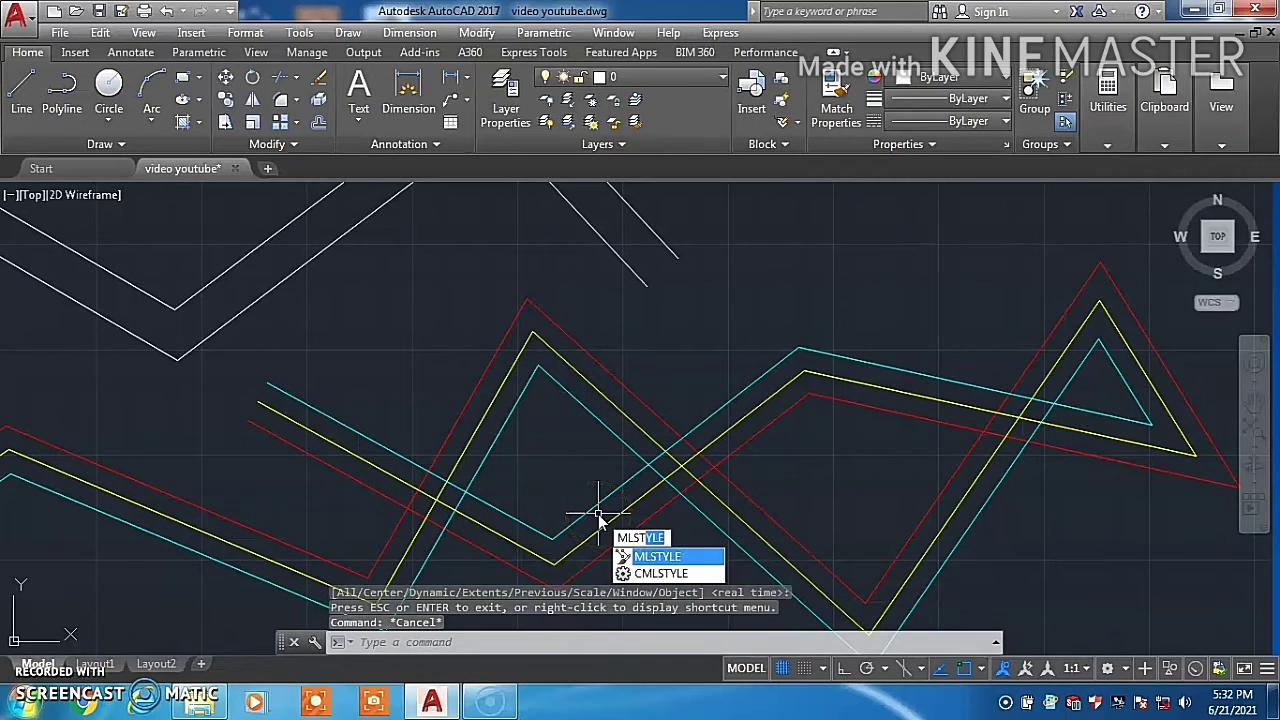
pyautogui.press('Return')
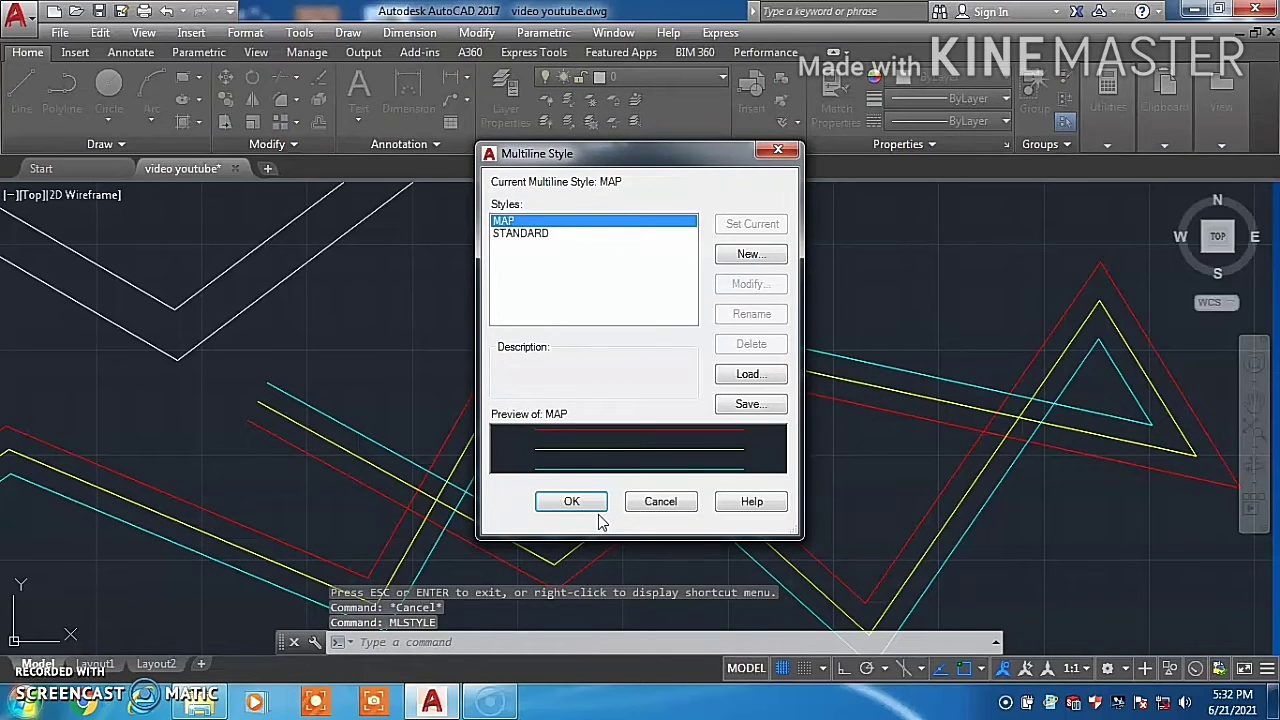
pyautogui.click(690, 288)
pyautogui.rightClick(521, 222)
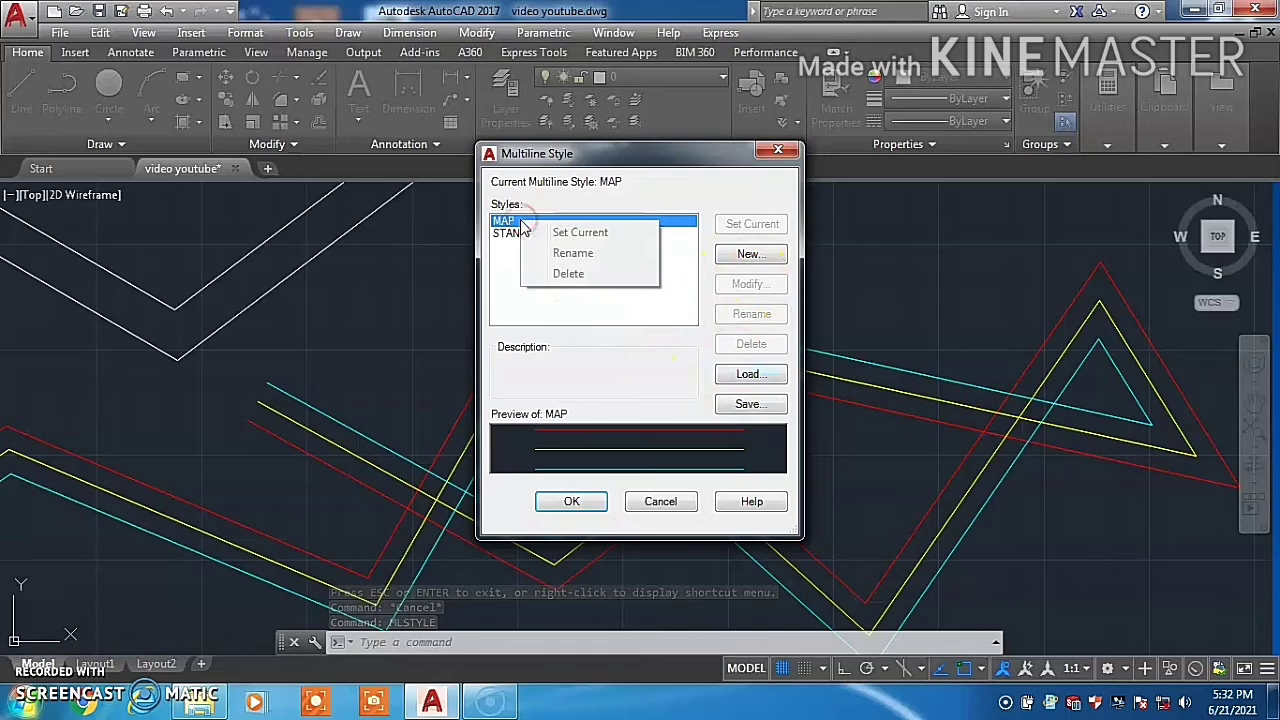
pyautogui.click(521, 222)
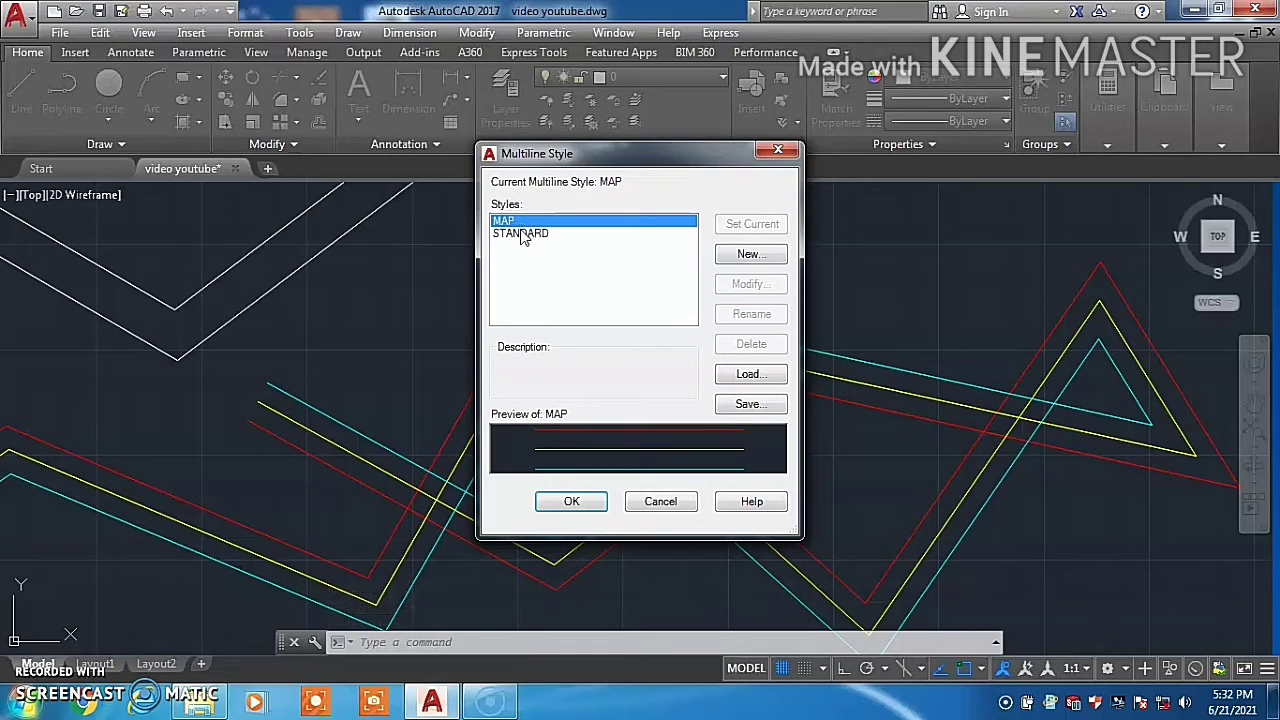
pyautogui.click(522, 234)
pyautogui.click(518, 221)
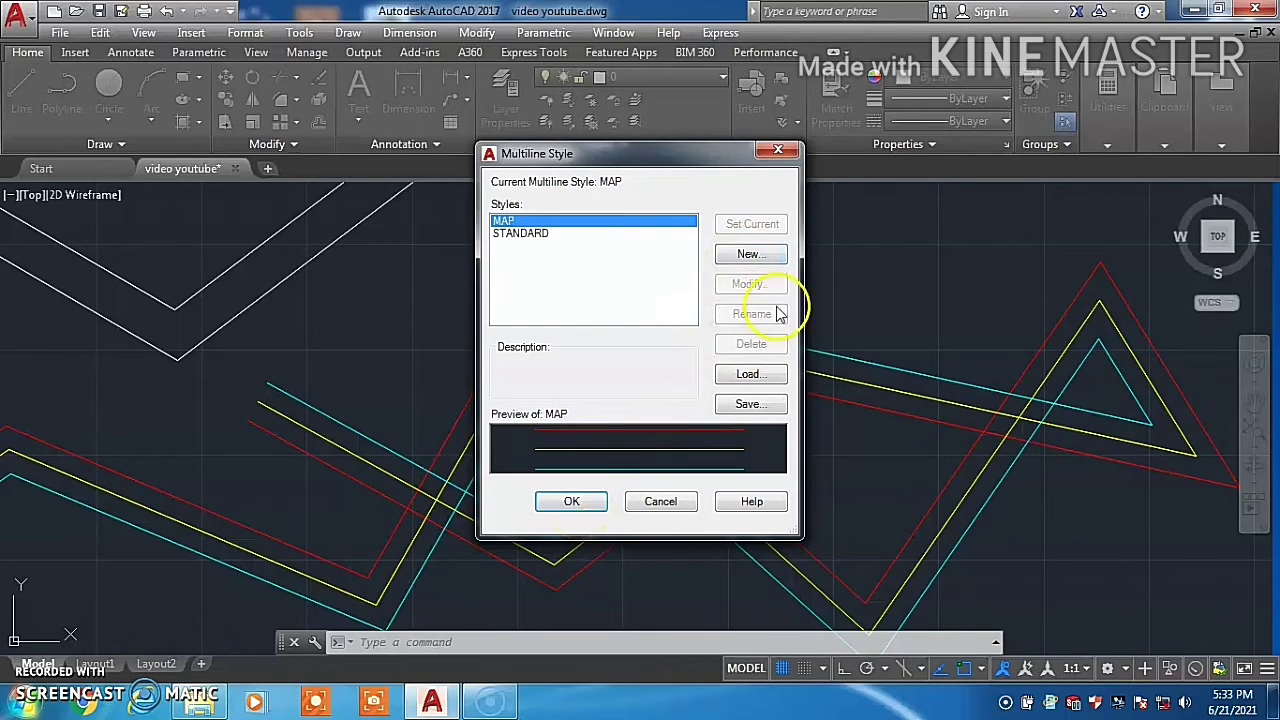
# Create style r2 from MAP with a Cyan fill and set it as current
pyautogui.click(746, 256)
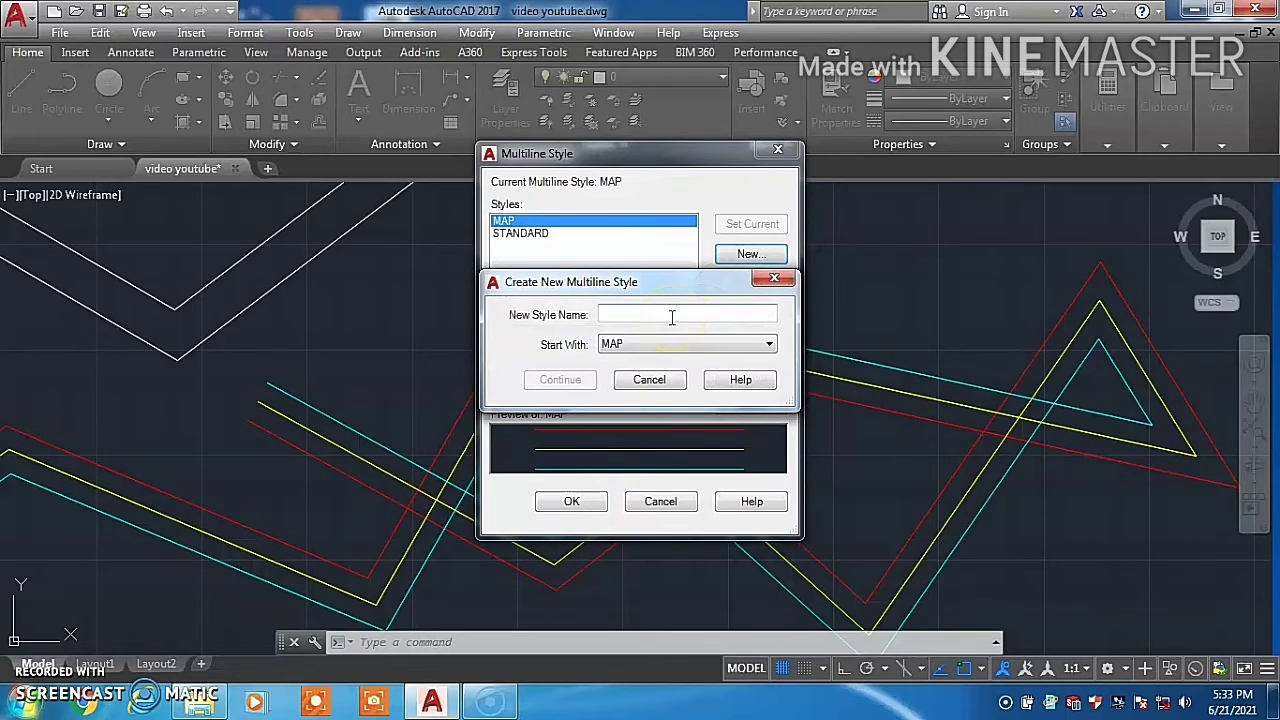
pyautogui.write('r2')
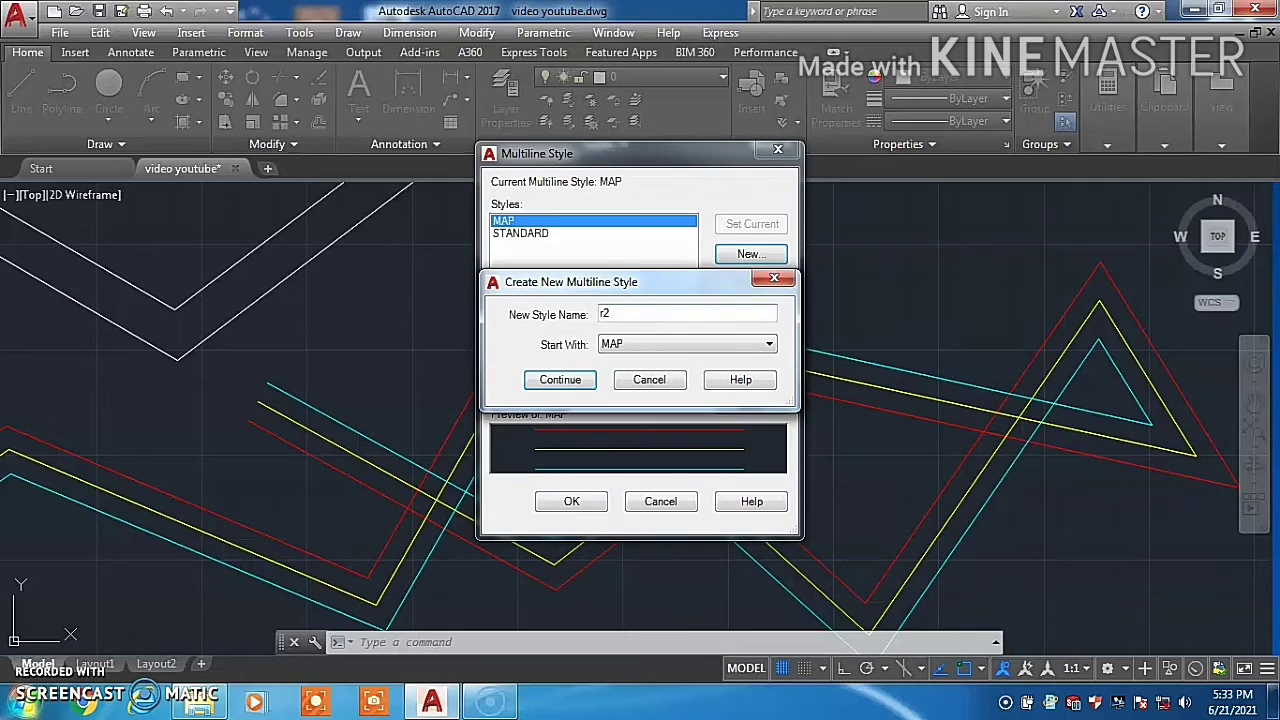
pyautogui.click(537, 387)
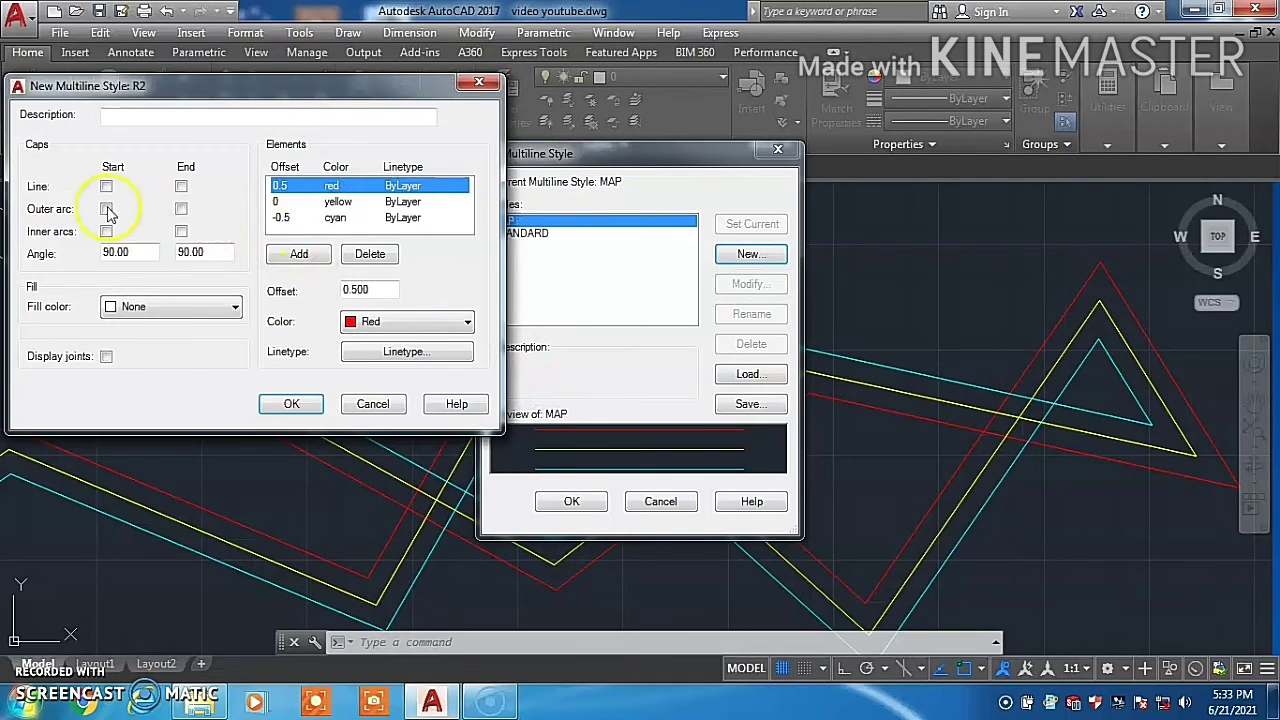
pyautogui.click(124, 306)
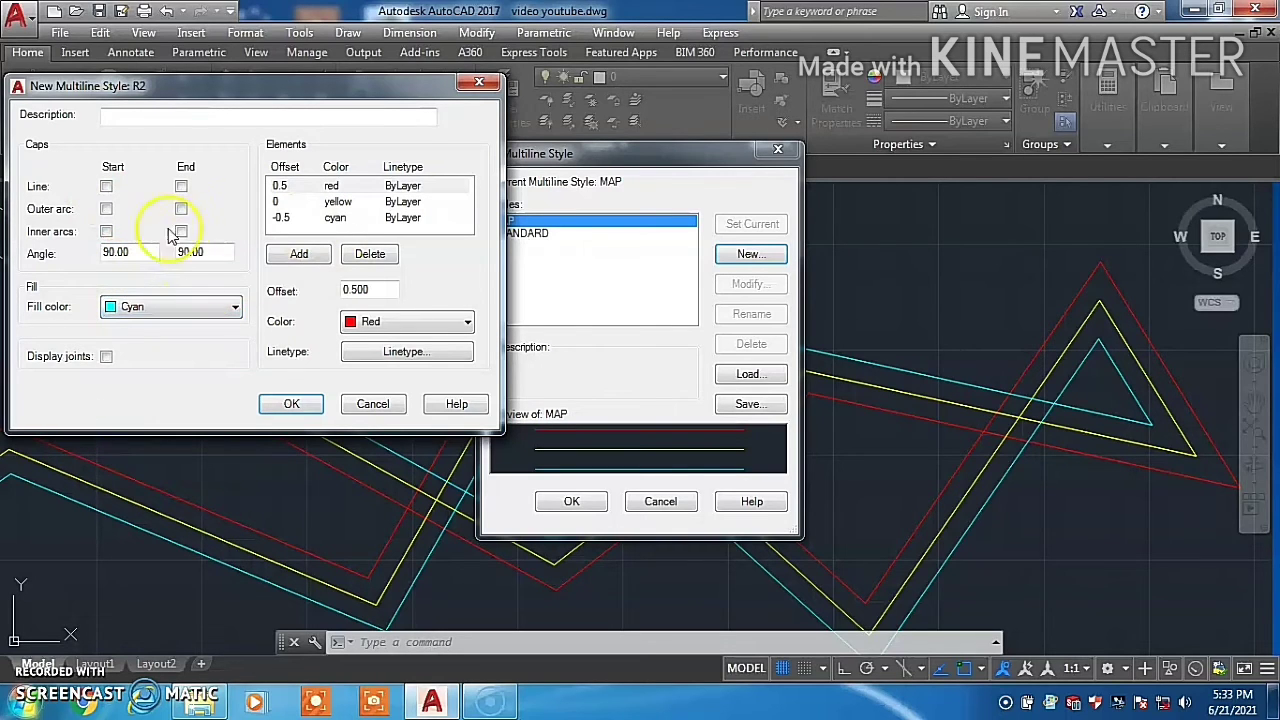
pyautogui.click(291, 403)
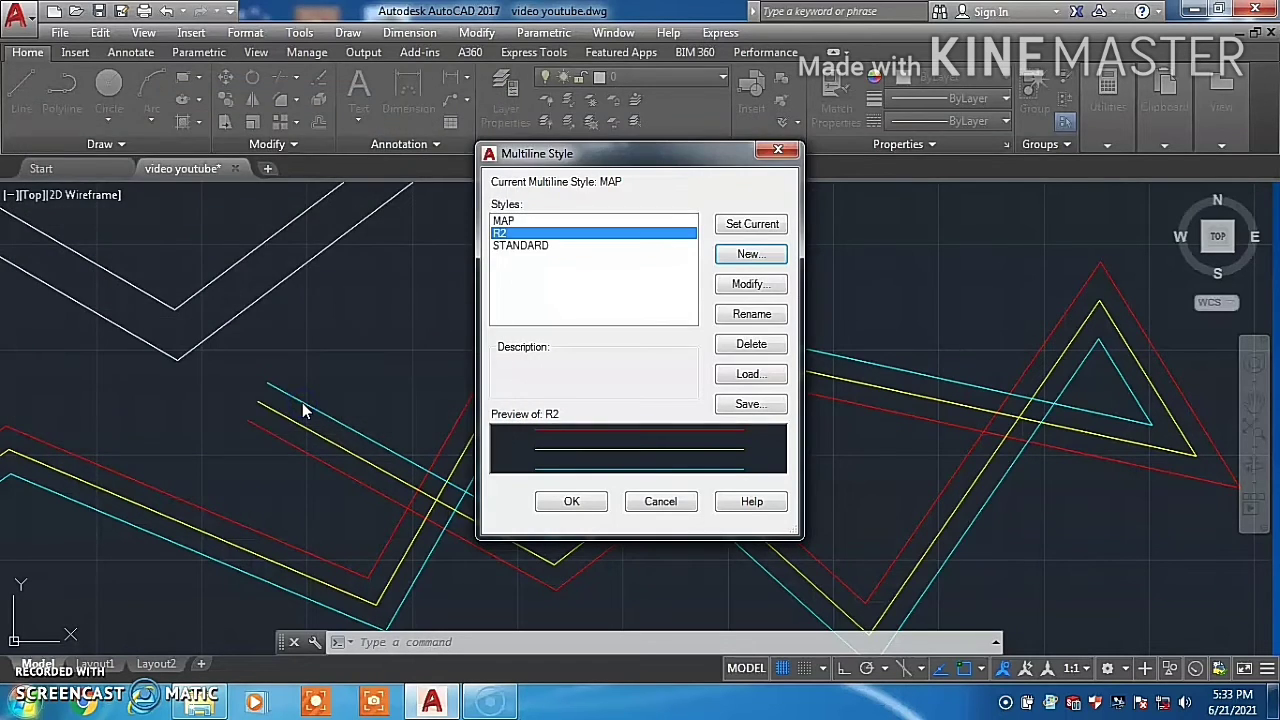
pyautogui.click(748, 226)
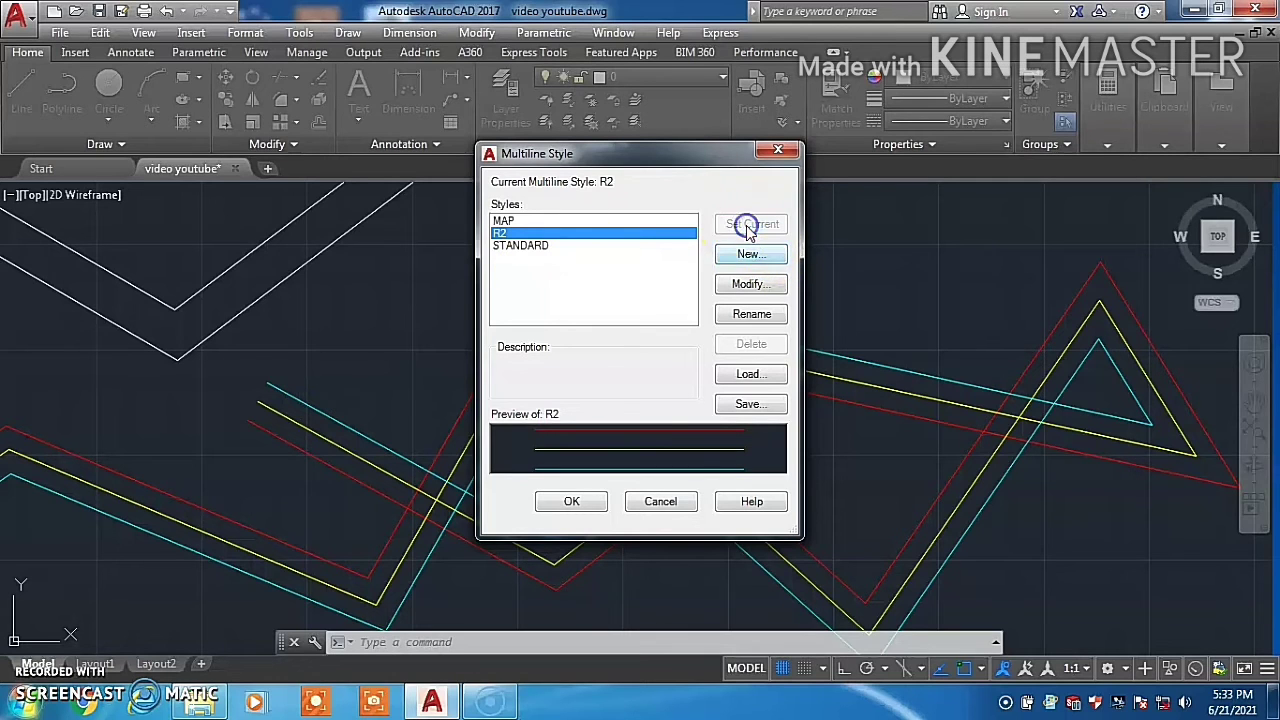
pyautogui.click(571, 505)
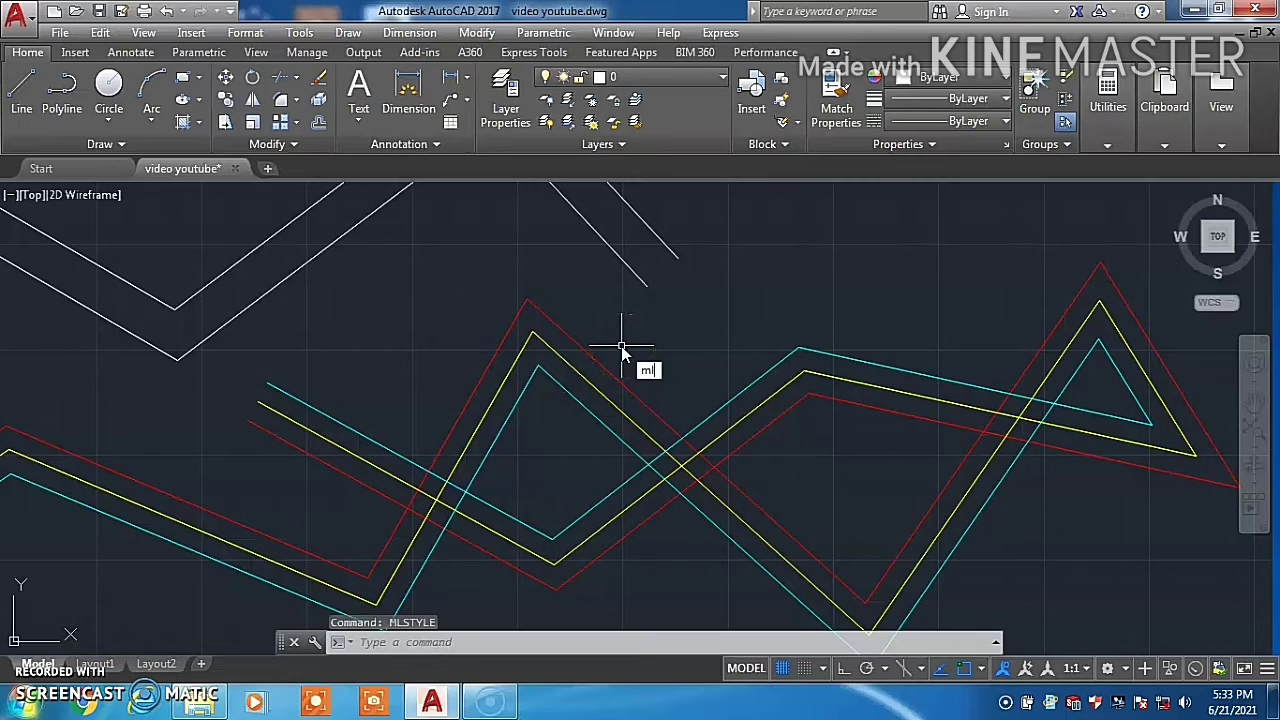
# Draw a five-point R2 multiline at upper right that folds back into a triangular loop
pyautogui.write('ml')
pyautogui.press('Return')
pyautogui.click(694, 314)
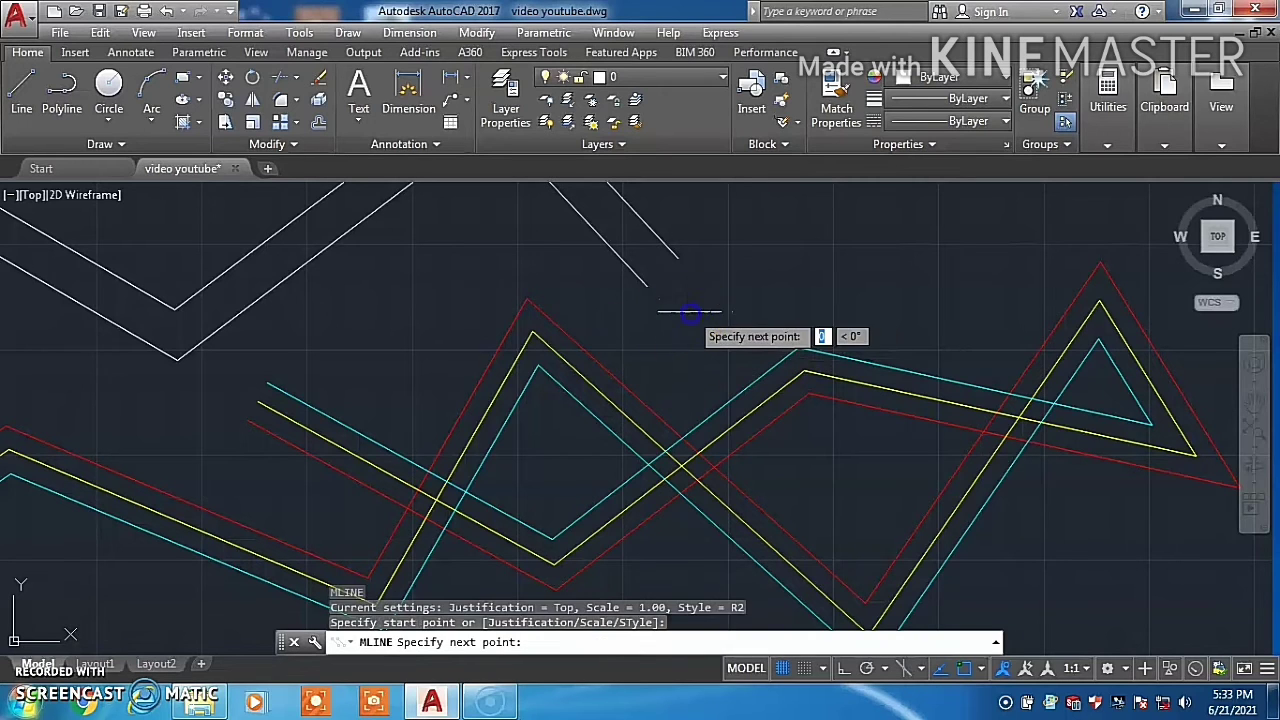
pyautogui.click(757, 236)
pyautogui.click(896, 242)
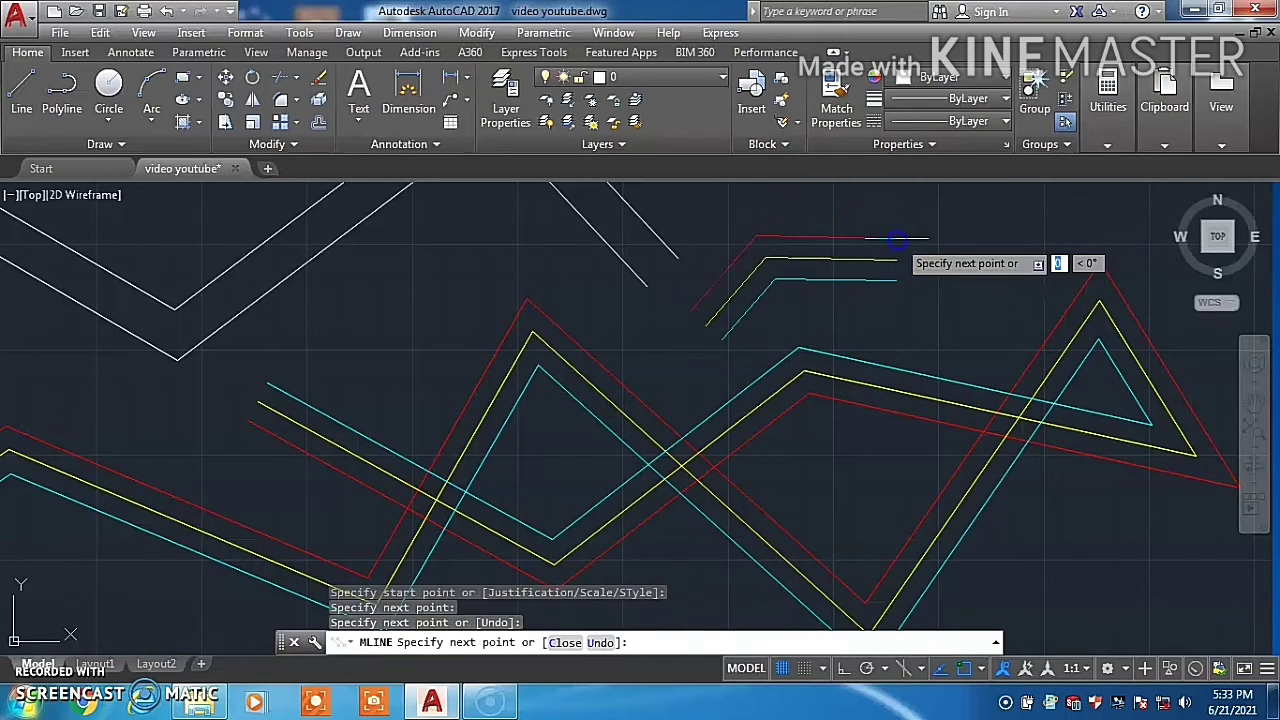
pyautogui.click(863, 187)
pyautogui.click(802, 292)
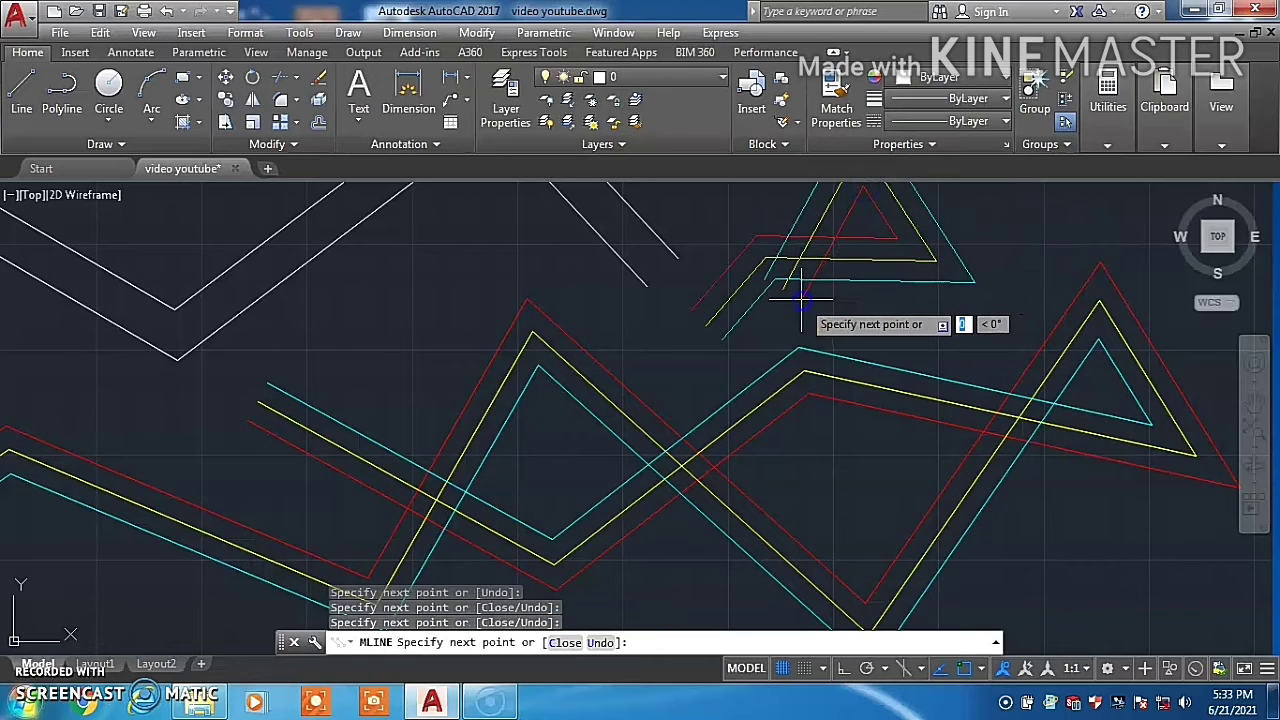
pyautogui.press('Escape')
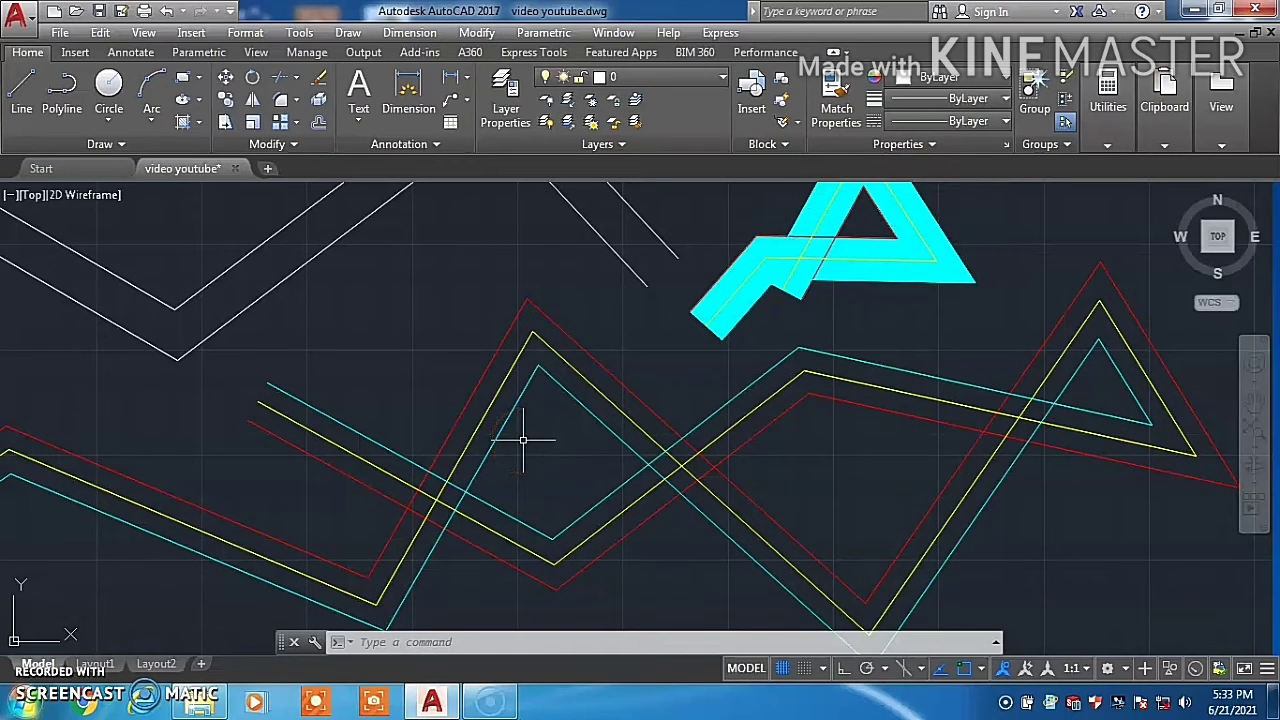
pyautogui.write('Ml')
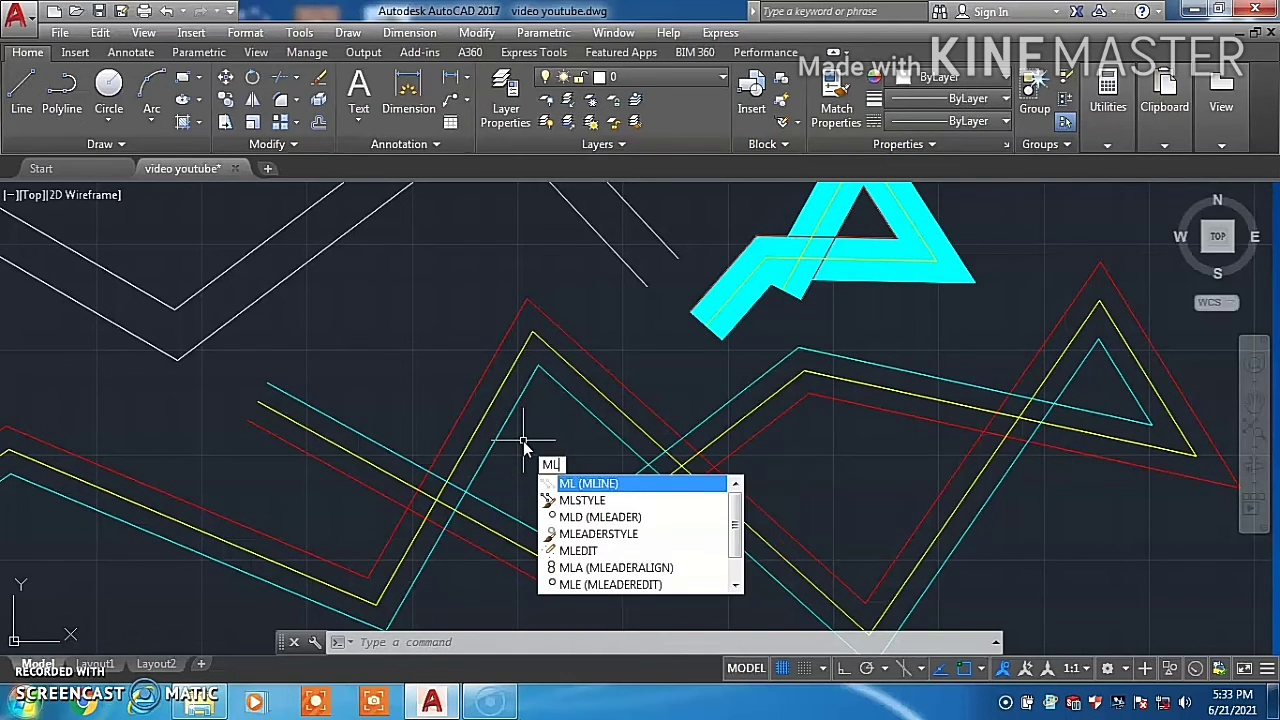
pyautogui.write('st')
pyautogui.press('Return')
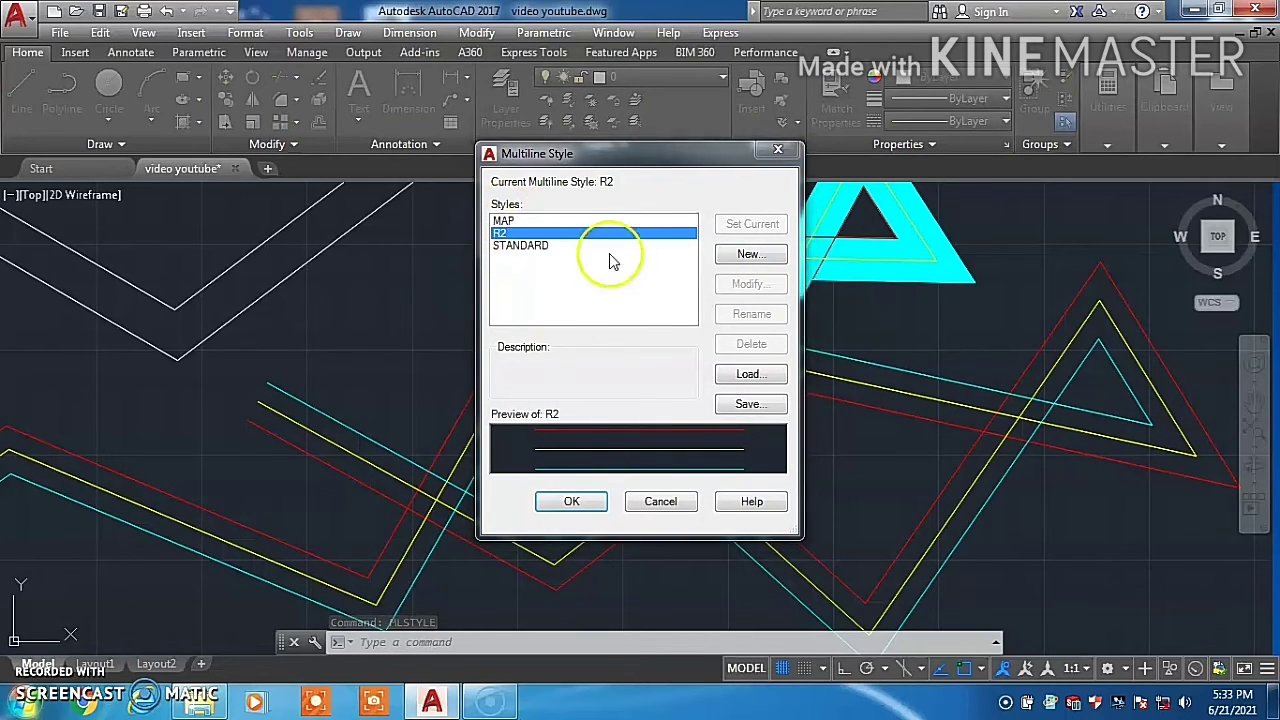
pyautogui.click(770, 151)
pyautogui.write('M')
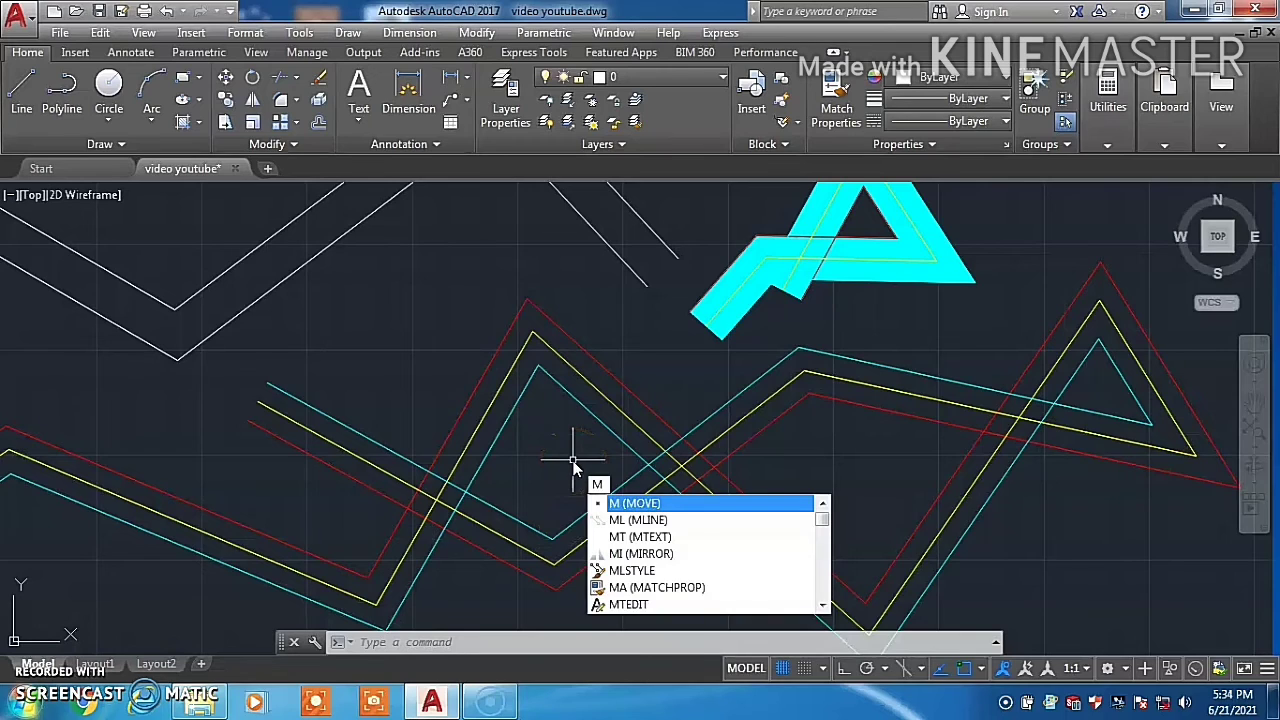
# Apply MLEDIT Closed Cross to the central and right crossings of the coloured zig-zags
pyautogui.write('le')
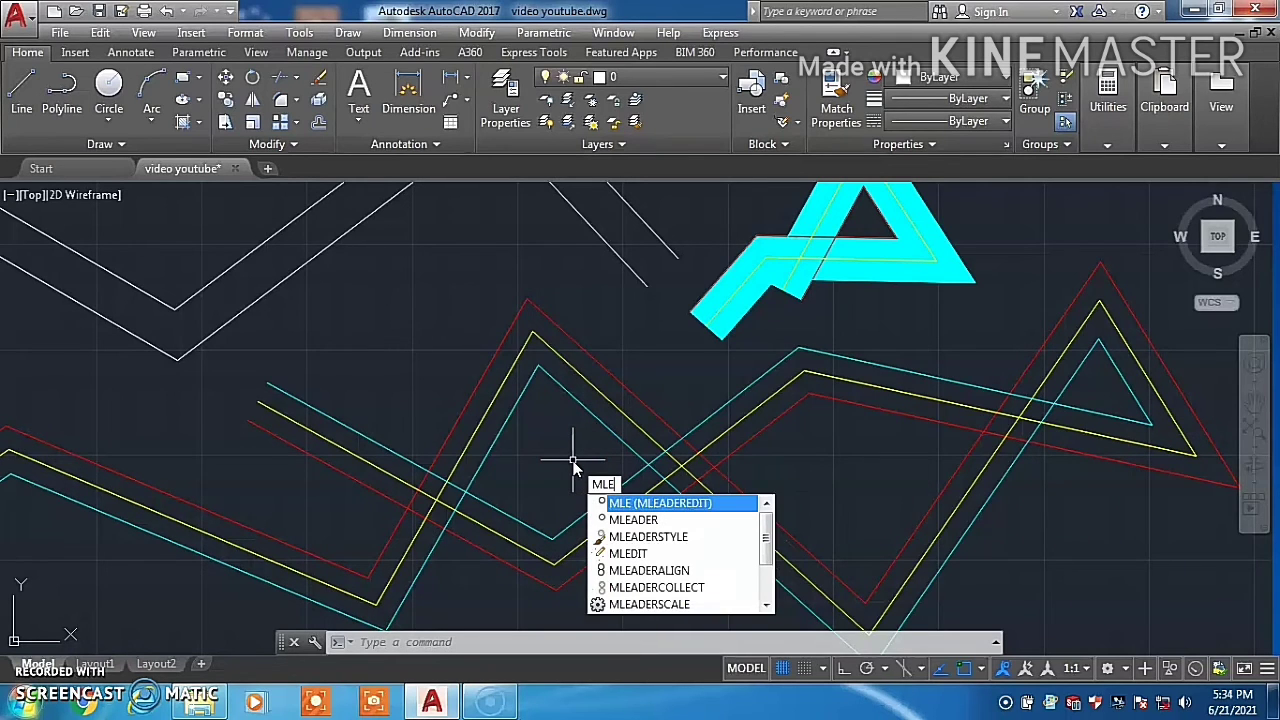
pyautogui.write('DIT')
pyautogui.press('Return')
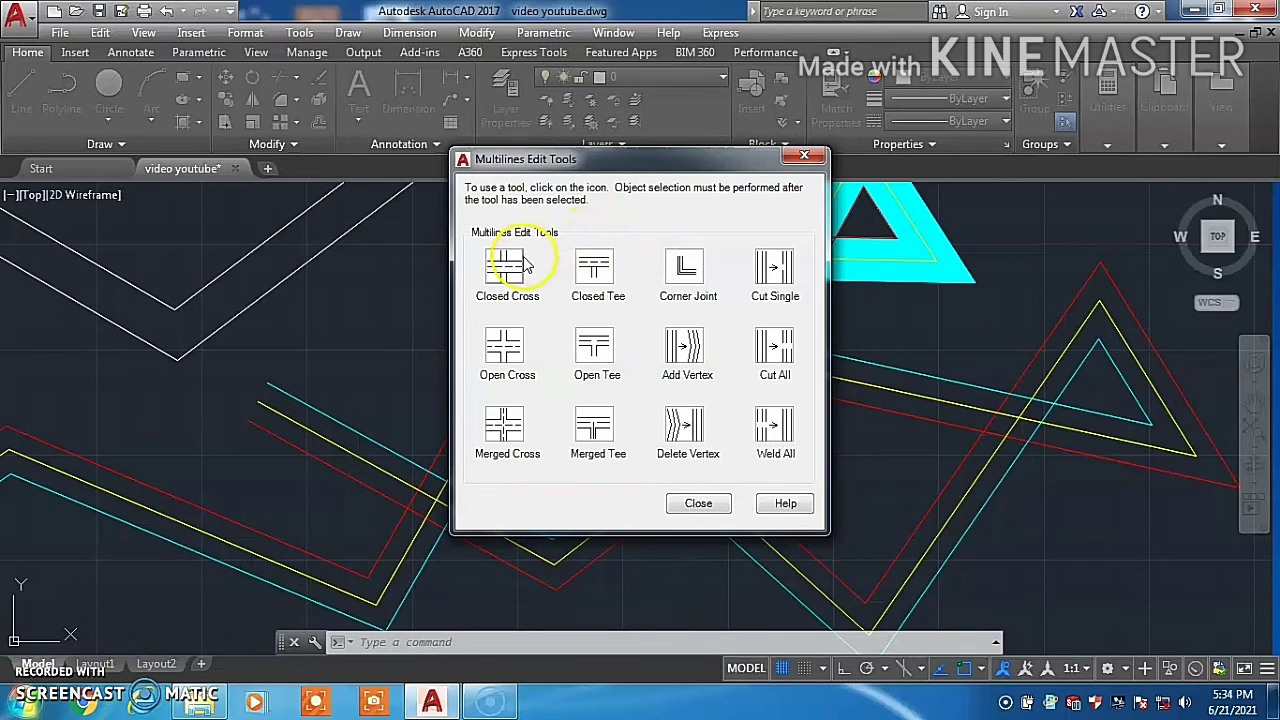
pyautogui.click(527, 263)
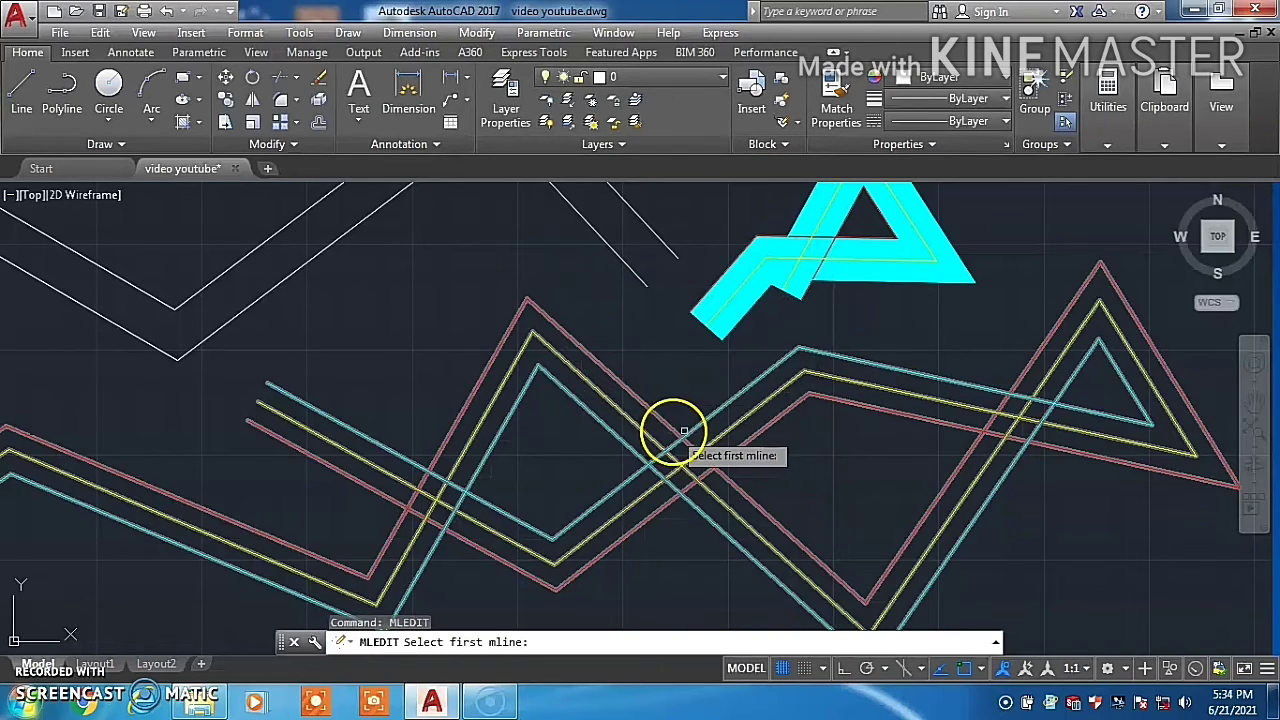
pyautogui.click(711, 409)
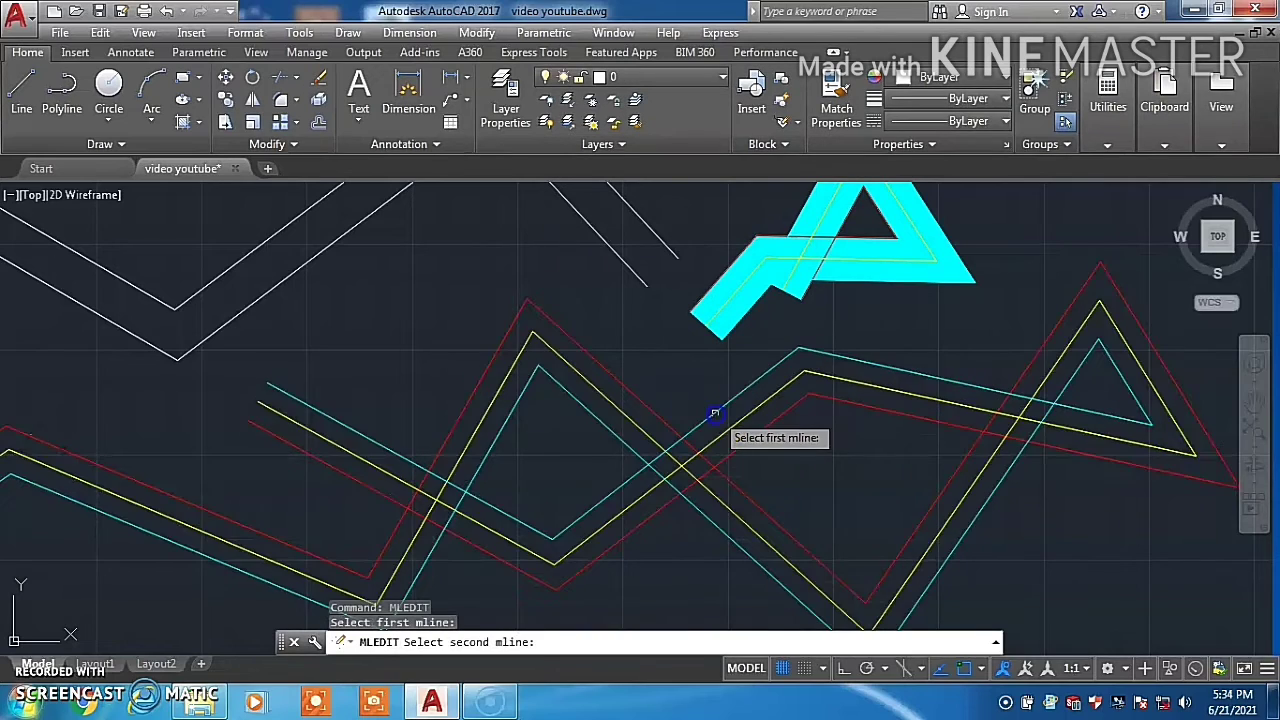
pyautogui.click(688, 445)
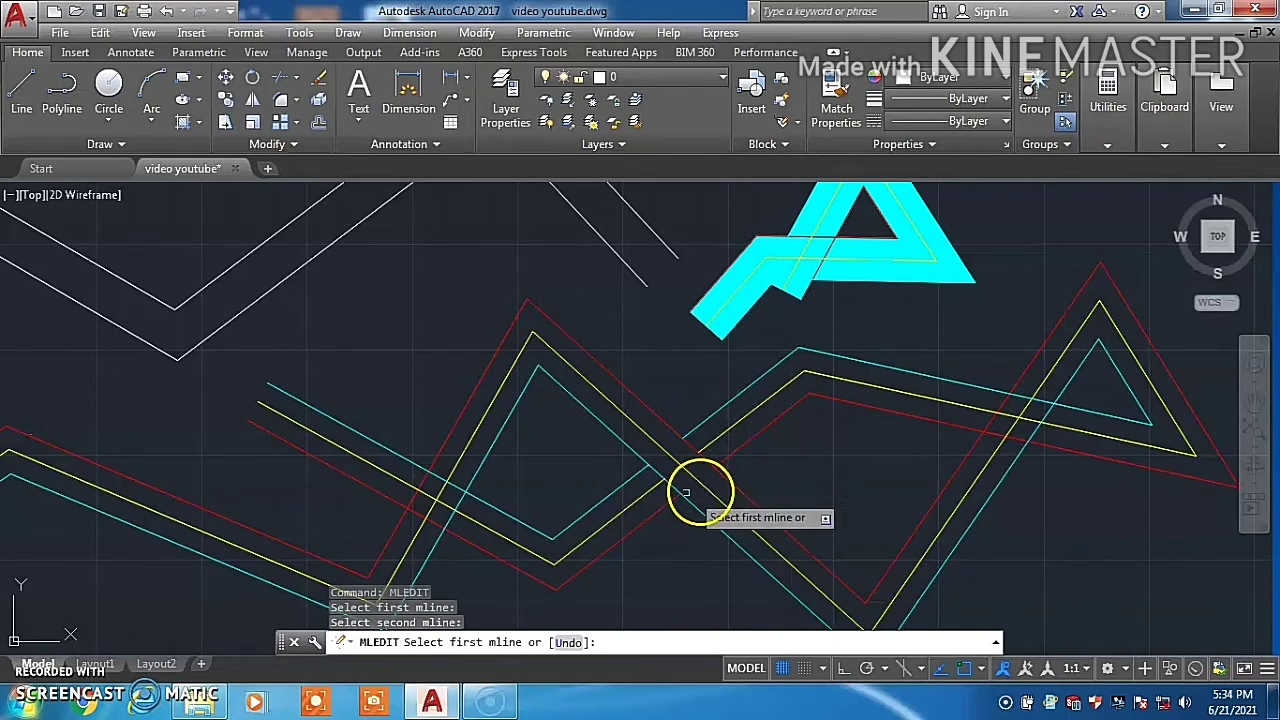
pyautogui.click(1066, 445)
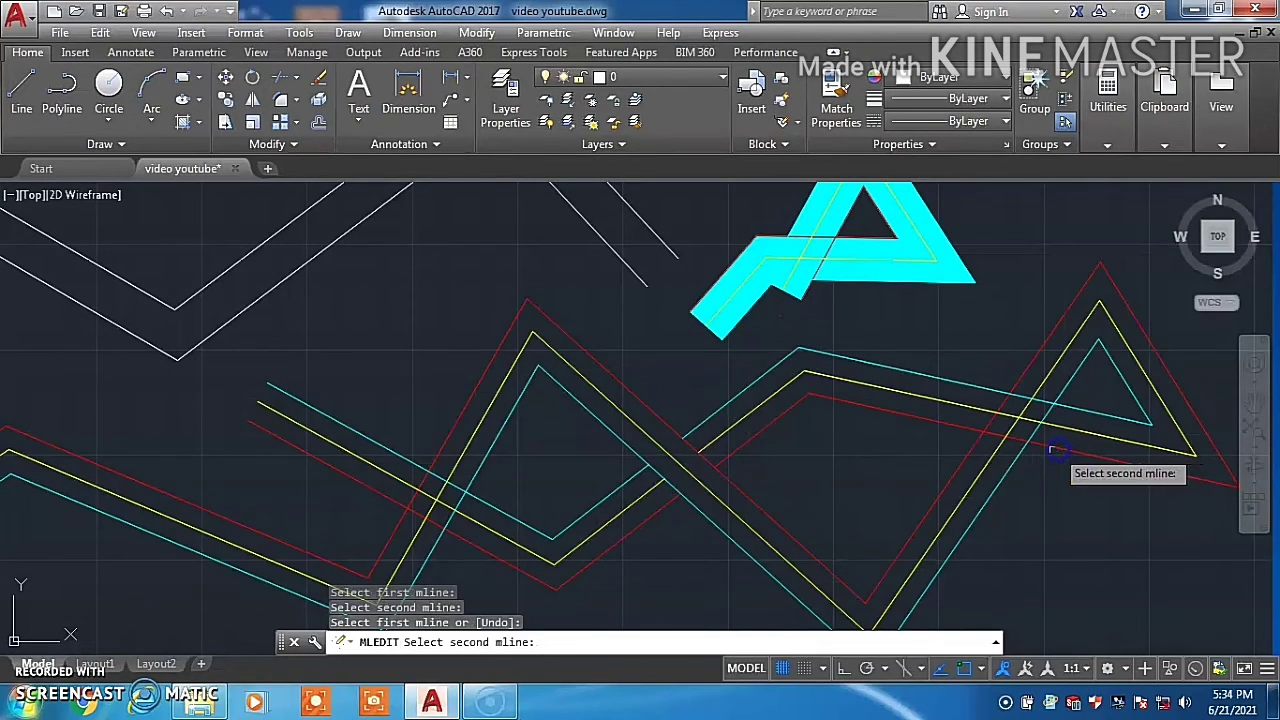
pyautogui.click(1023, 457)
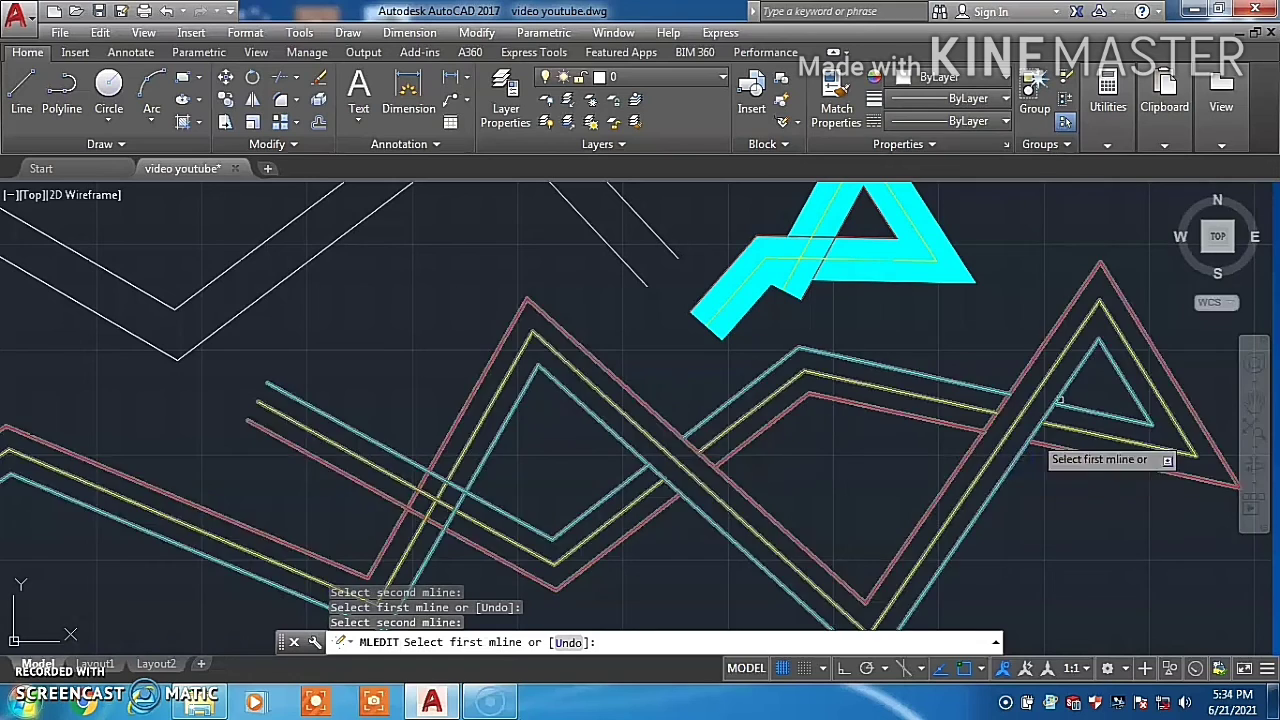
pyautogui.press('Escape')
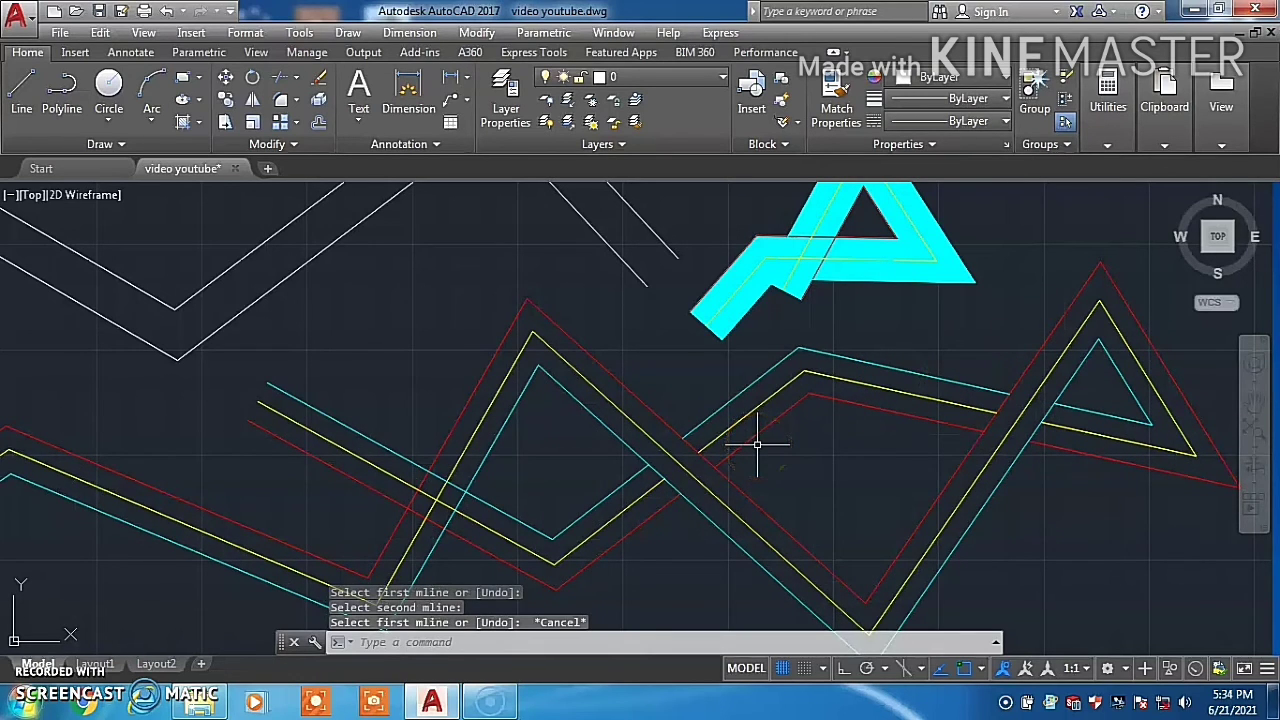
pyautogui.write('M')
pyautogui.write('LEdi')
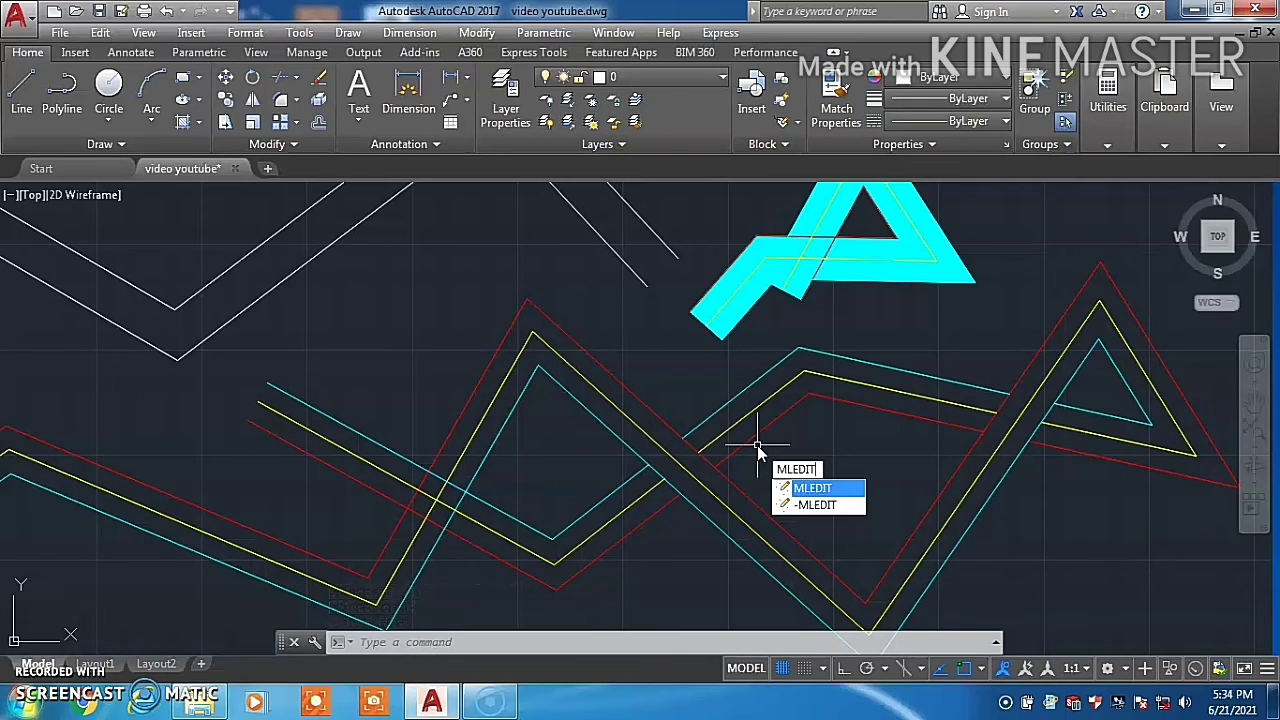
# Apply a Closed Tee with MLEDIT to the two multilines at the left zig-zag crossing
pyautogui.press('Return')
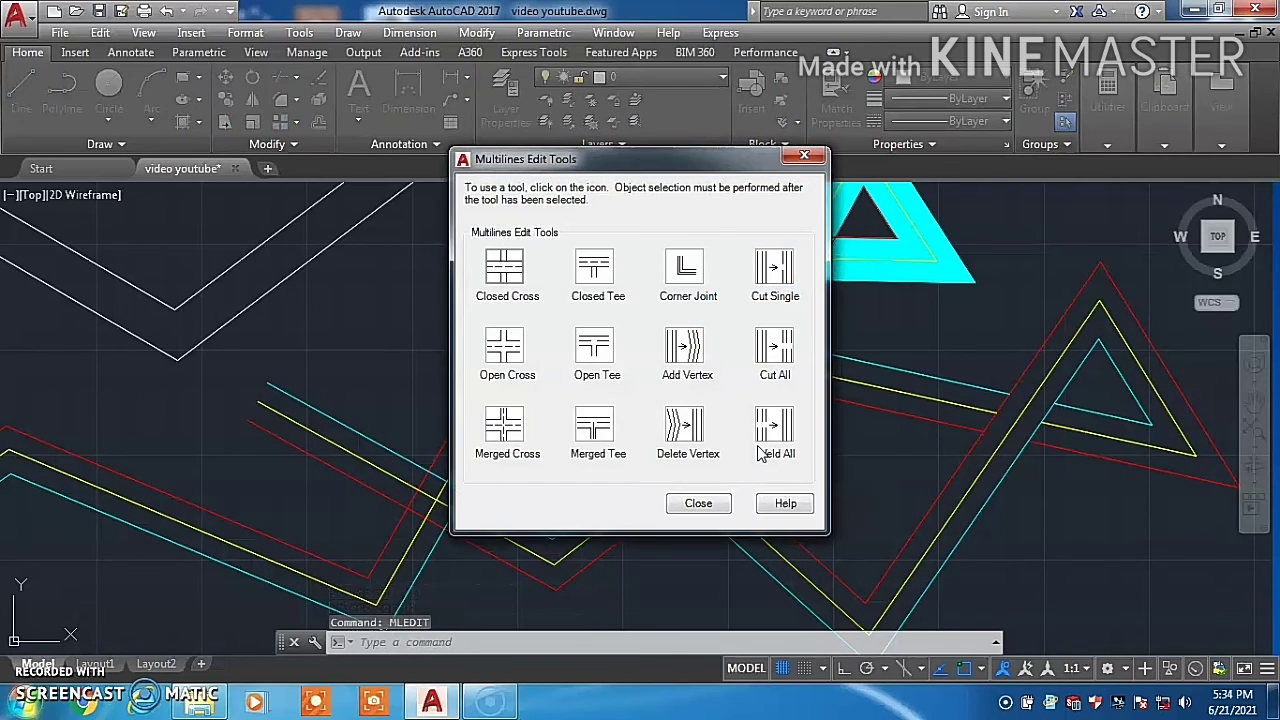
pyautogui.click(597, 285)
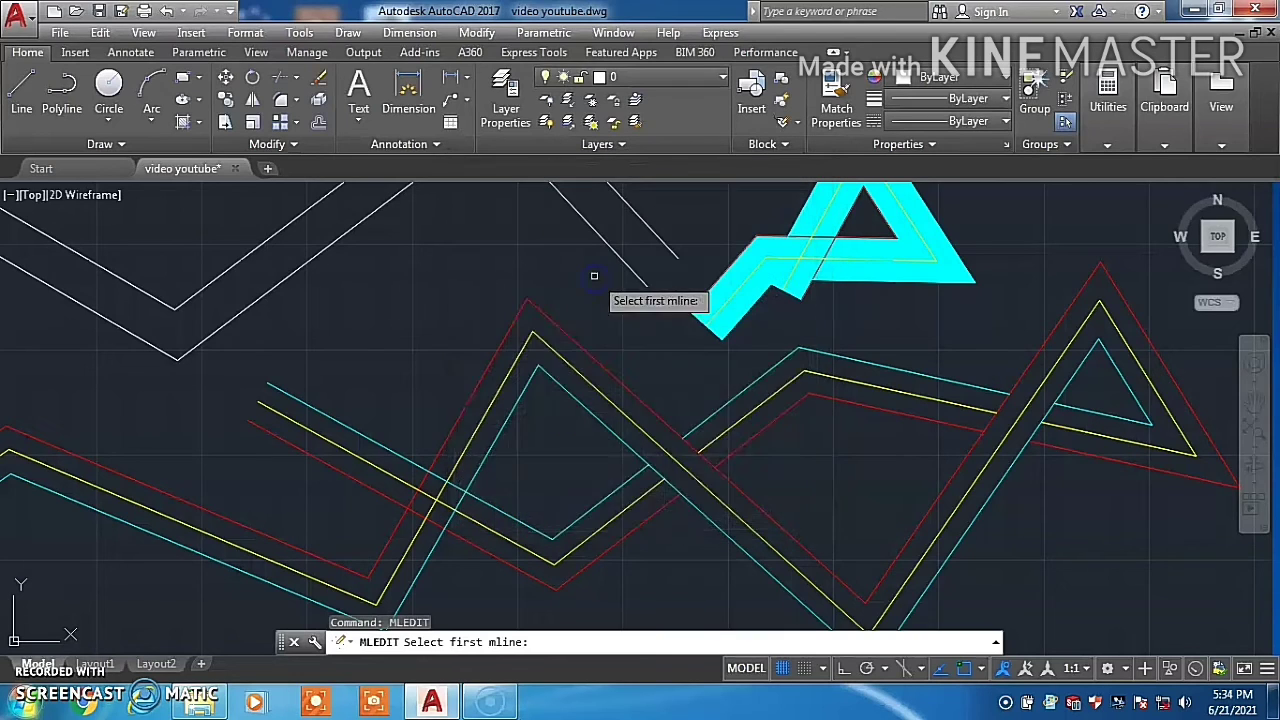
pyautogui.click(430, 449)
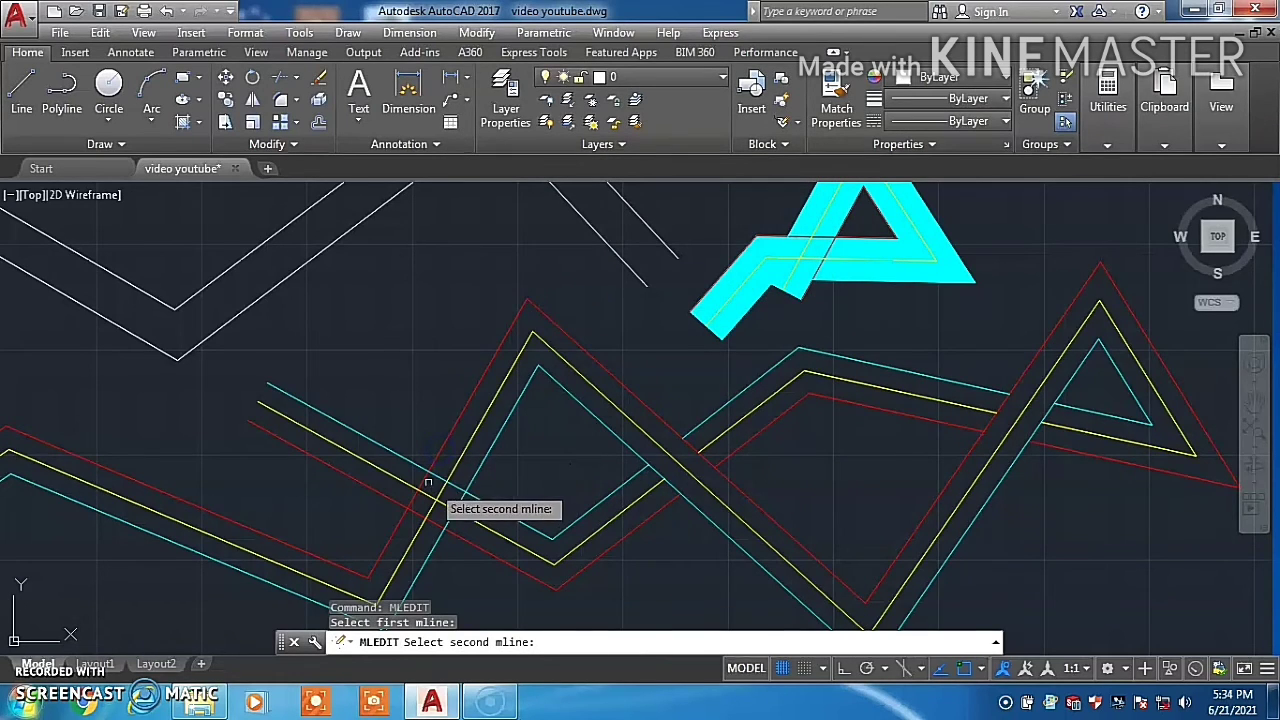
pyautogui.click(414, 463)
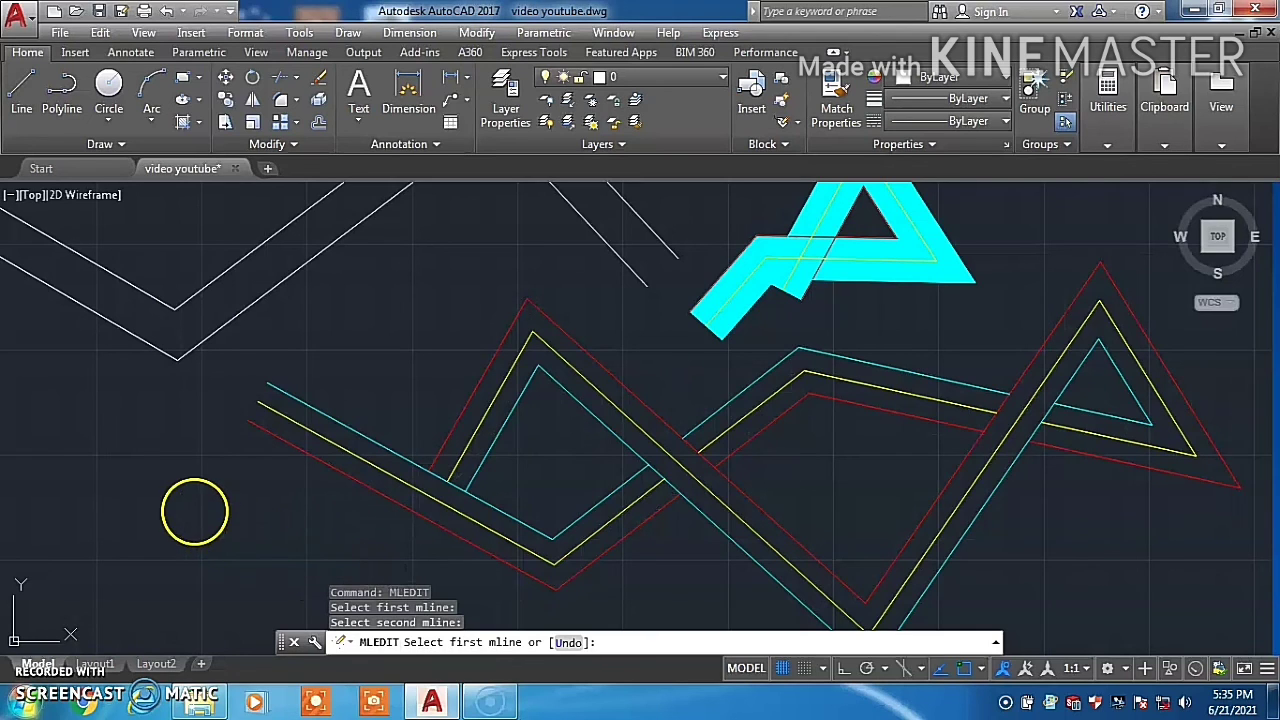
pyautogui.press('Escape')
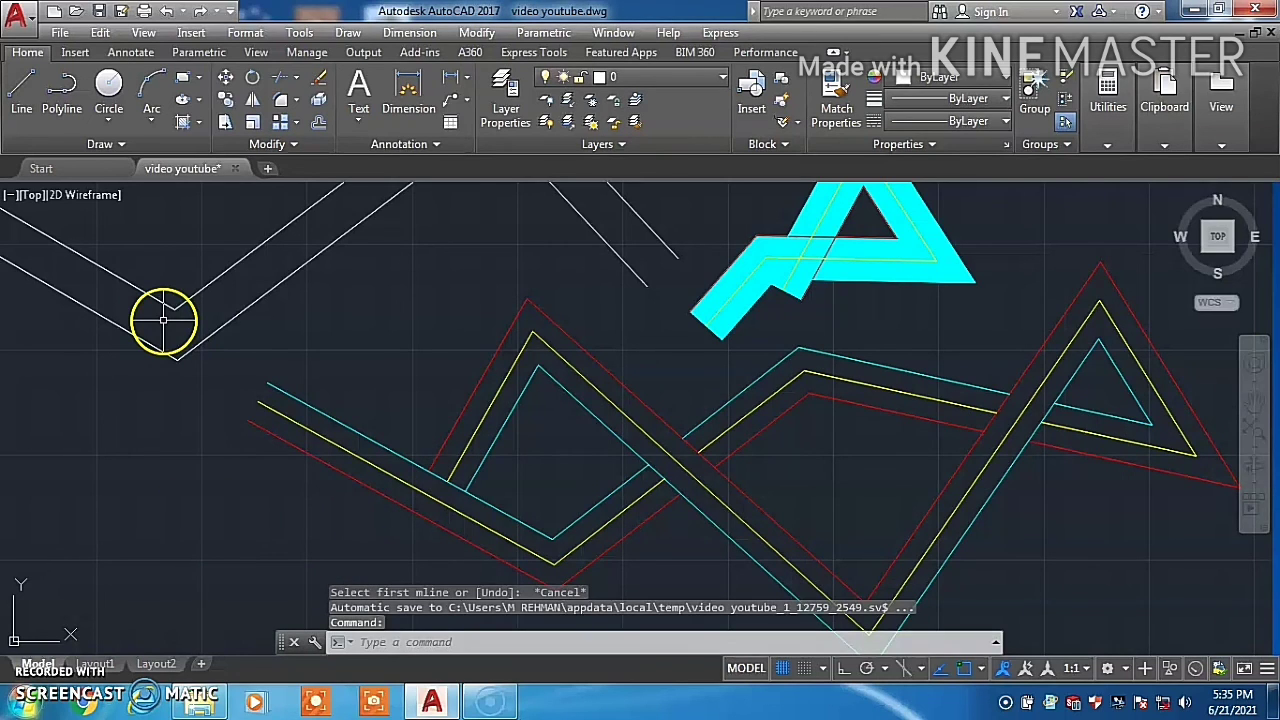